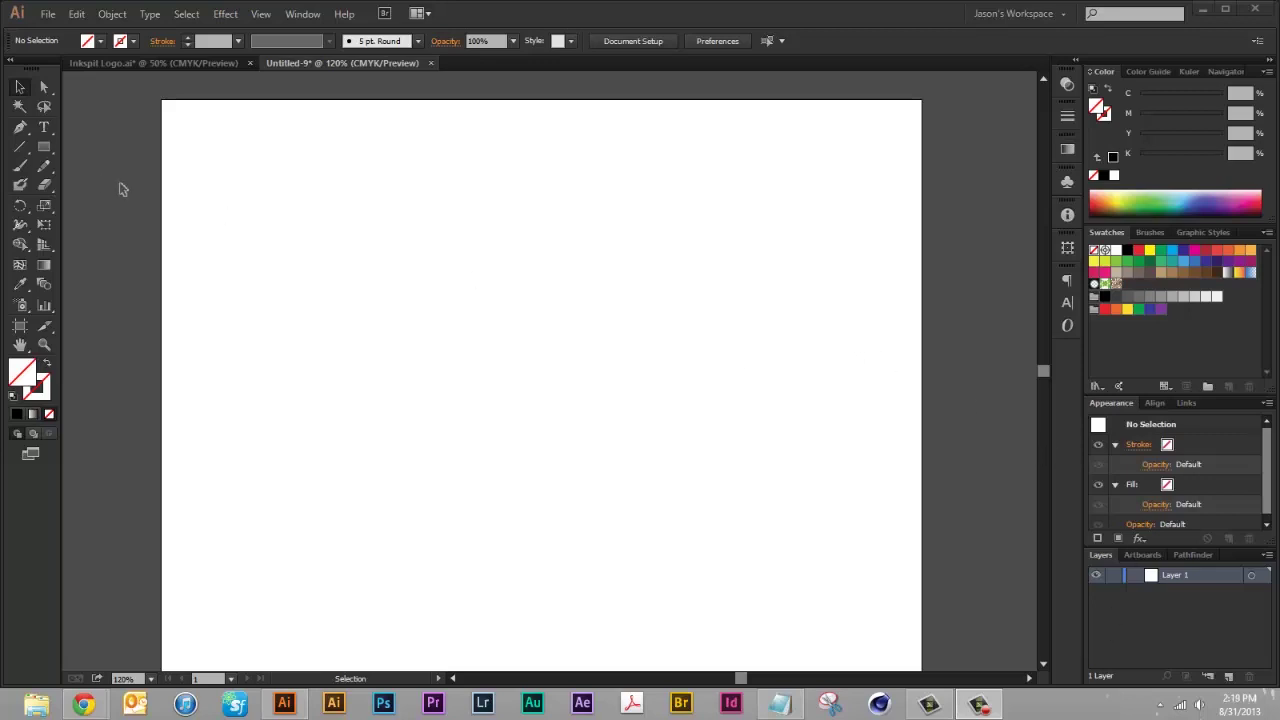
- Type 'inkspit' on the artboard, enlarge it, and move it near the artboard top
left_click(43, 128)
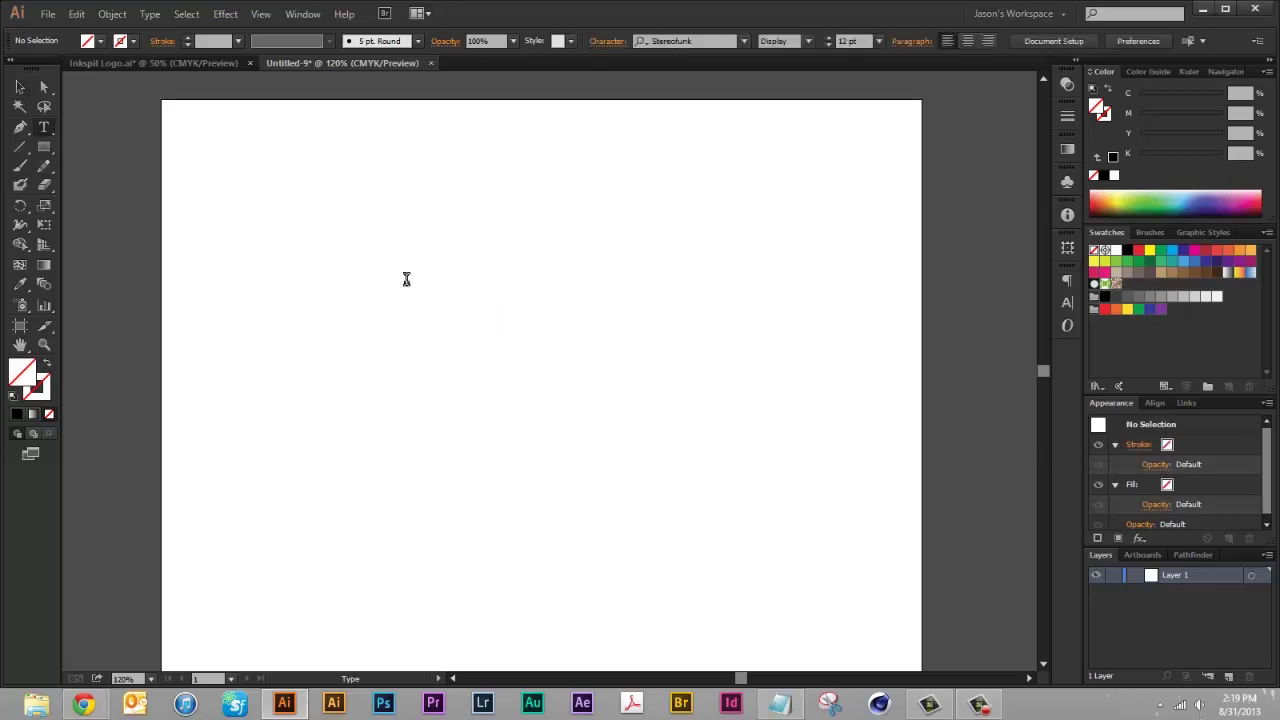
left_click(406, 278)
type("in ks")
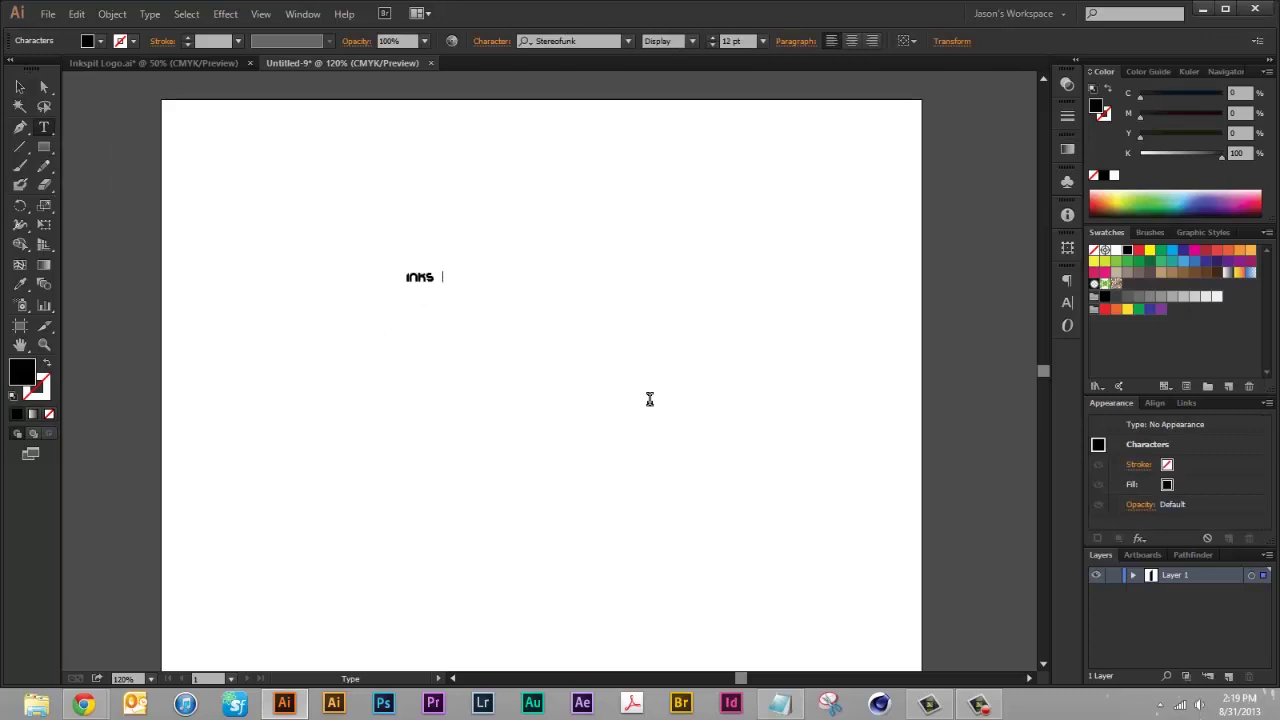
type("pit")
key("Escape")
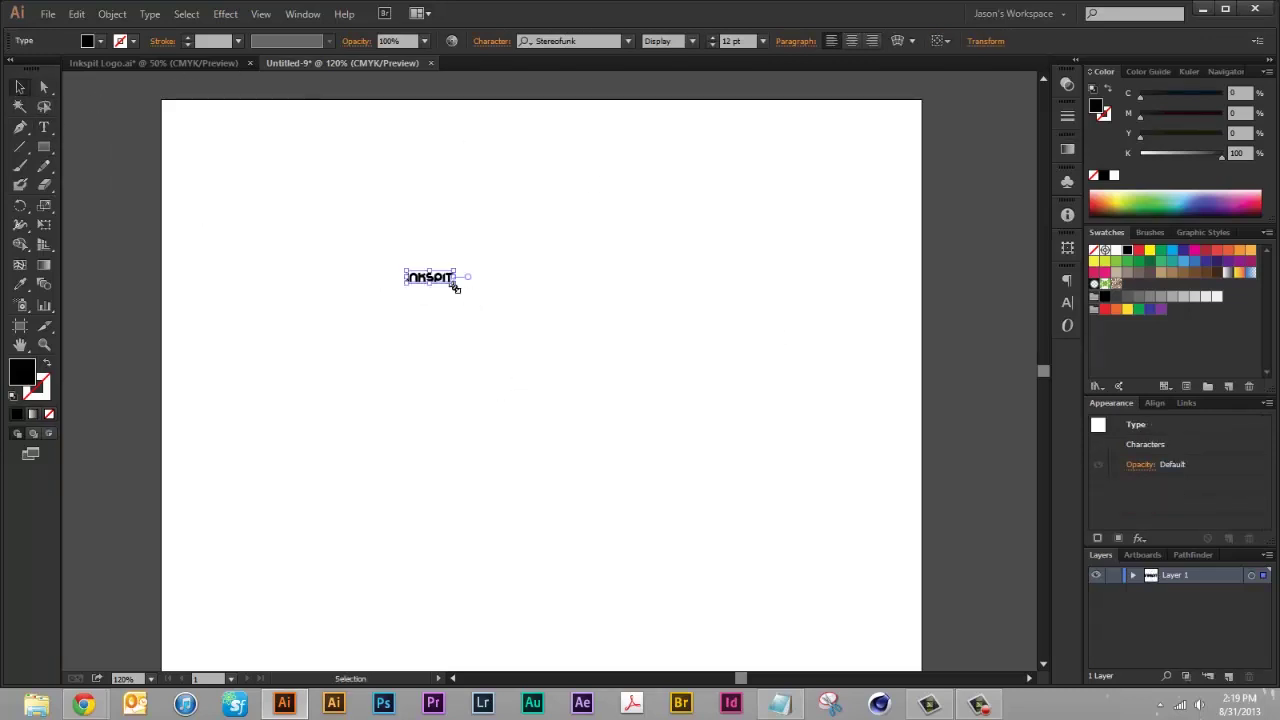
left_click_drag(455, 288, 899, 538)
left_click_drag(852, 372, 748, 280)
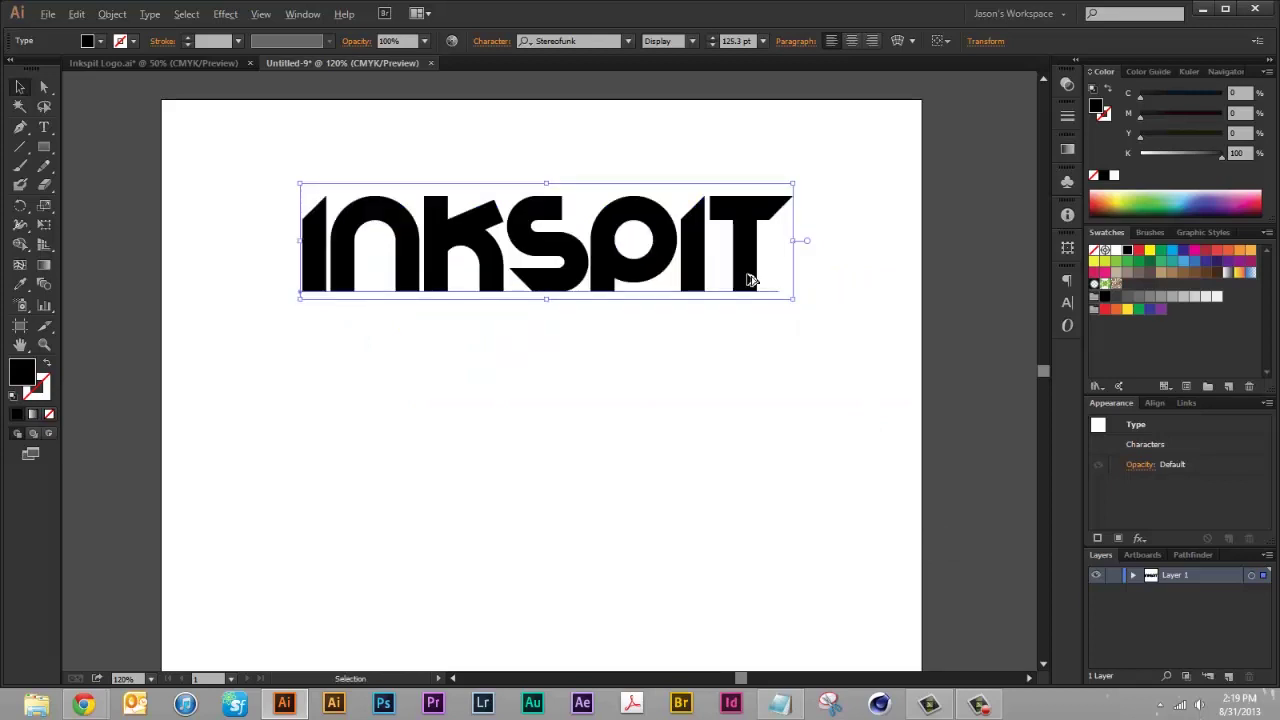
- Duplicate INKSPIT below, retype the copy as 'designs', and shrink it to 97.86 pt to match the width
left_click_drag(750, 280, 277, 387)
double_click(749, 390)
type("dewsign")
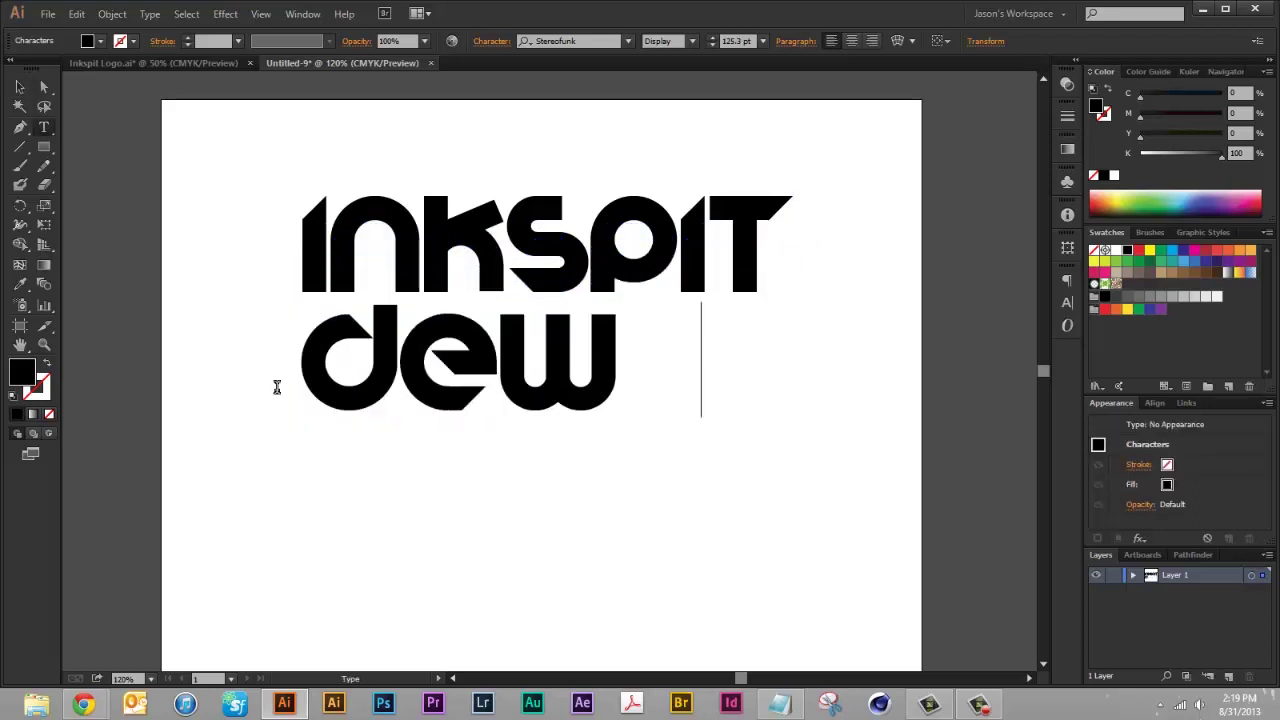
key("BackSpace")
key("Left")
key("Delete")
key("BackSpace")
key("BackSpace")
key("BackSpace")
type("signs")
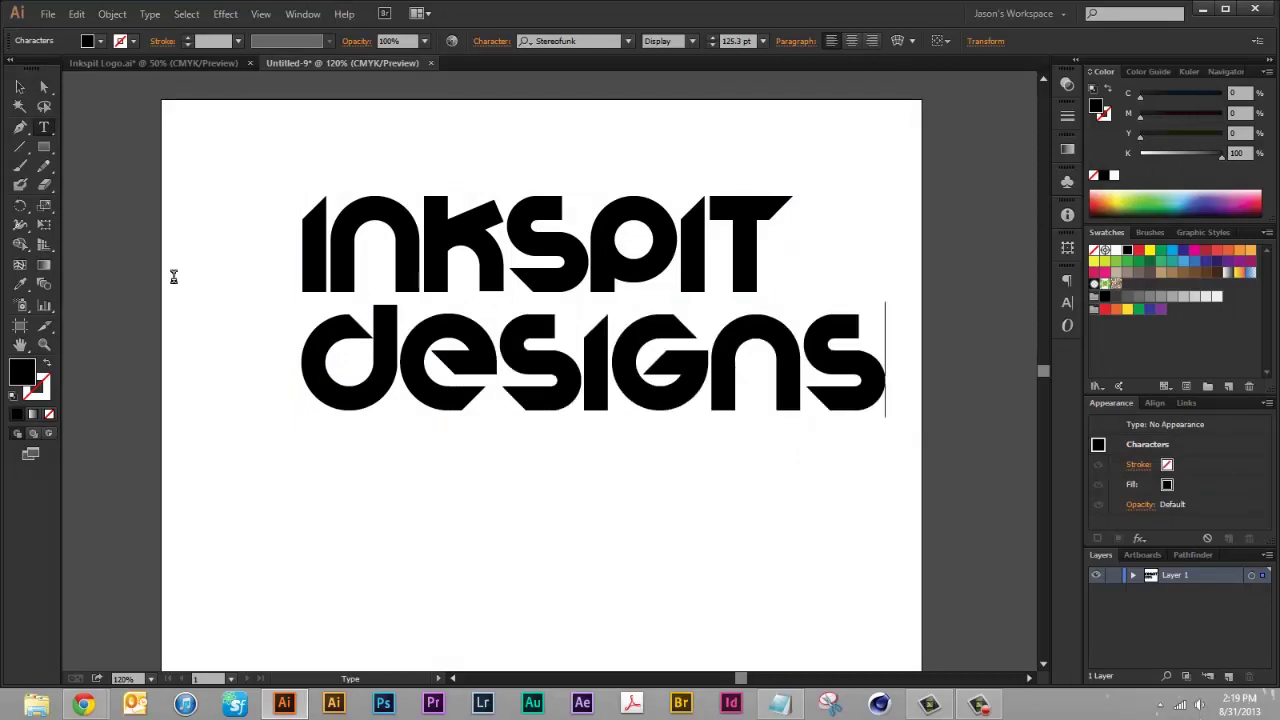
left_click(20, 88)
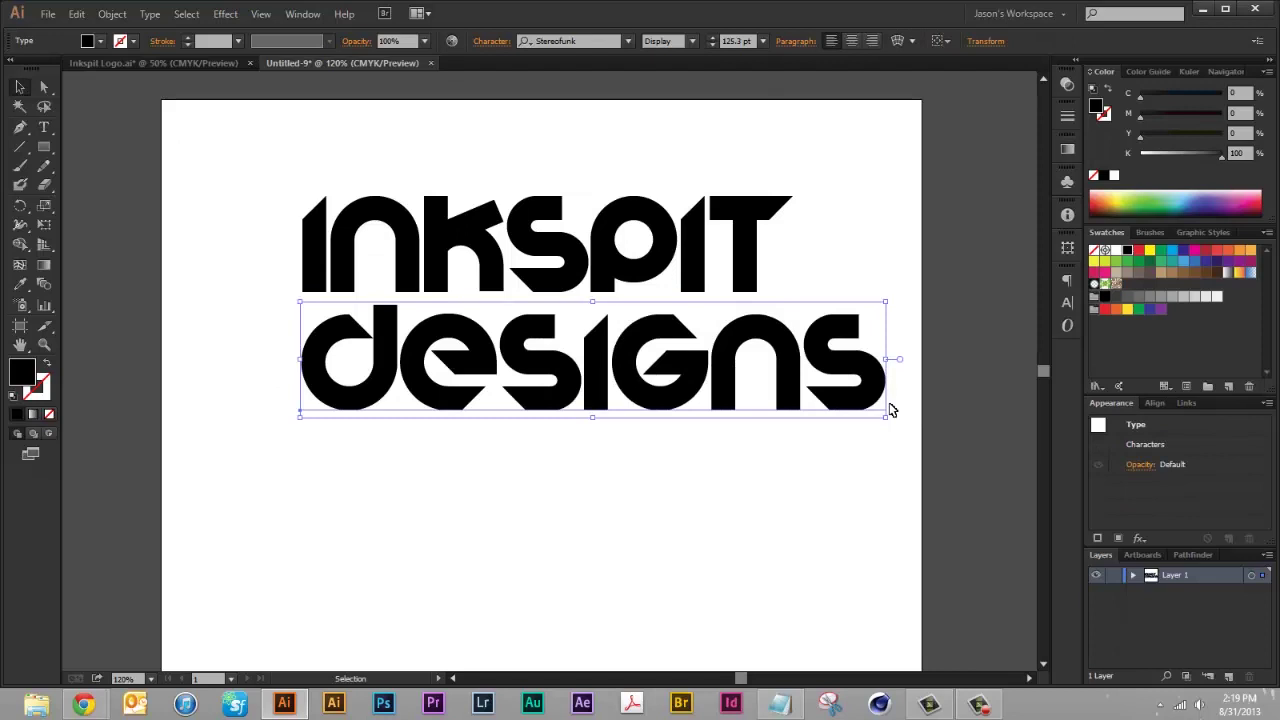
left_click_drag(884, 419, 789, 400)
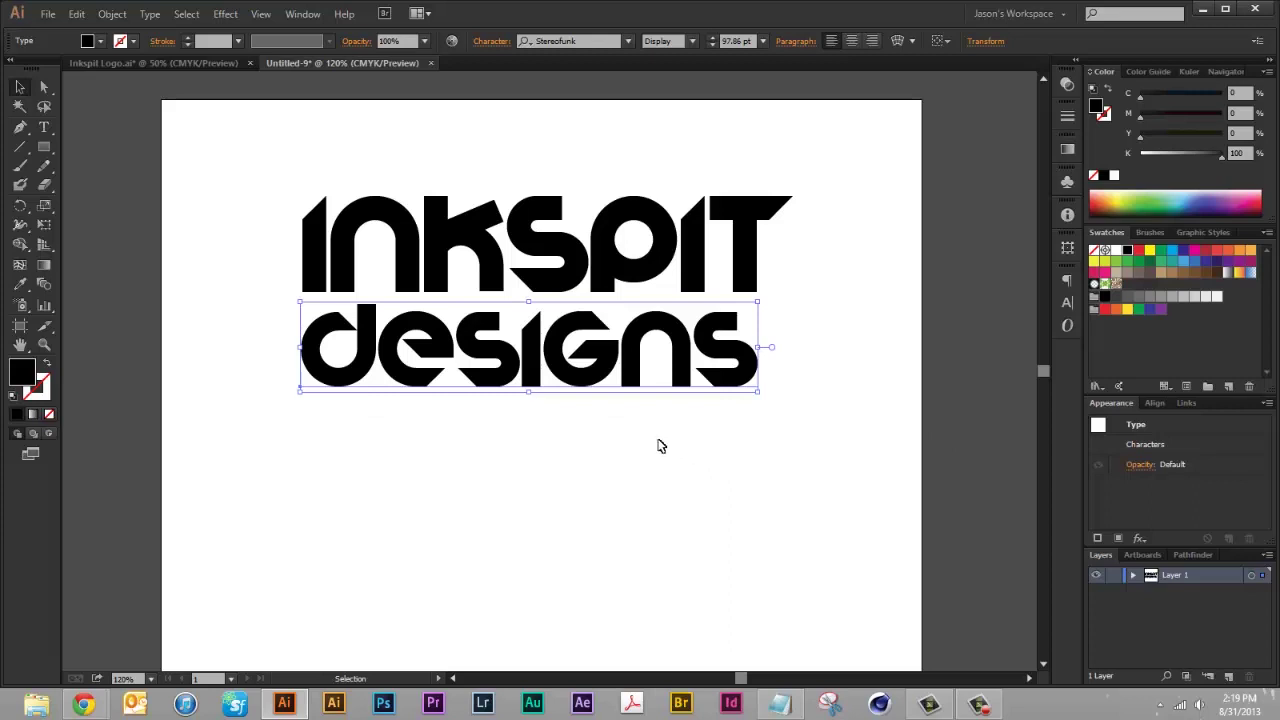
- Bring the splat group from Inkspit Logo.ai into the Untitled-9 document
left_click(543, 467)
left_click(211, 63)
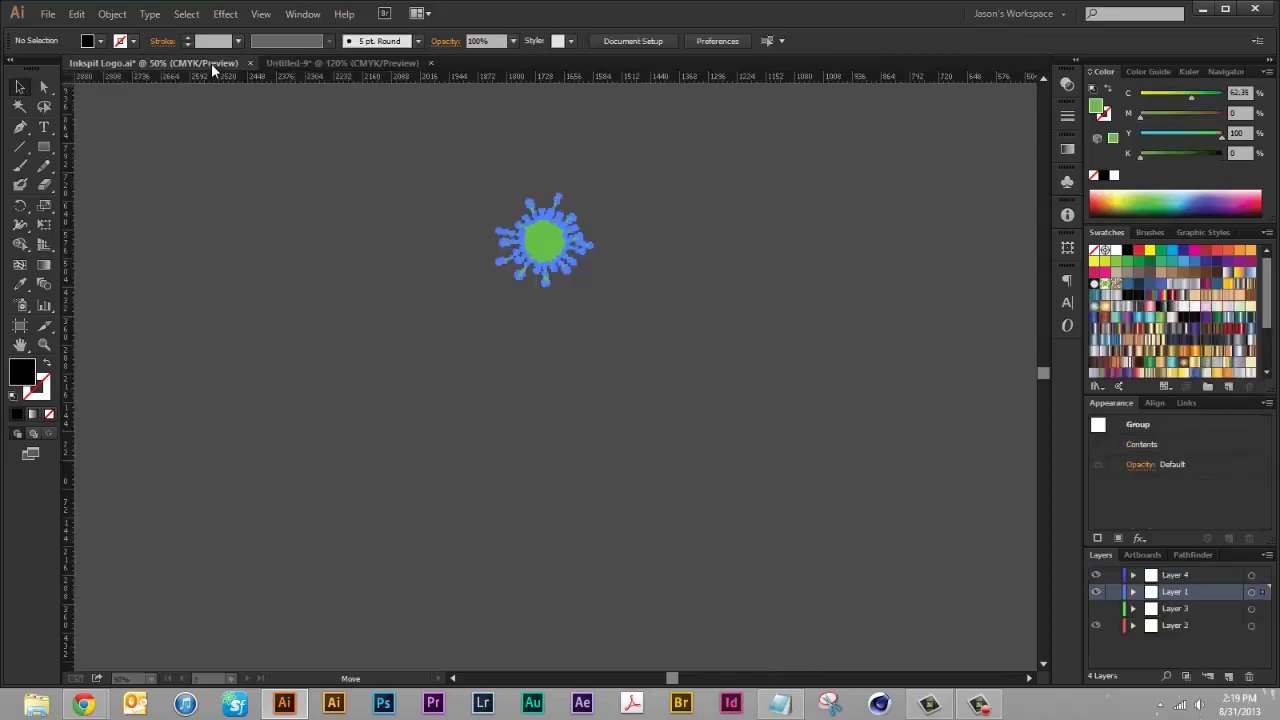
left_click(281, 63)
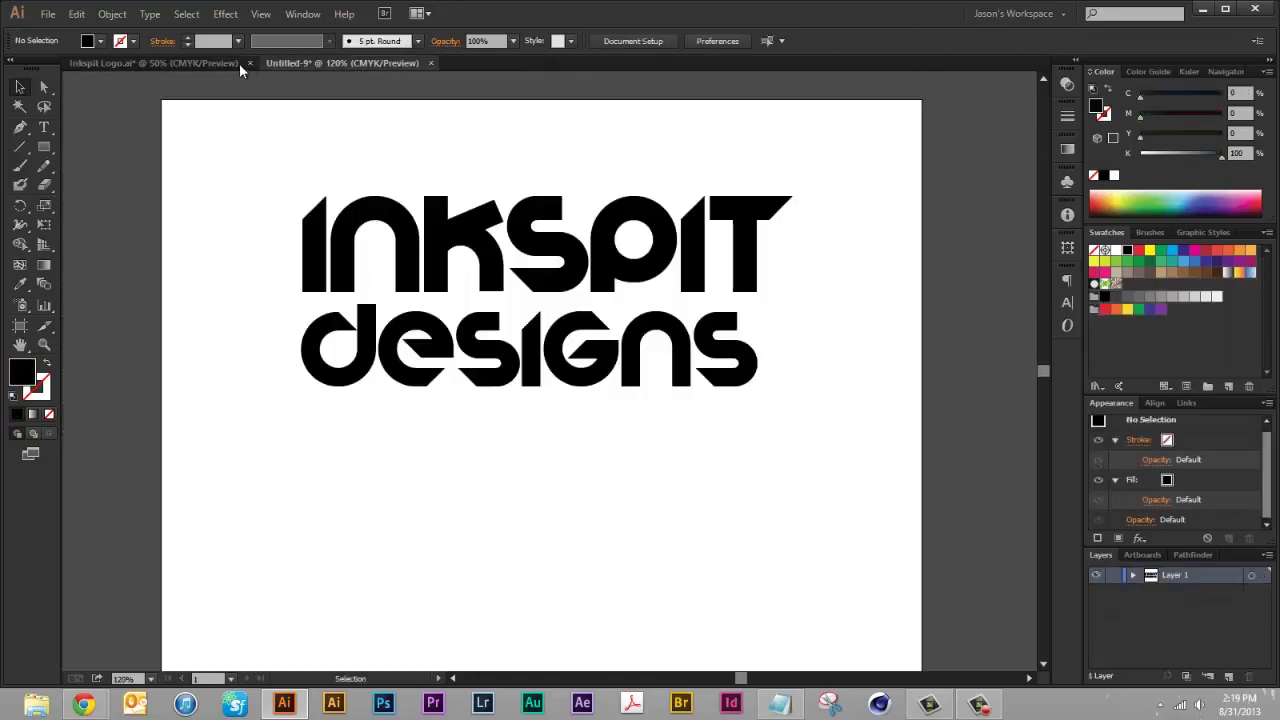
left_click(235, 63)
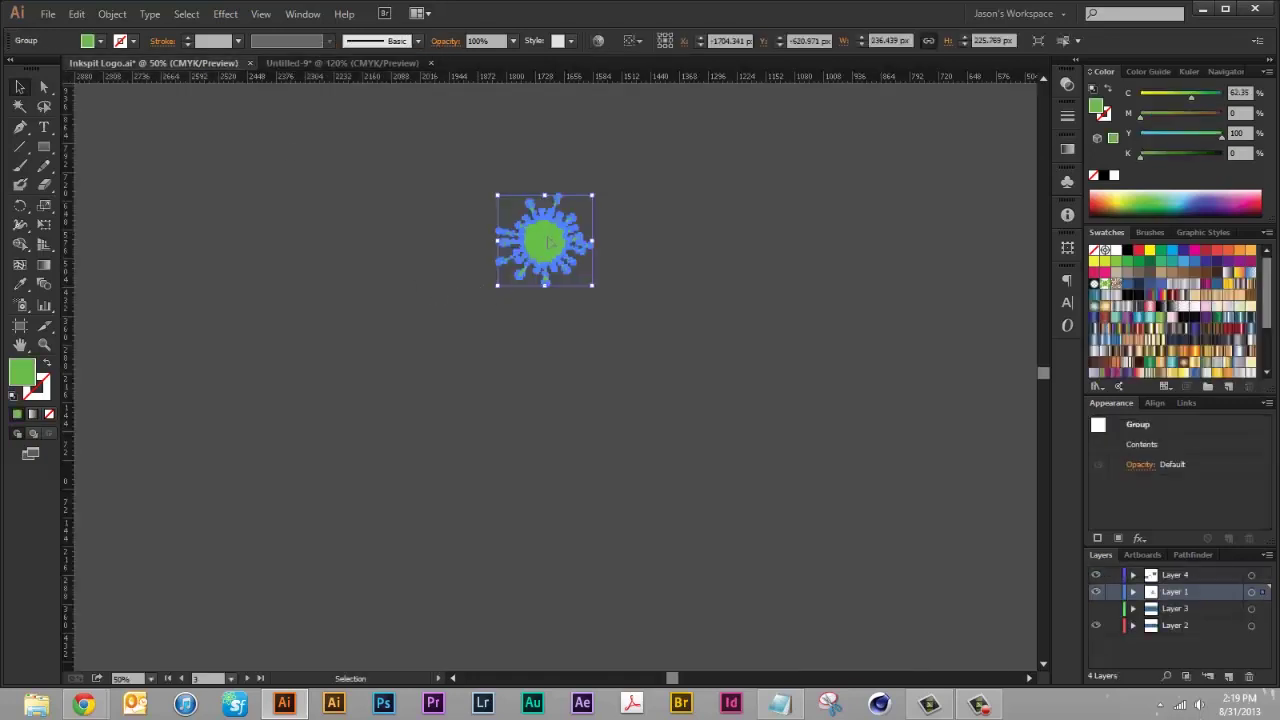
mouse_move(549, 240)
left_mouse_down()
mouse_move(299, 60)
mouse_move(414, 186)
mouse_move(405, 195)
left_mouse_up()
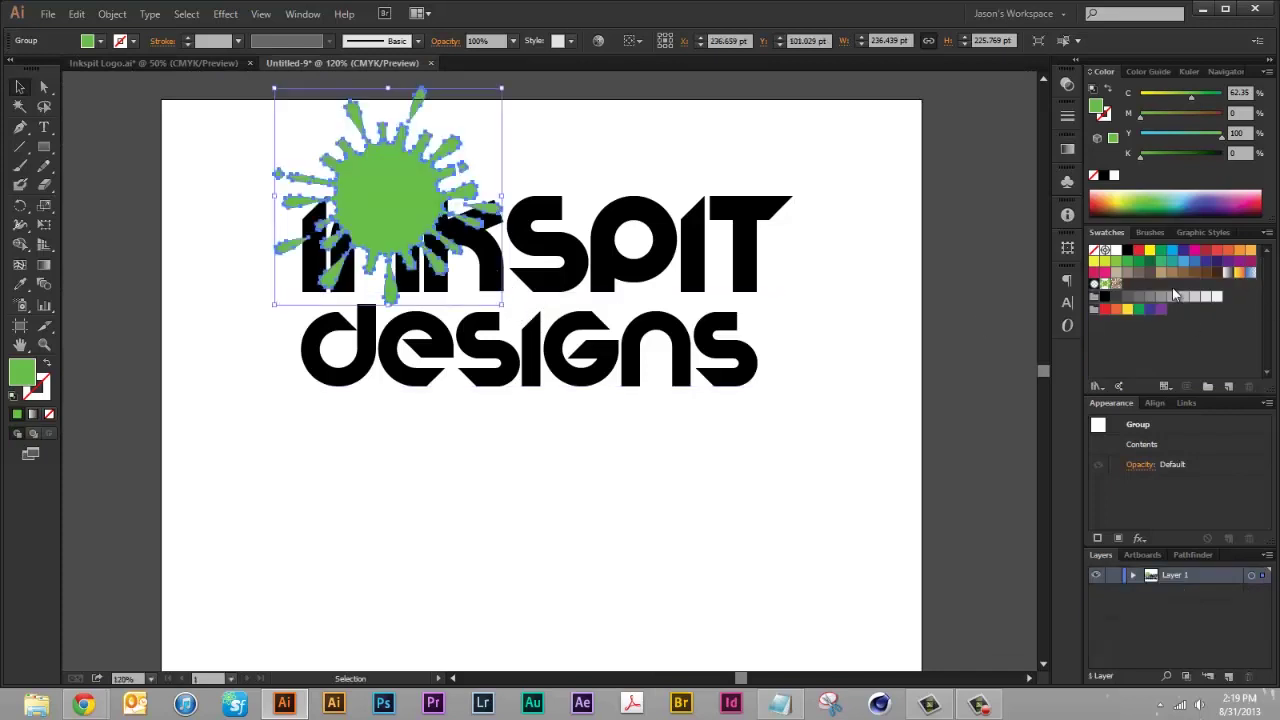
- Colour the splat red, scale it up, and position it over the INKSPIT designs text
left_click(1139, 252)
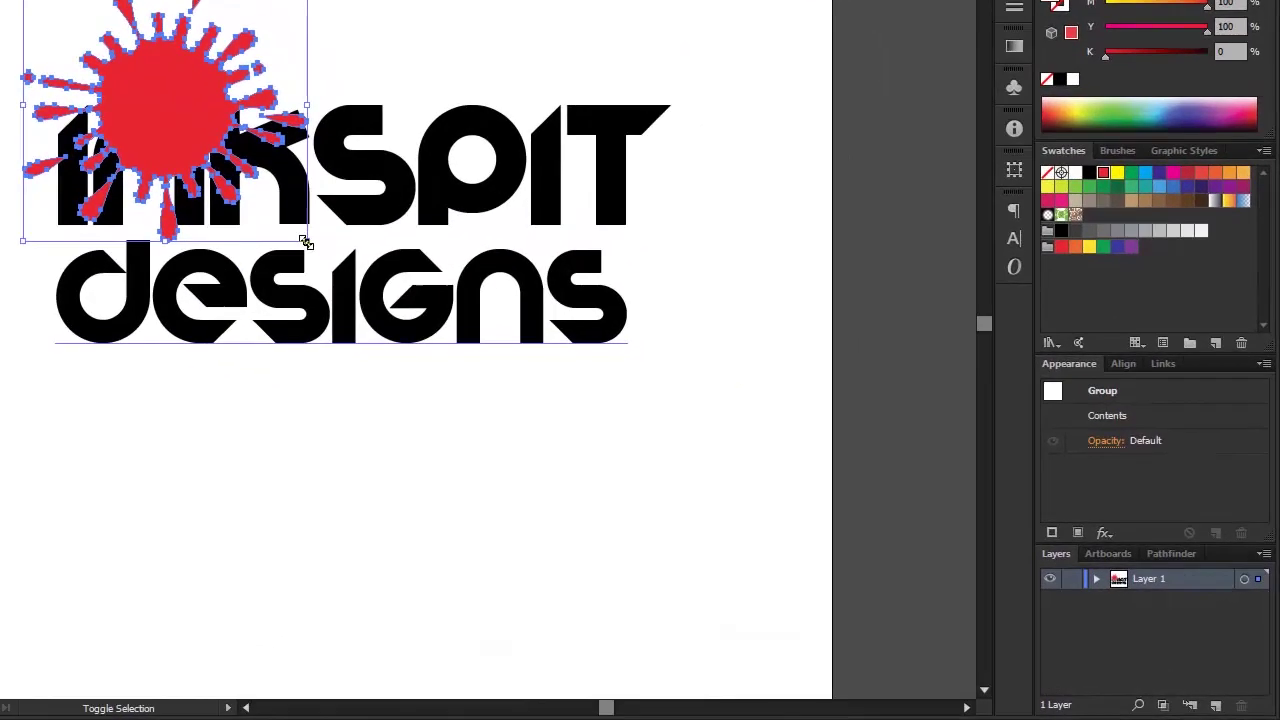
left_click_drag(500, 305, 528, 335)
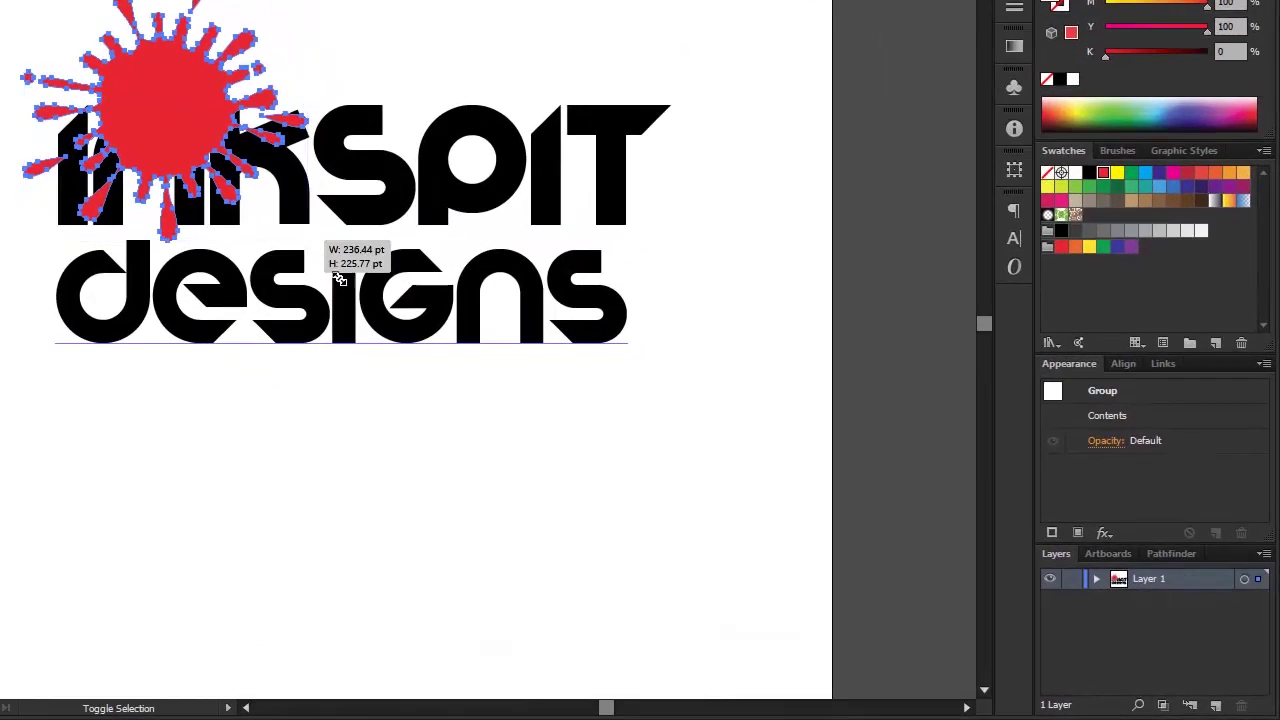
left_click_drag(339, 279, 726, 557)
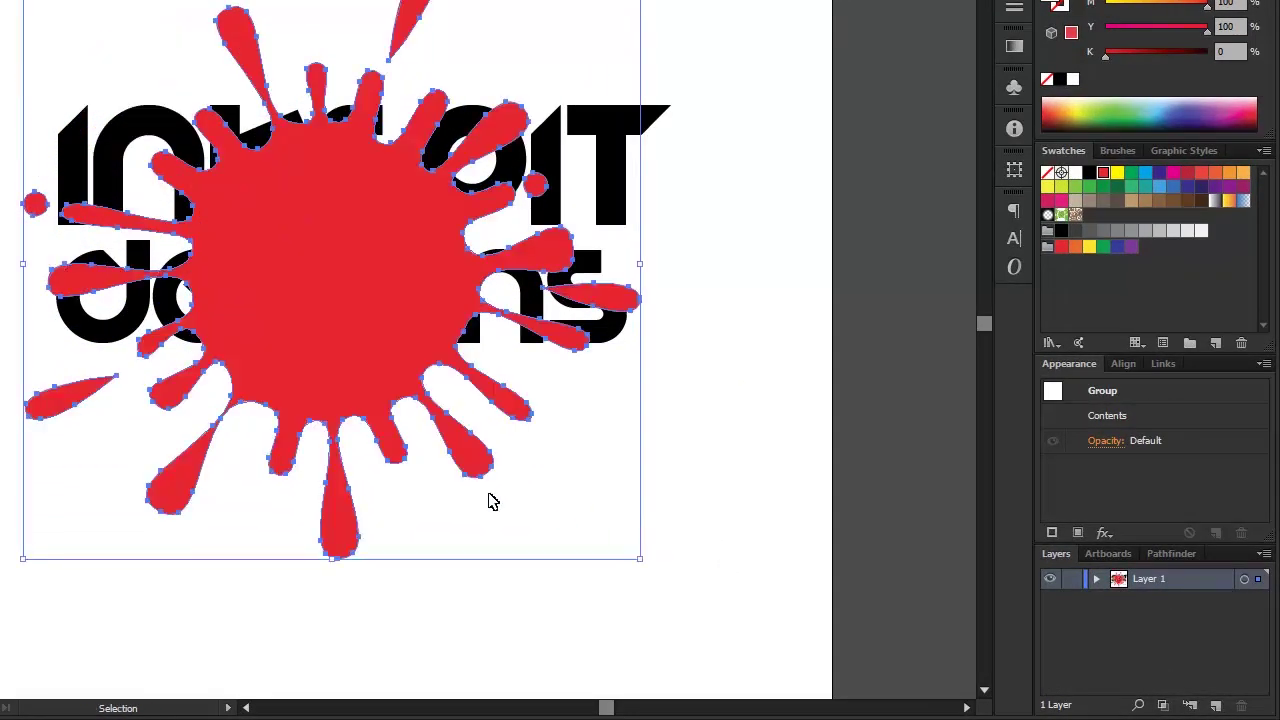
left_click_drag(324, 412, 322, 372)
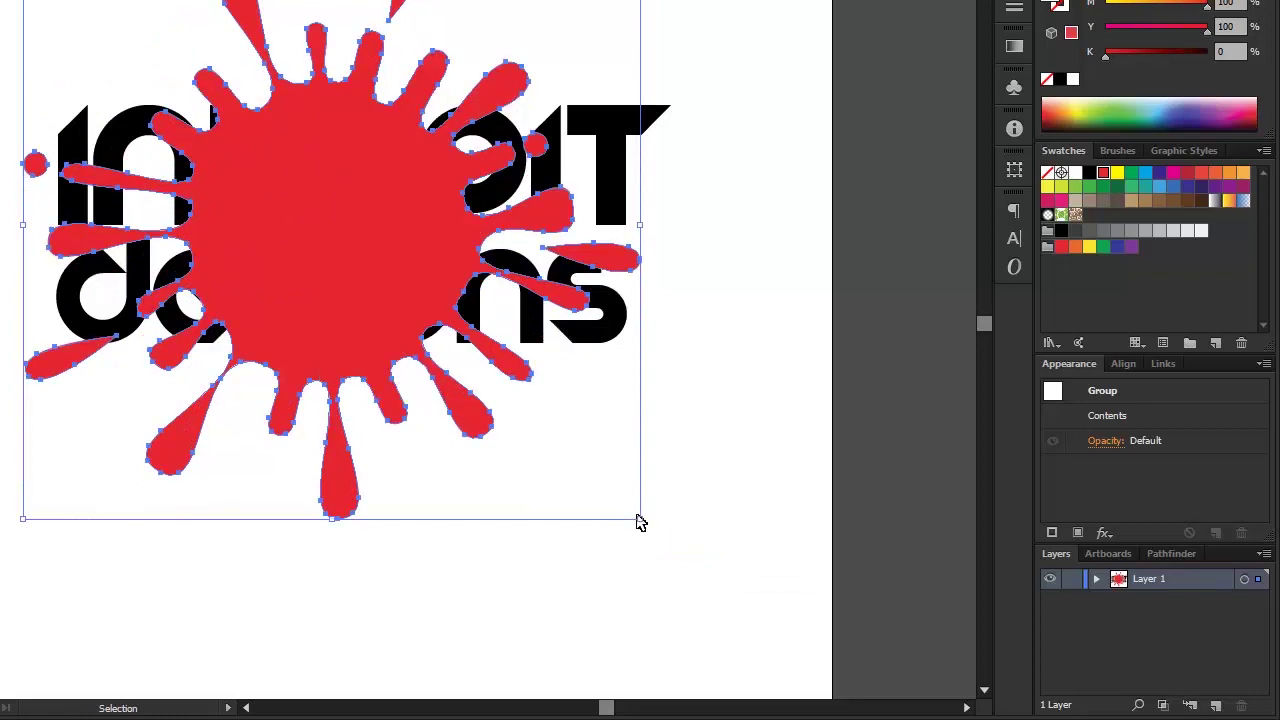
left_click_drag(640, 522, 670, 548)
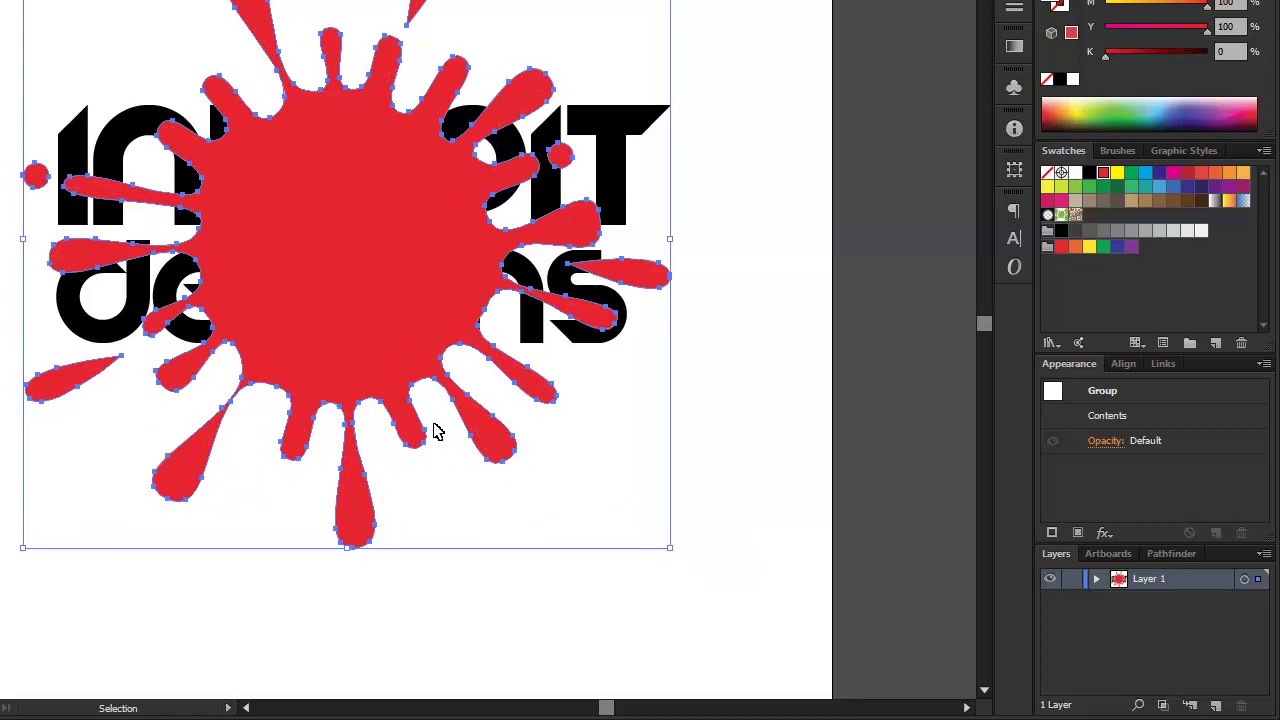
left_click_drag(401, 395, 395, 375)
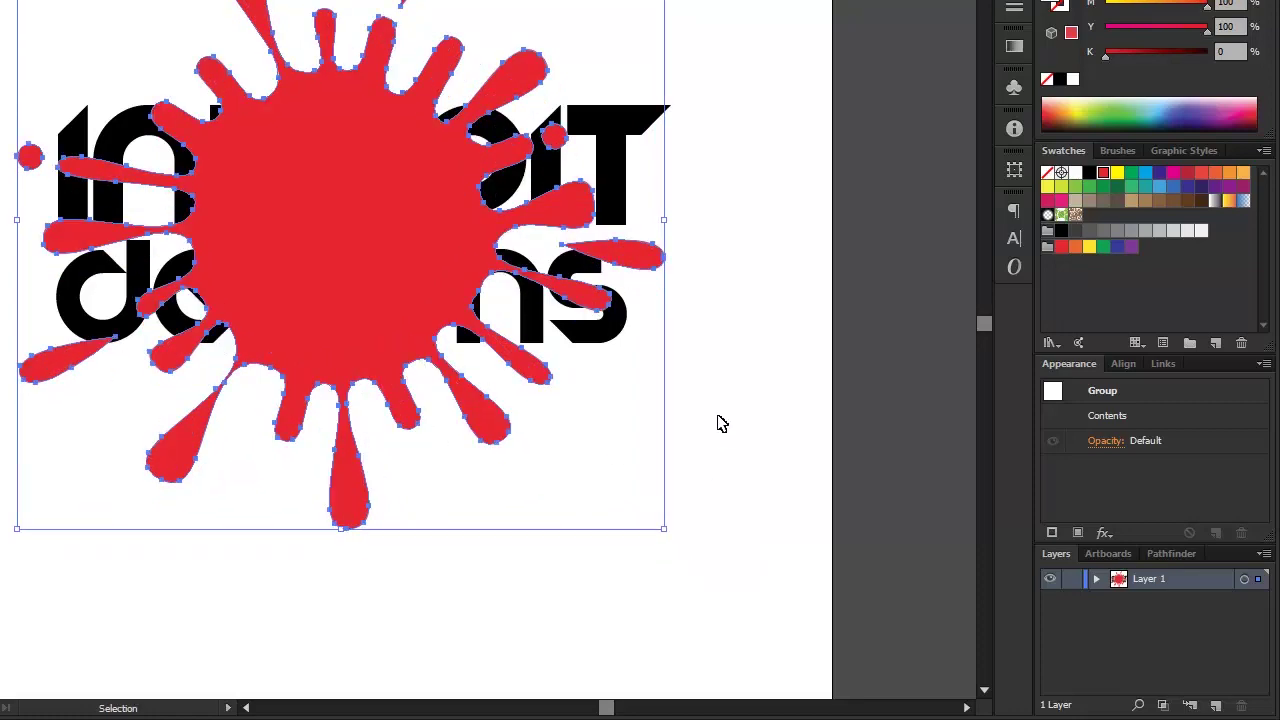
left_click_drag(728, 430, 302, 250)
- Create Layer 2 below Layer 1 and move the red splat onto it, behind the lettering
scroll(756, 282, "down", 1)
left_click(759, 280)
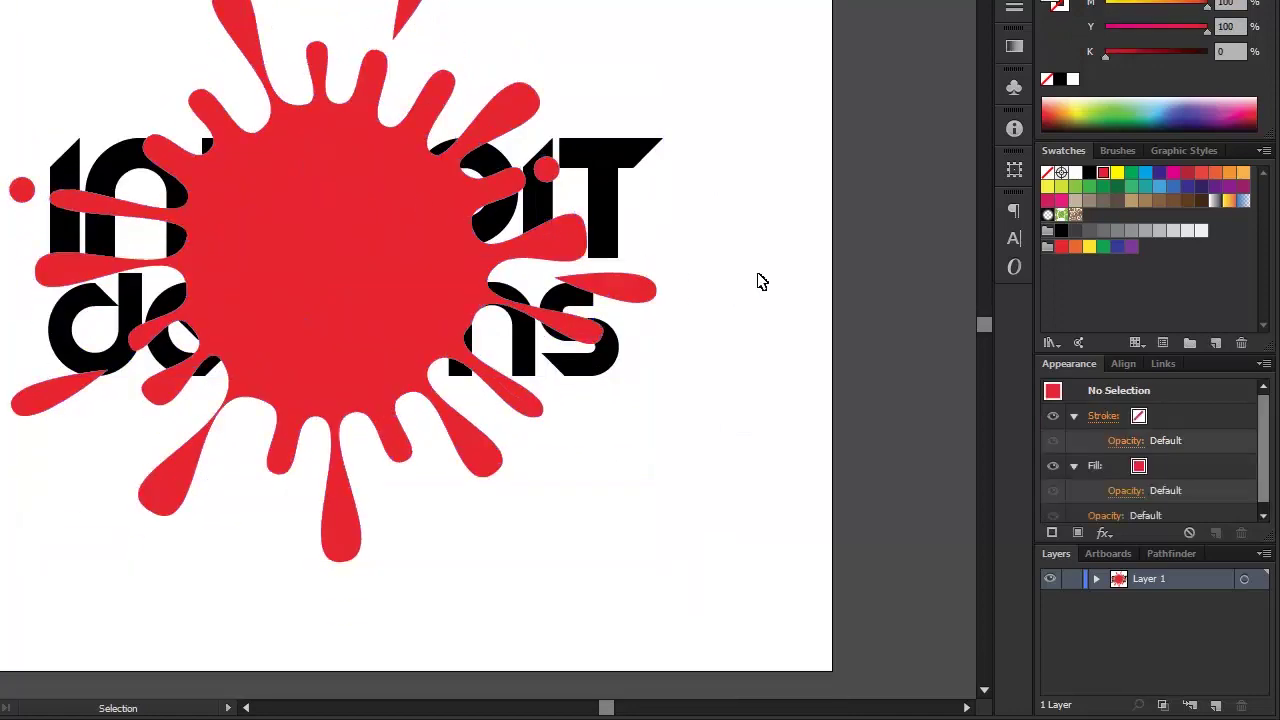
left_click(387, 398)
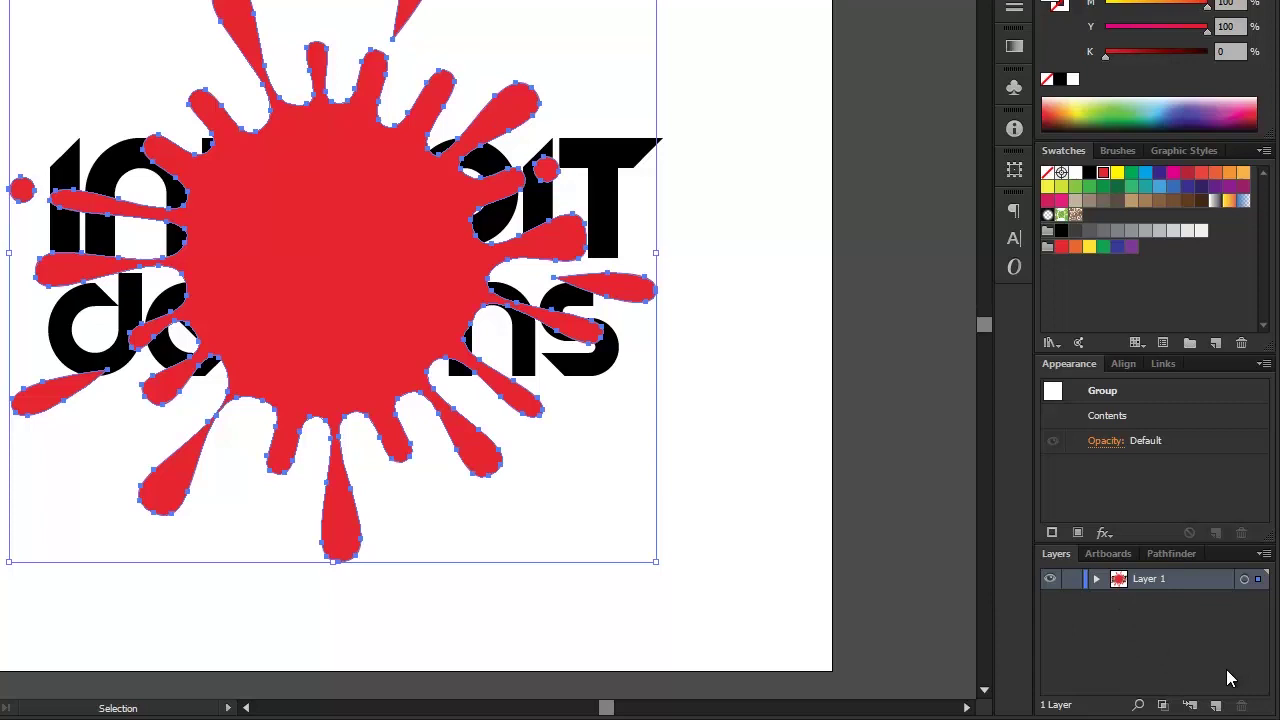
left_click(1216, 706)
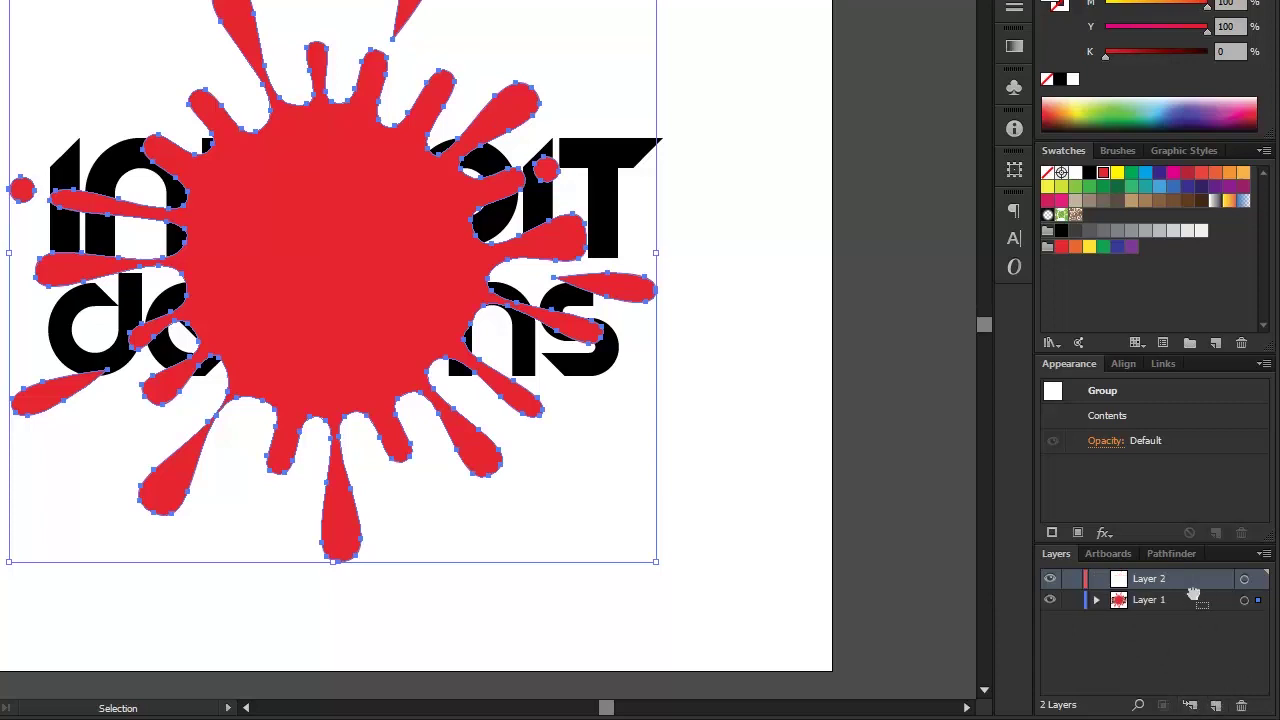
left_click_drag(1193, 594, 1192, 614)
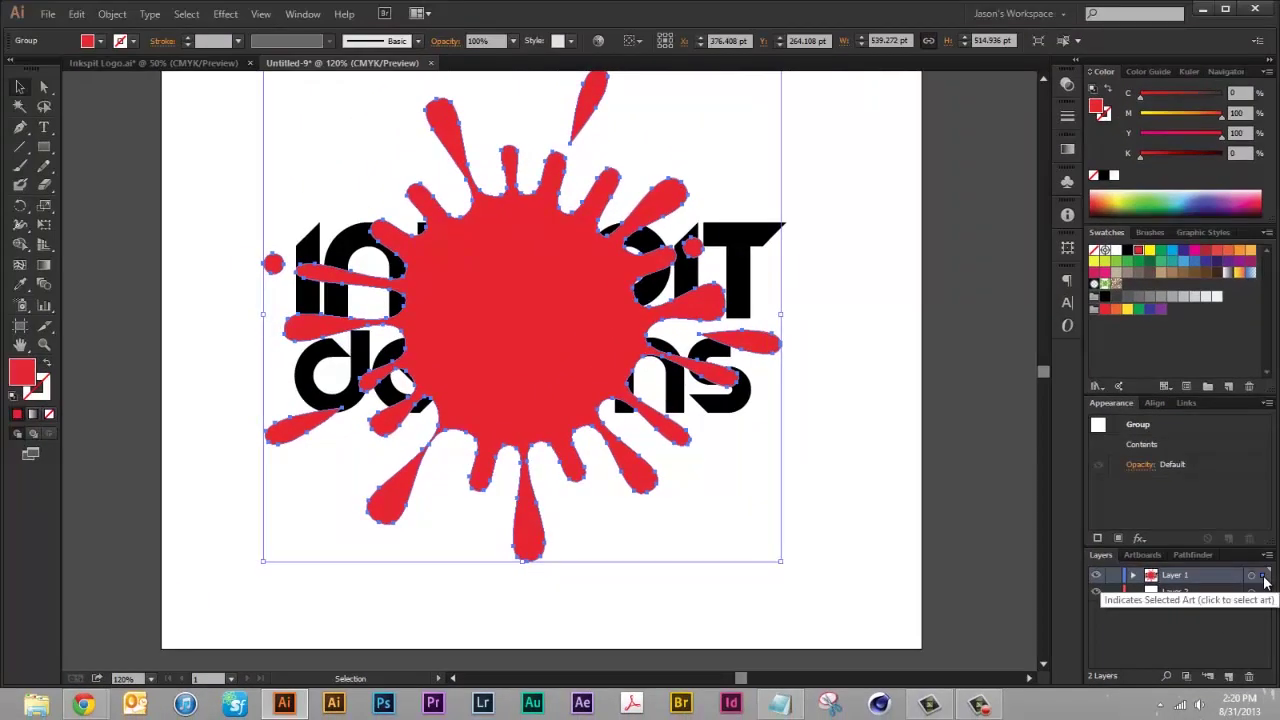
left_click_drag(1264, 597, 1263, 594)
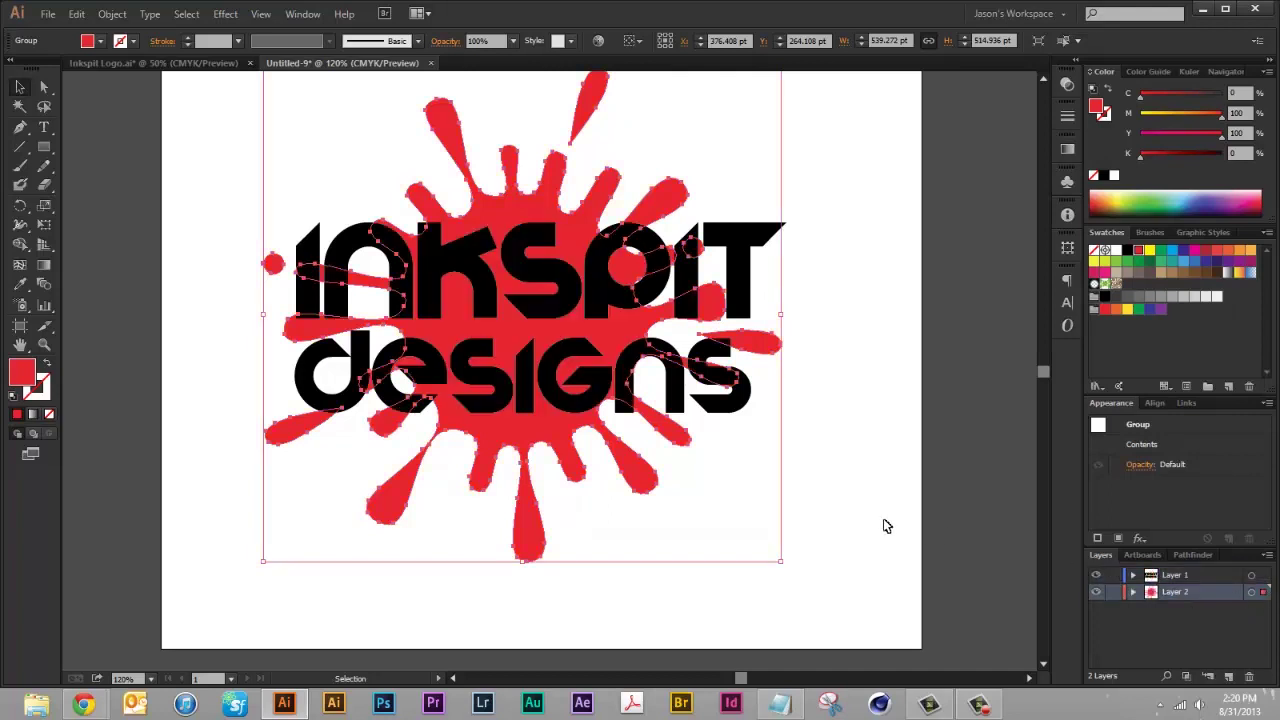
left_click(871, 463)
left_click(527, 438)
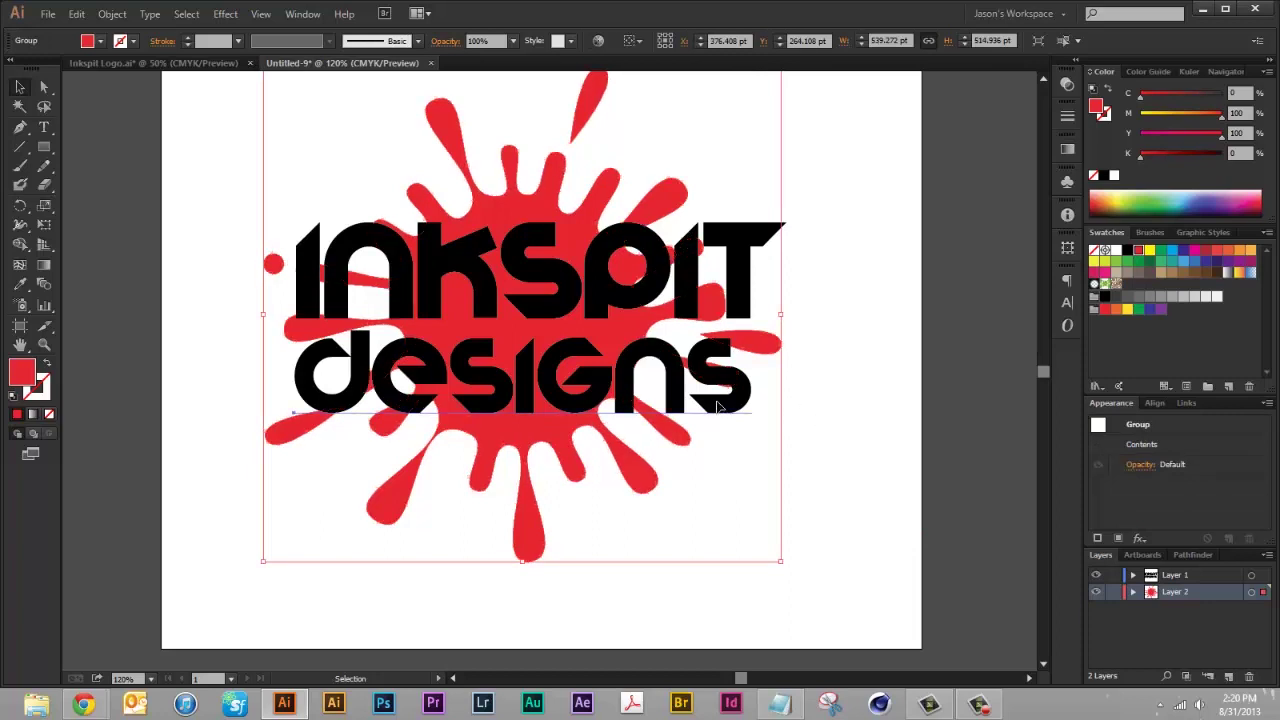
- Select both the INKSPIT and designs lines and convert them with Create Outlines
left_click(720, 395)
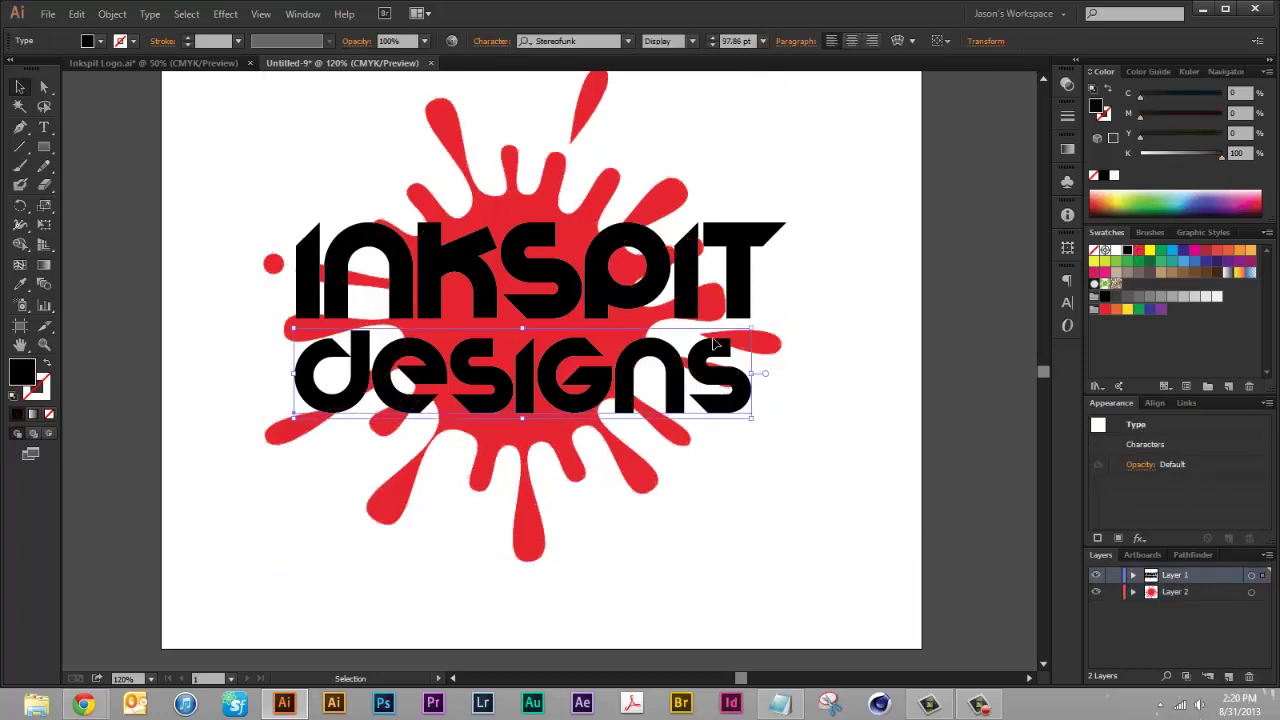
left_click(740, 287, "shift")
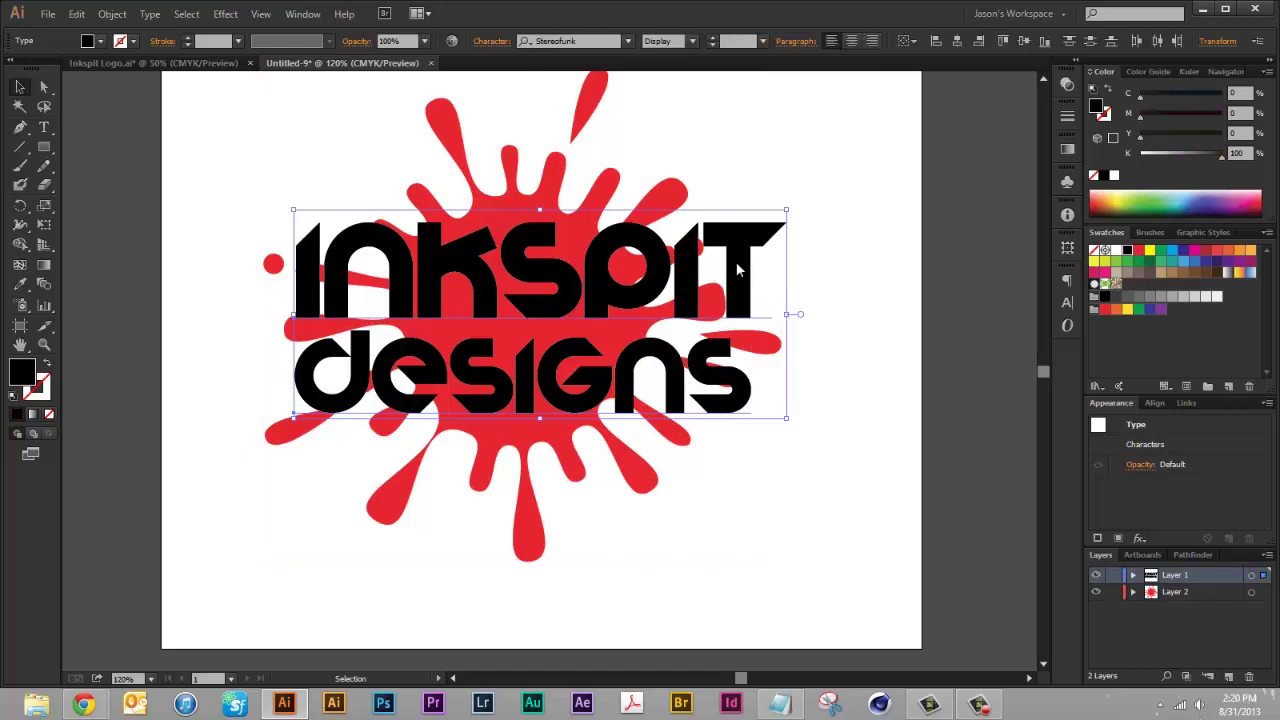
right_click(737, 268)
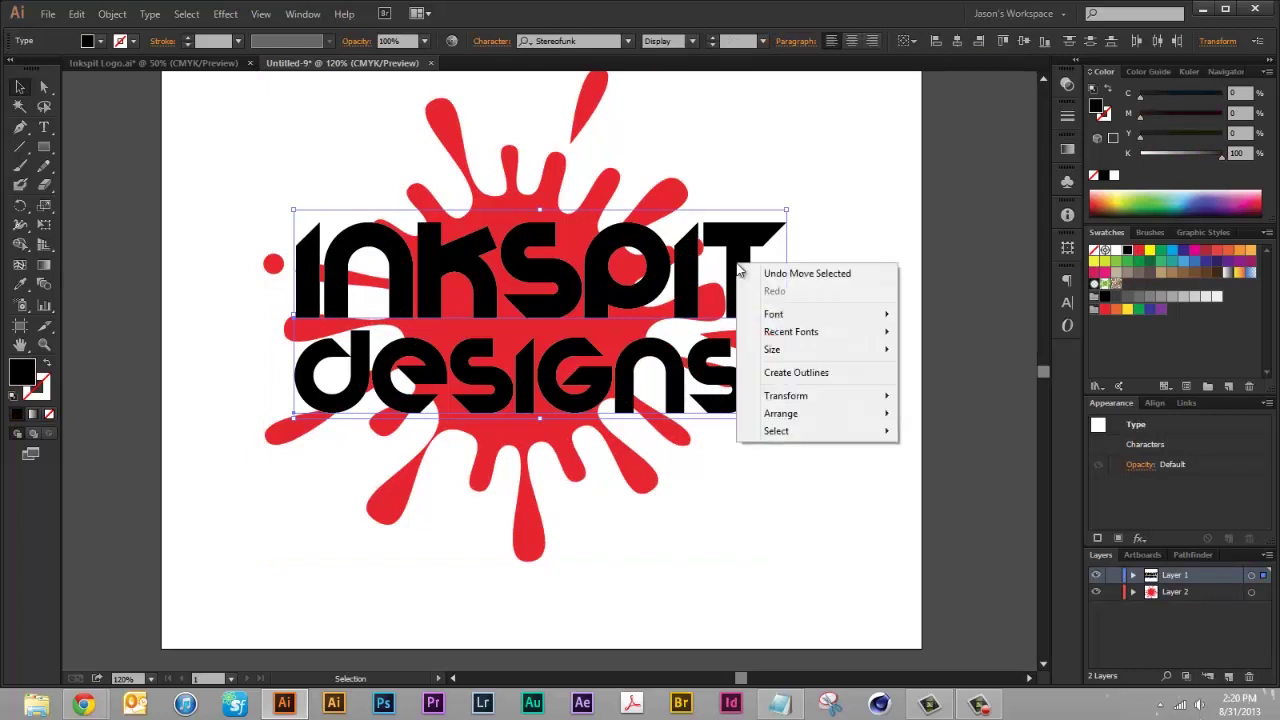
left_click(792, 373)
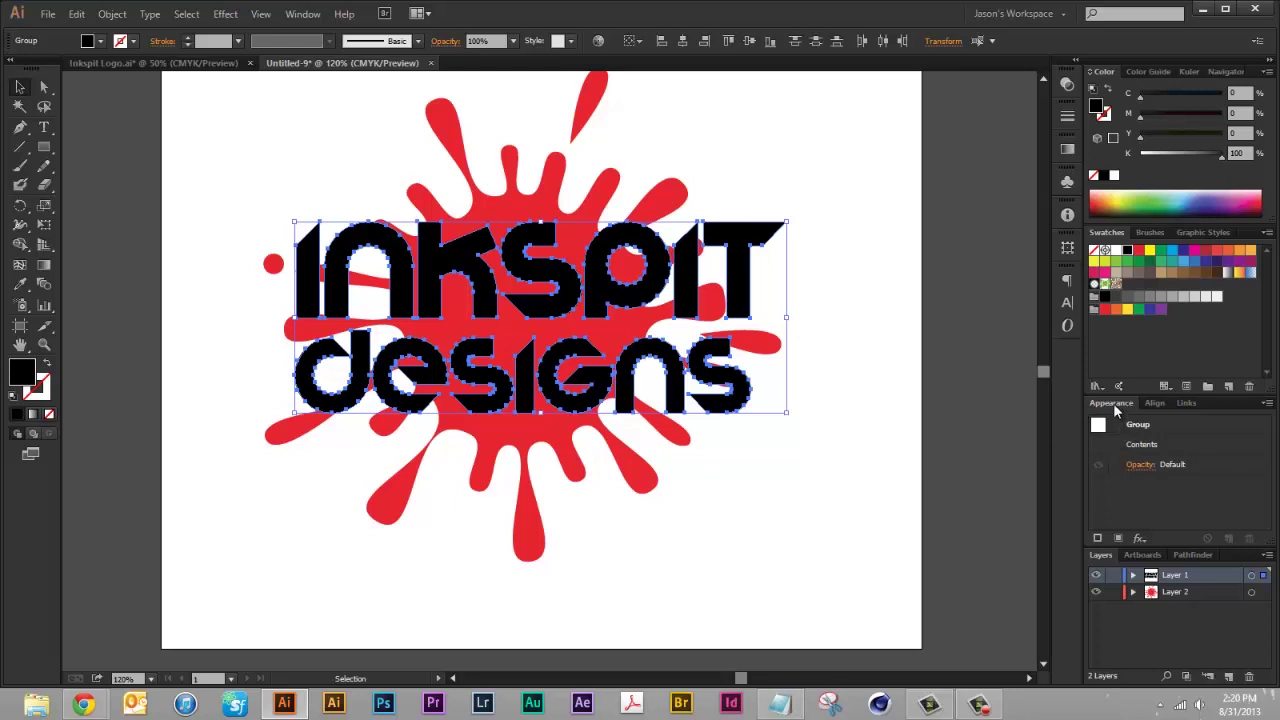
- Add two new fills to the lettering's appearance and set the second fill to CMYK Green
left_click(1118, 538)
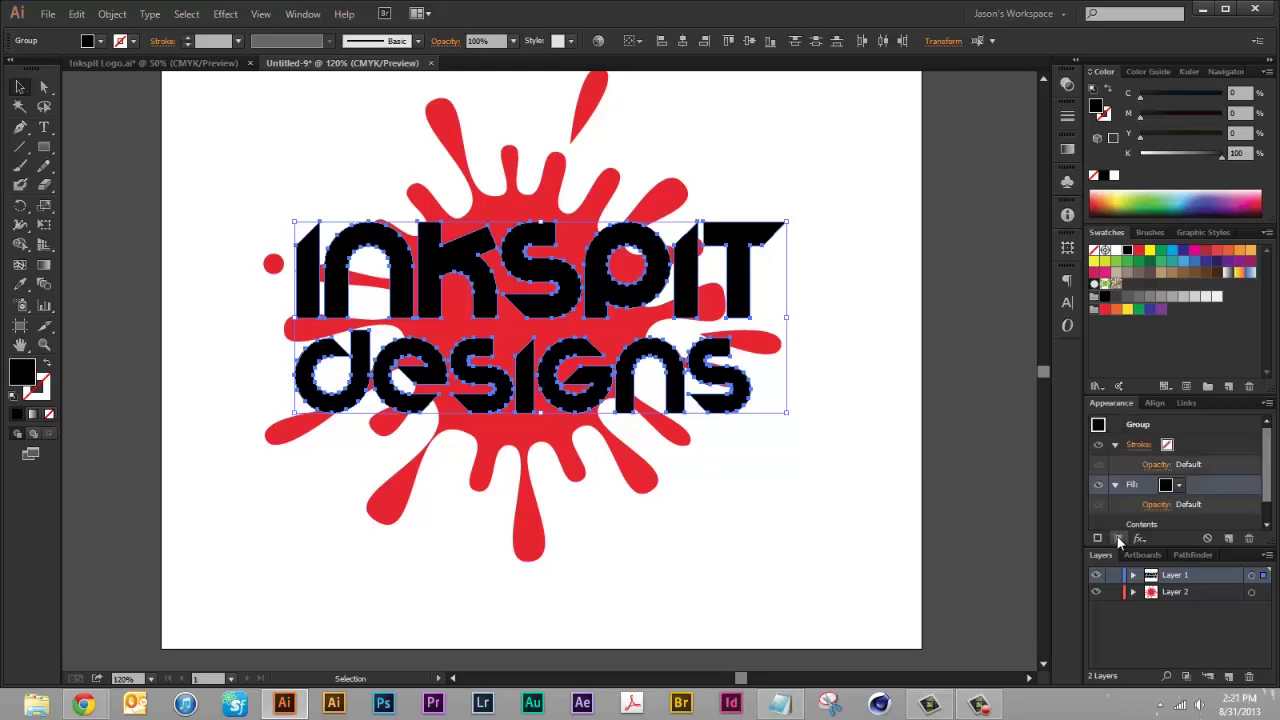
scroll(1270, 488, "down", 1)
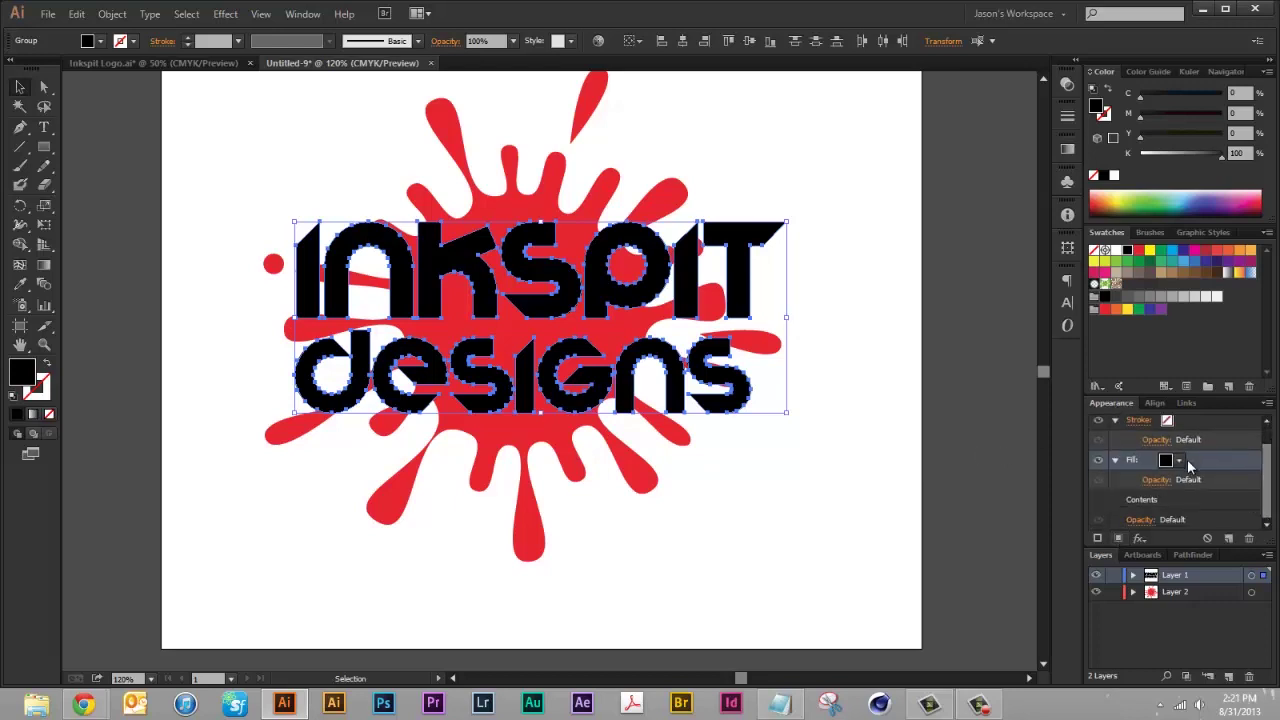
left_click(1119, 539)
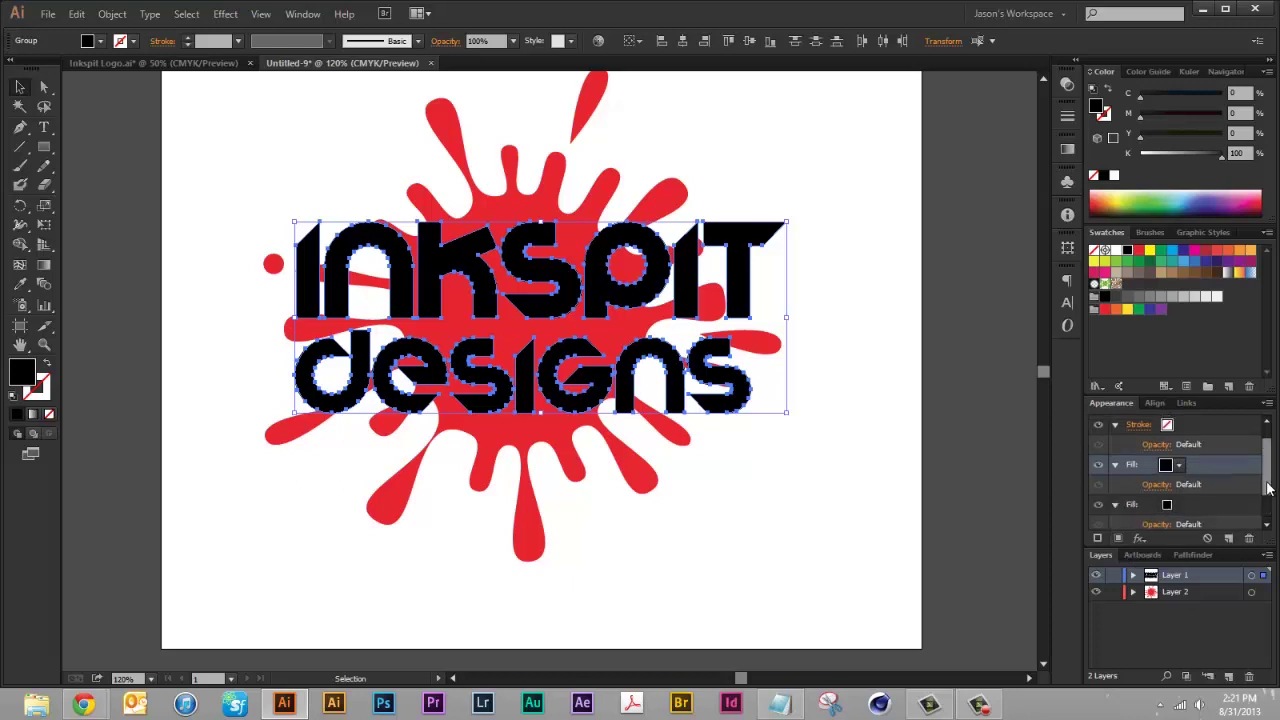
left_click(1181, 461)
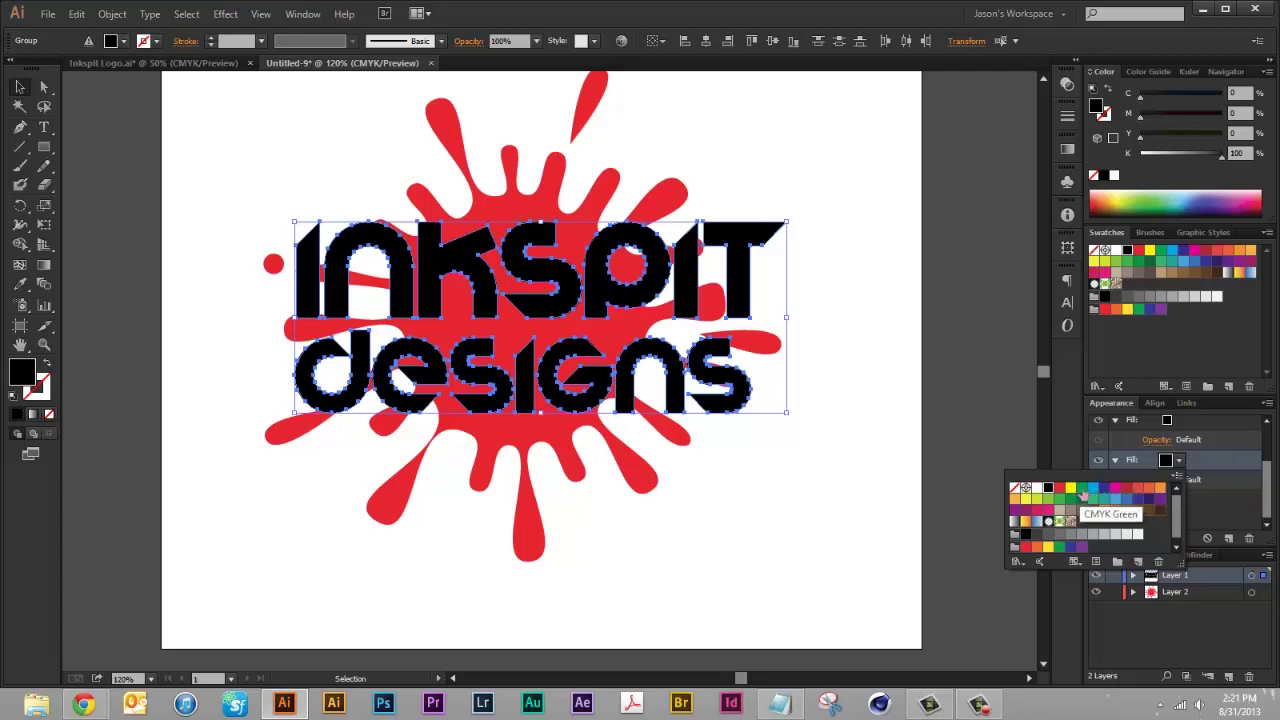
left_click(1083, 490)
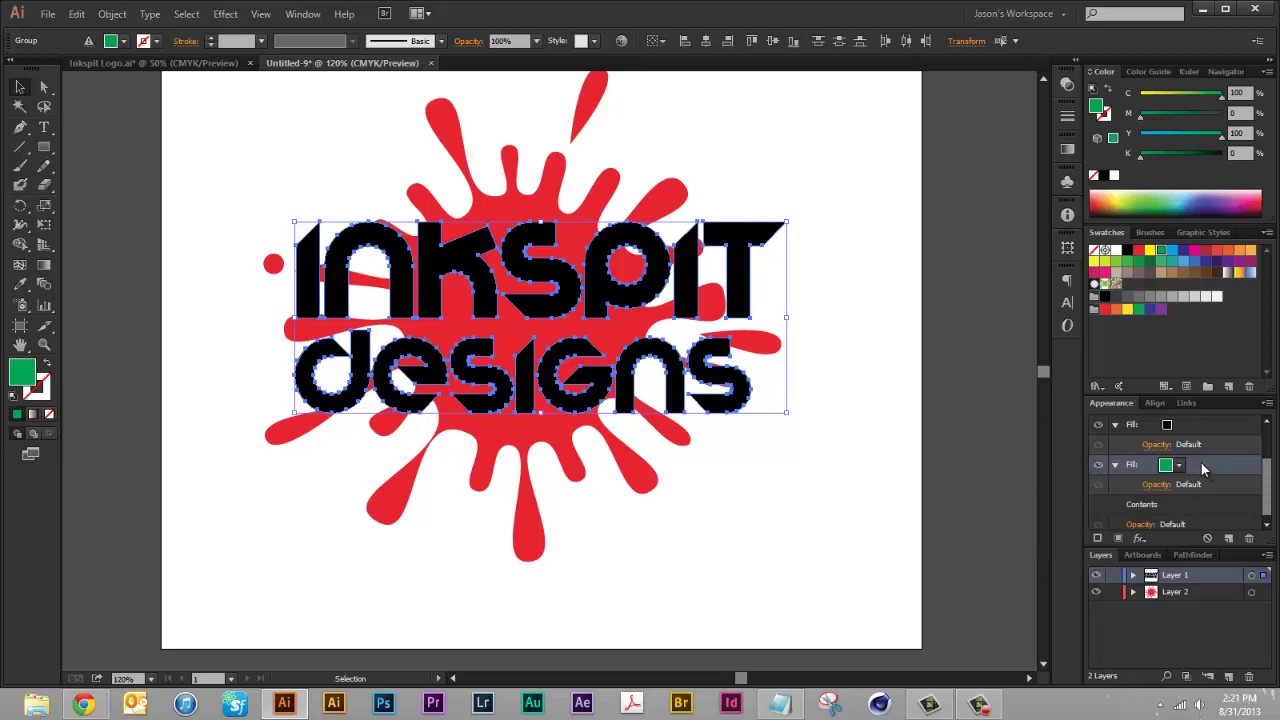
left_click(1140, 538)
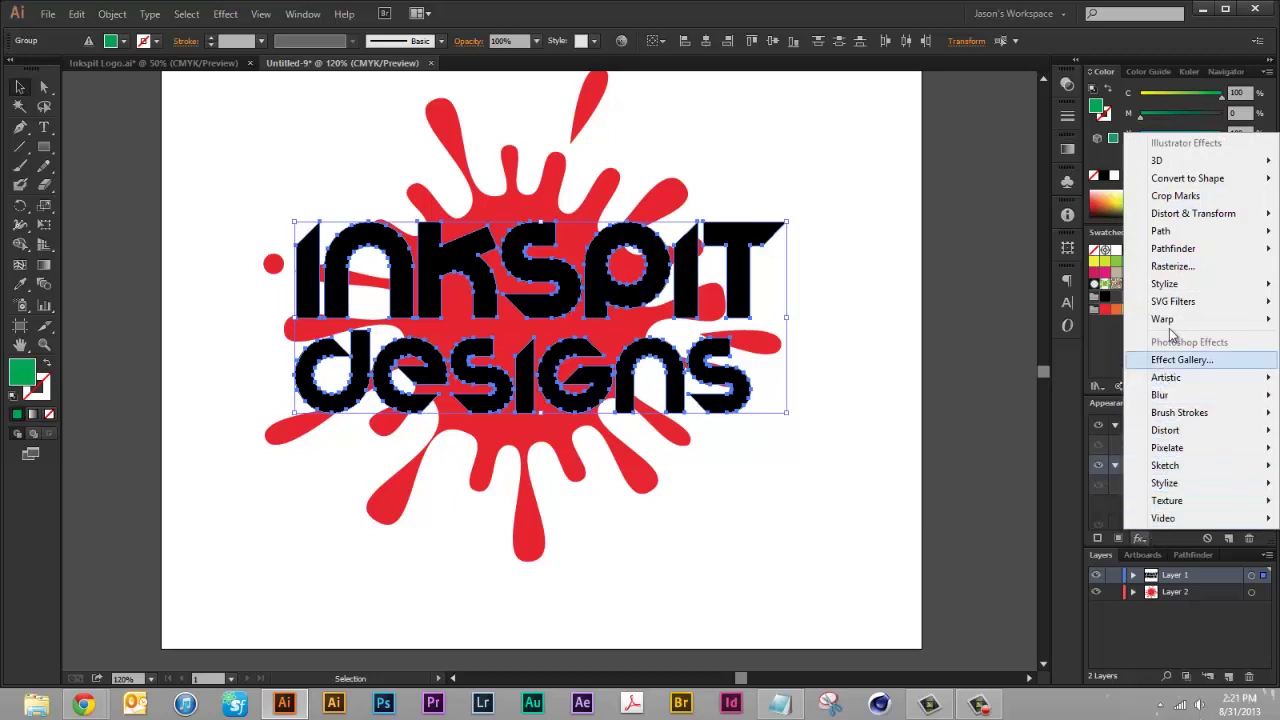
- Apply an Offset Path effect of 4 pt with Round joins to the green fill
mouse_move(1165, 232)
left_click(1060, 231)
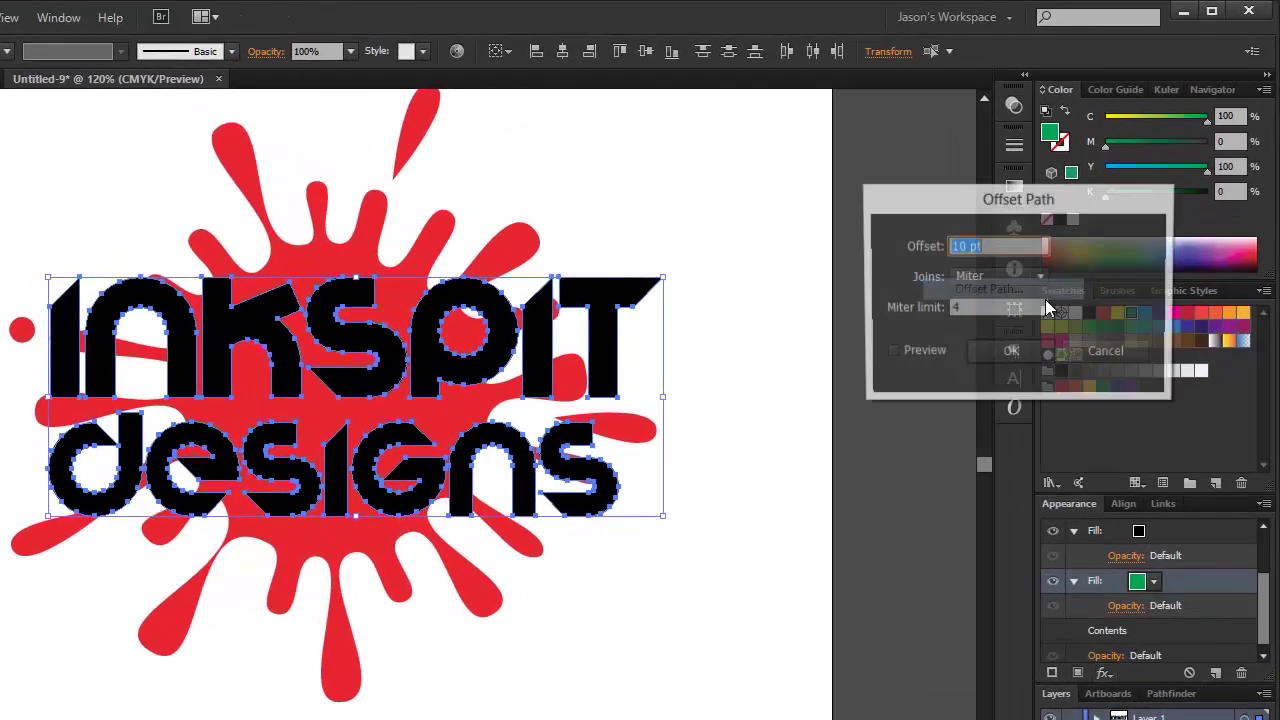
left_click(903, 356)
left_click(969, 276)
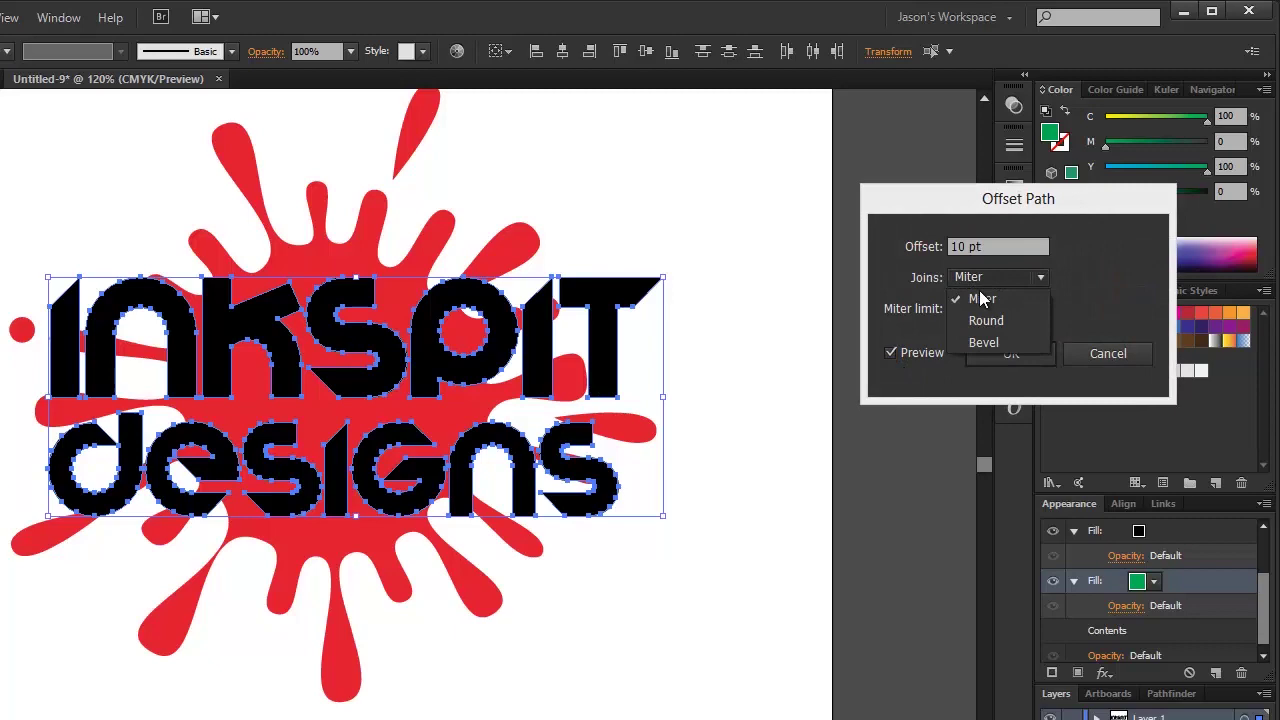
left_click(985, 320)
left_click(987, 247)
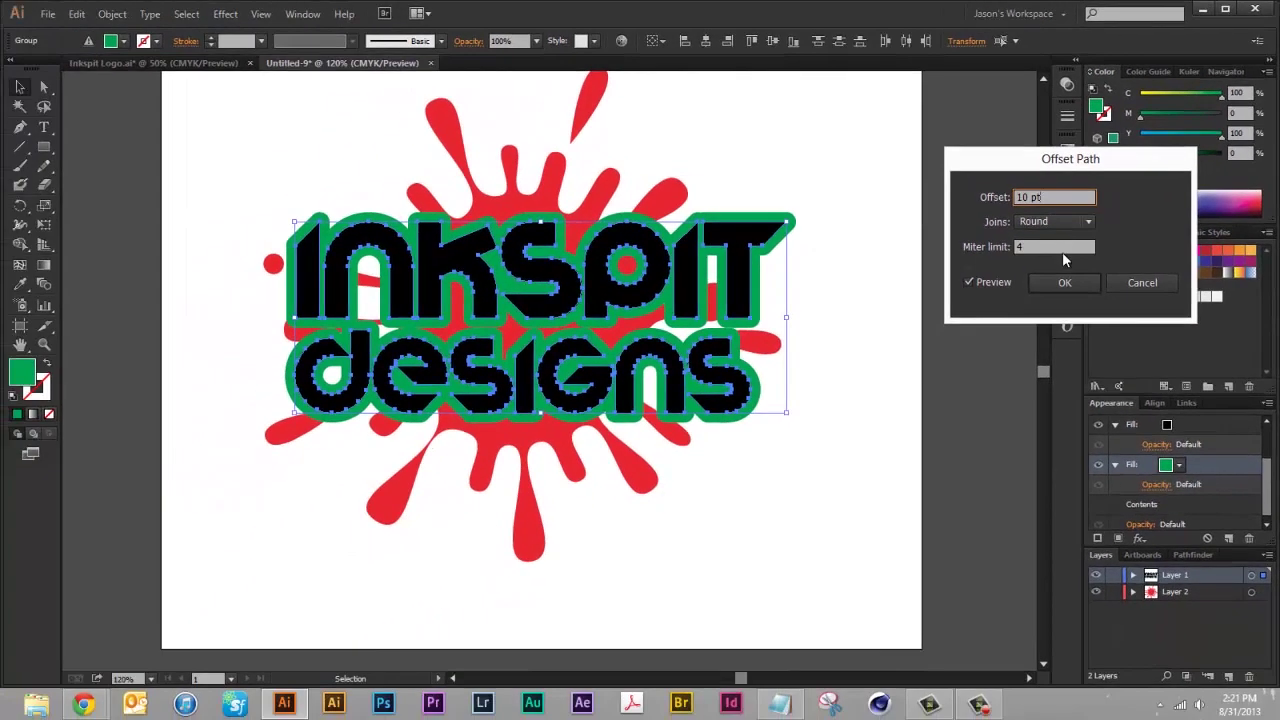
key("Down")
key("Down")
key("Down")
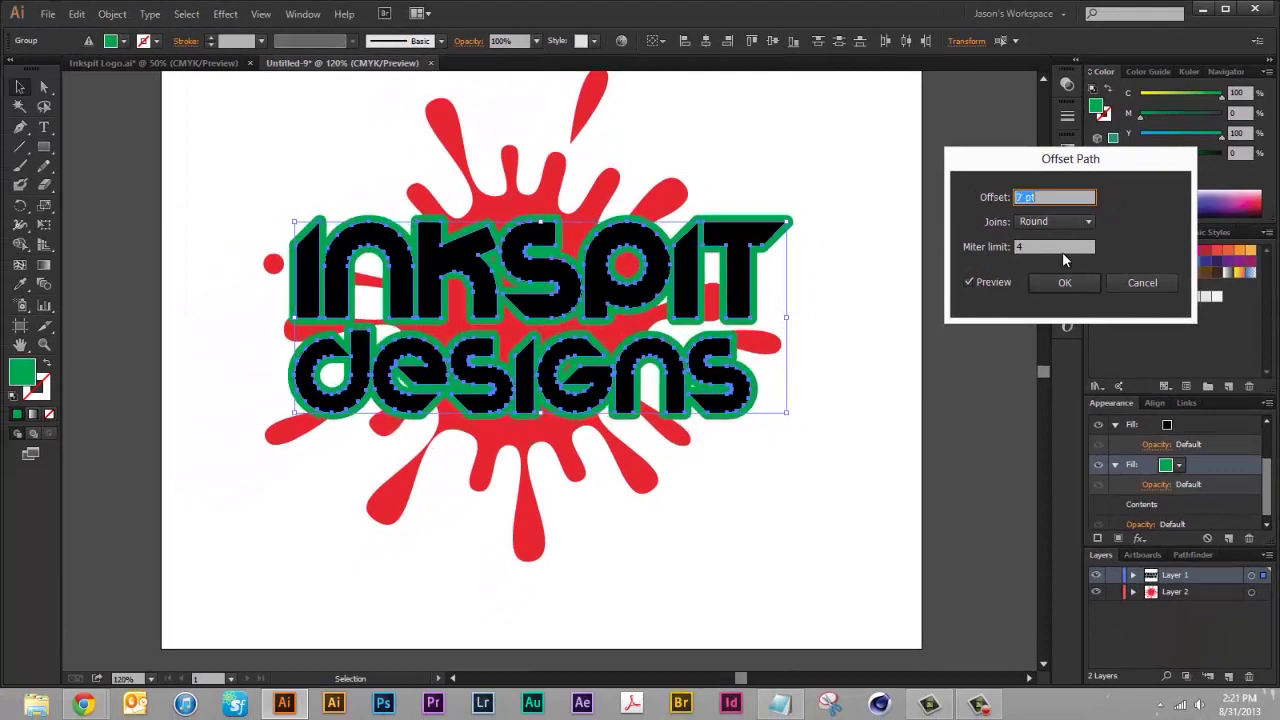
key("Down")
key("Down")
key("Down")
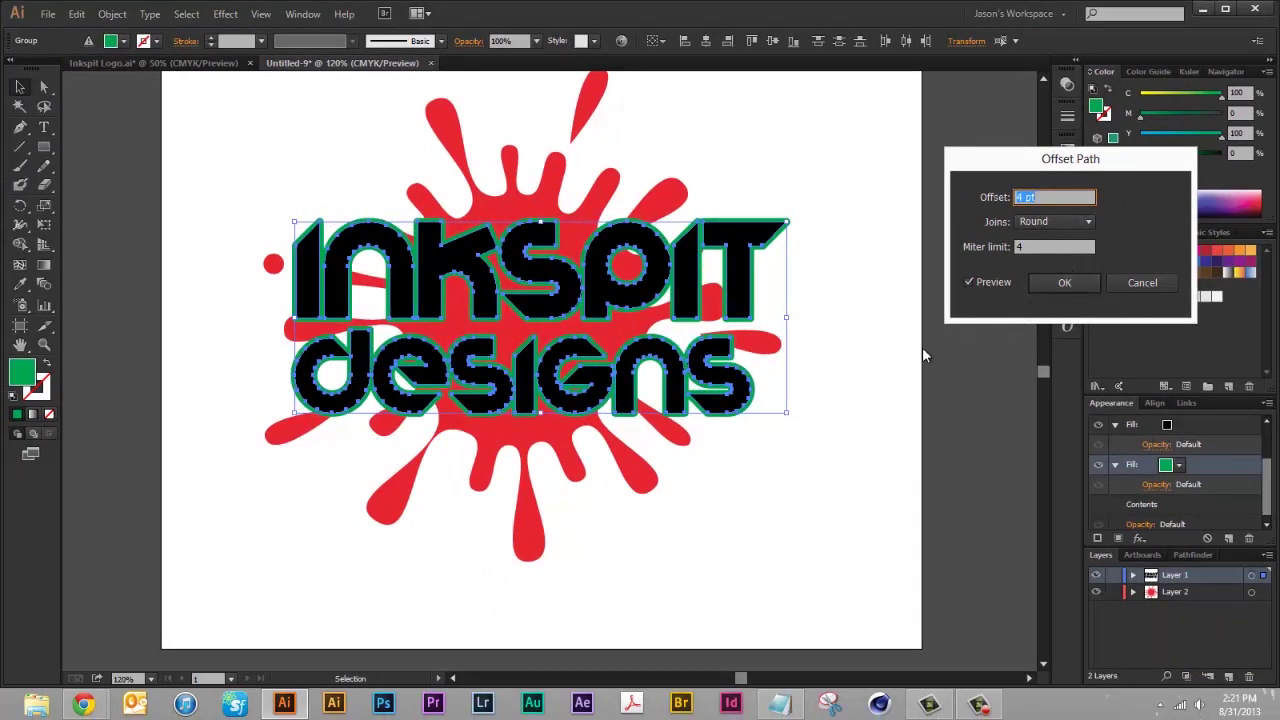
key("Down")
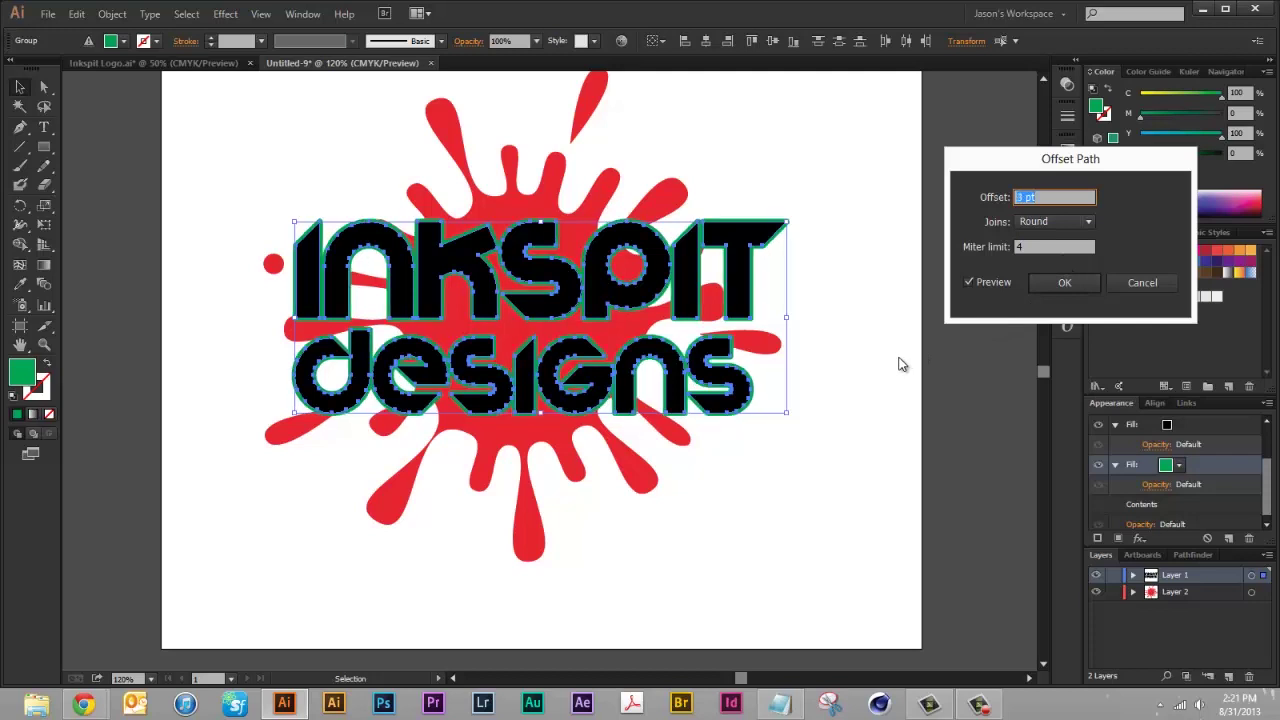
key("Up")
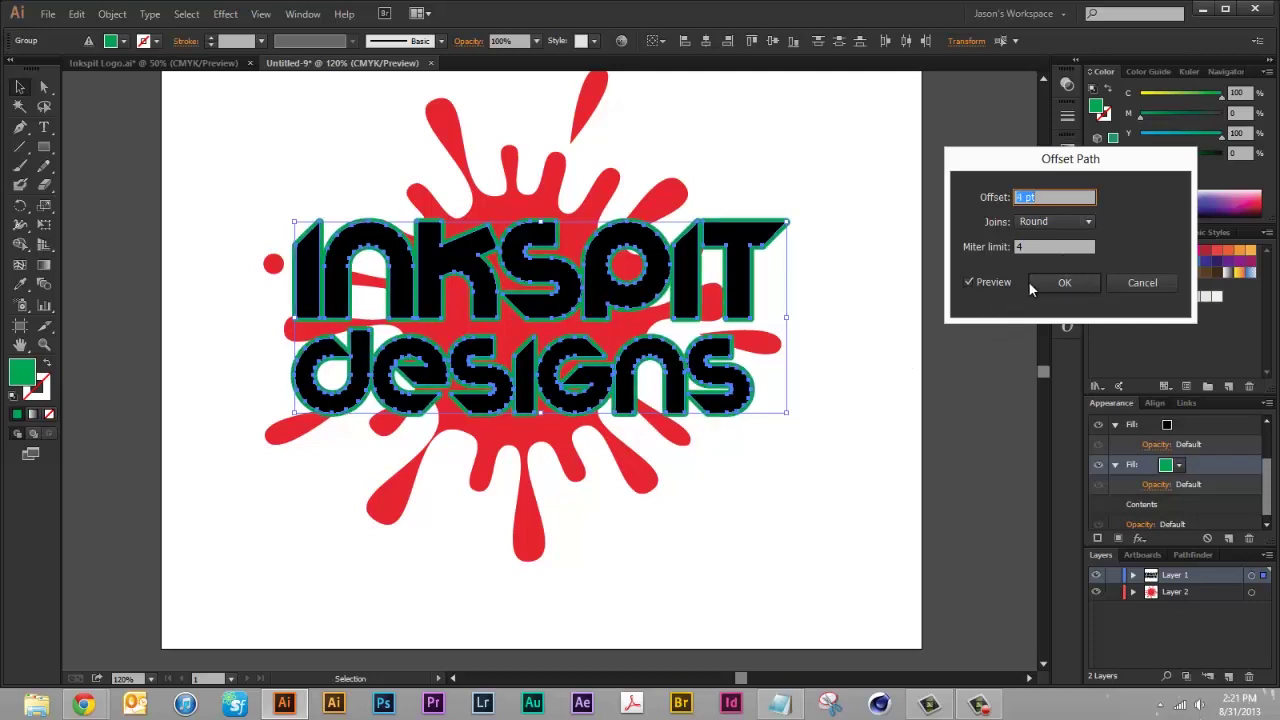
left_click(1060, 283)
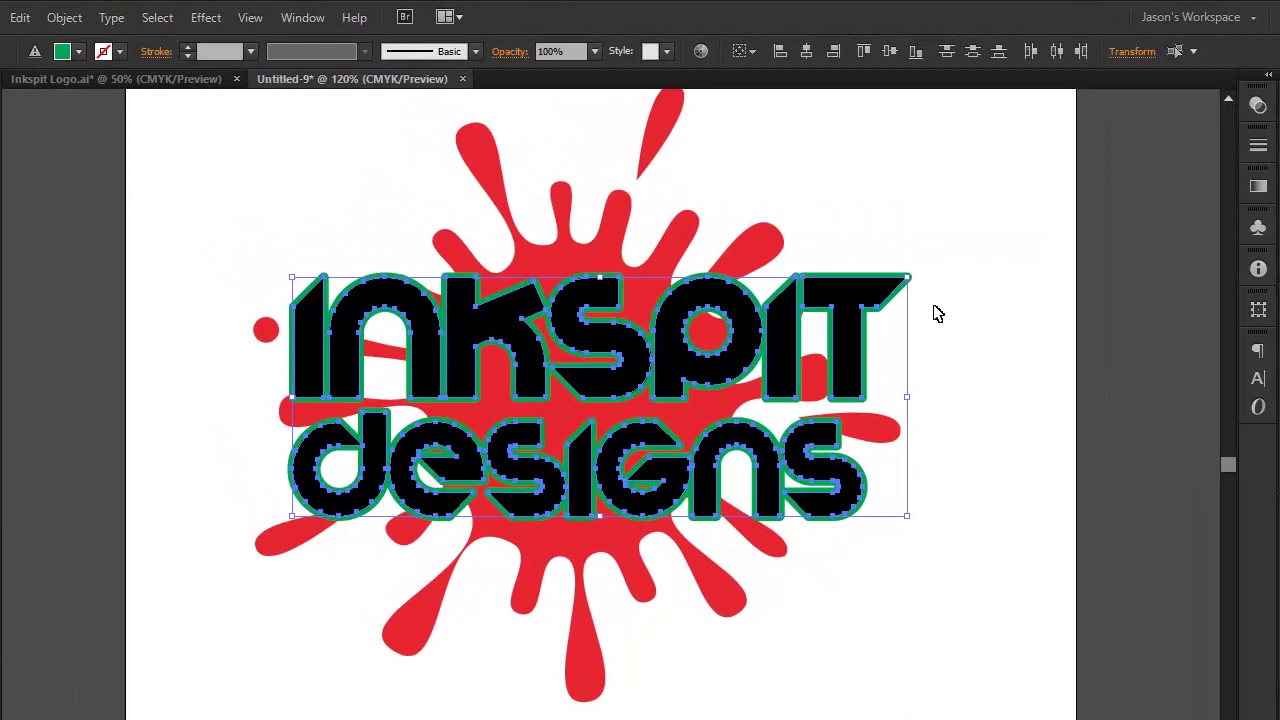
left_click(935, 311)
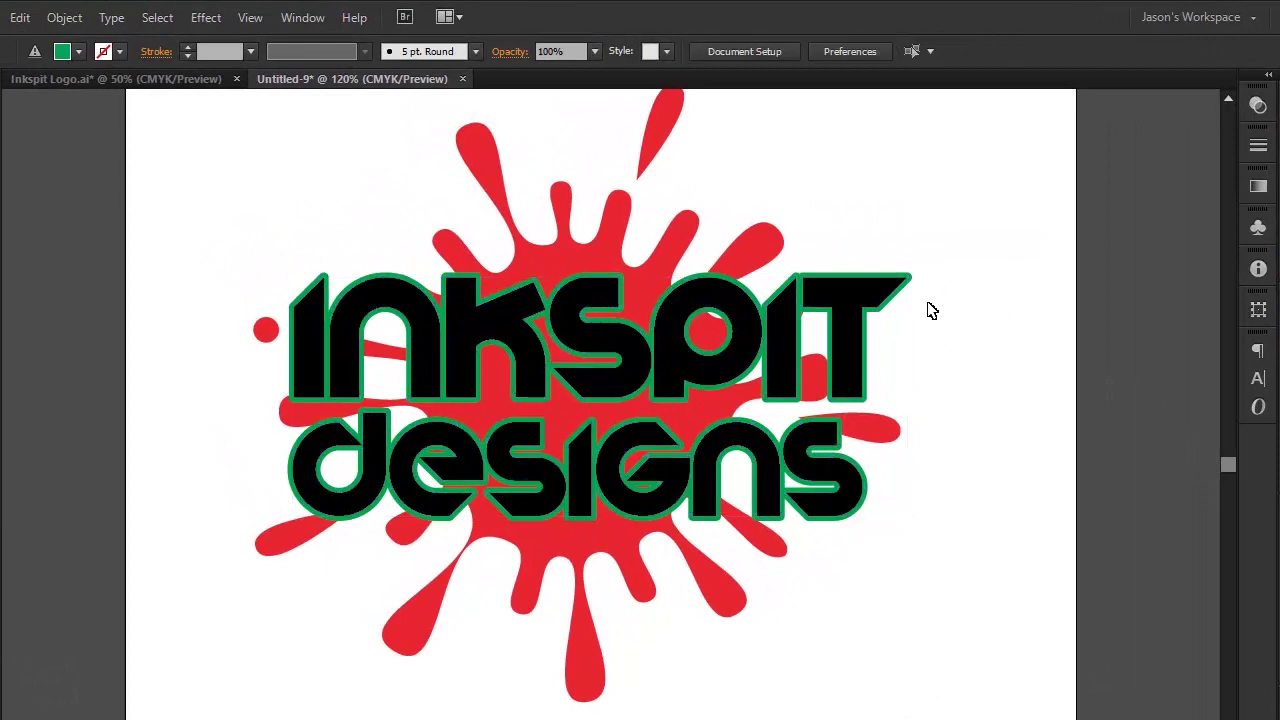
- Select both lettering lines and expand the green offset into real shapes
left_click_drag(929, 303, 852, 237)
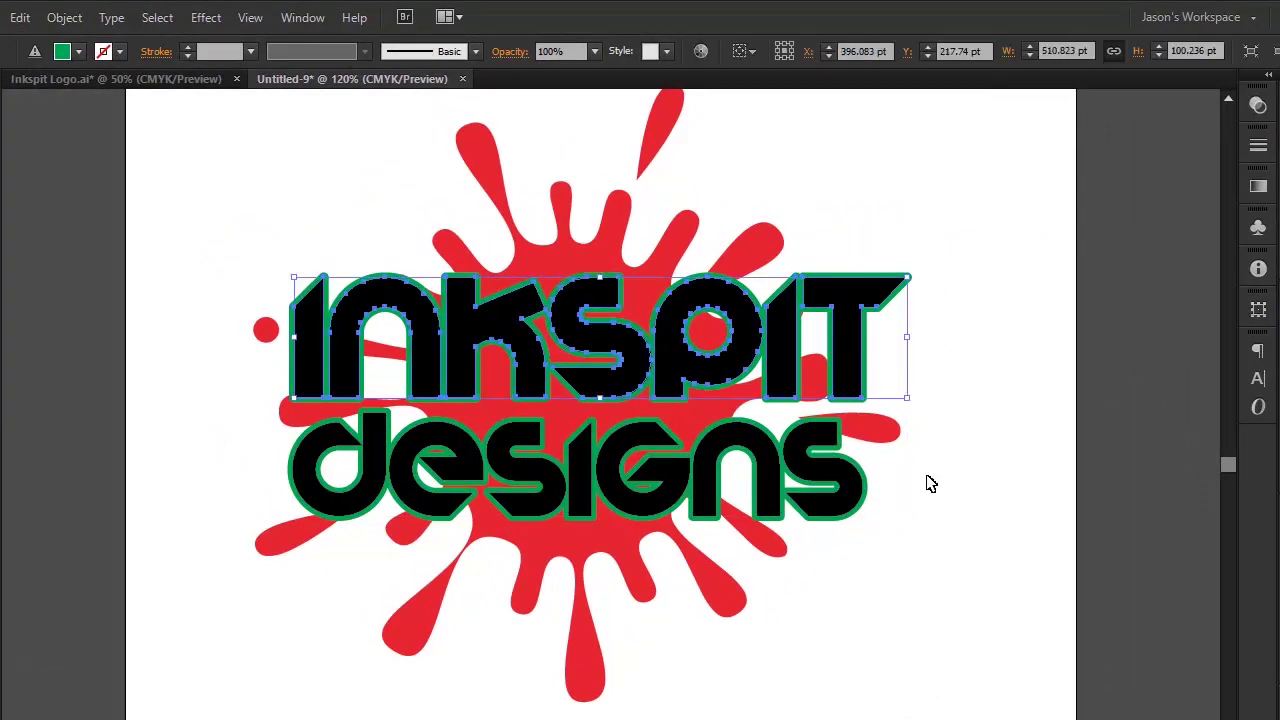
left_click(848, 504, "shift")
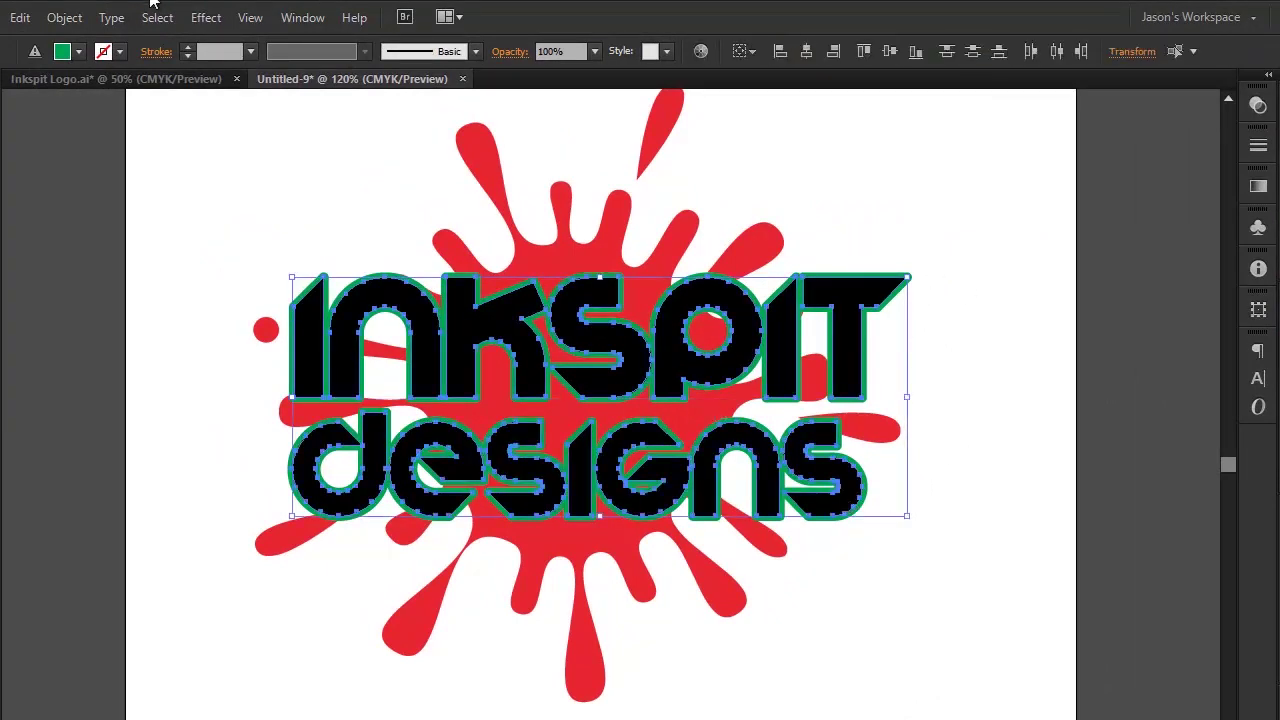
left_click(64, 17)
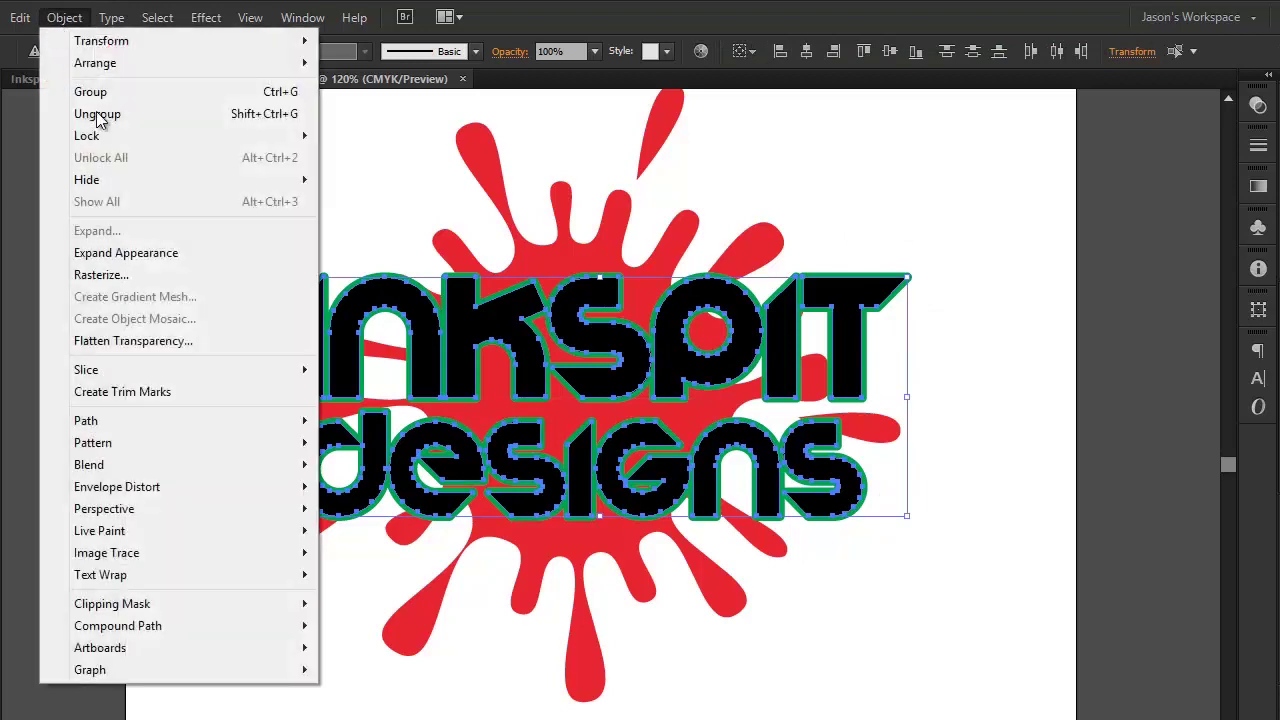
left_click(148, 258)
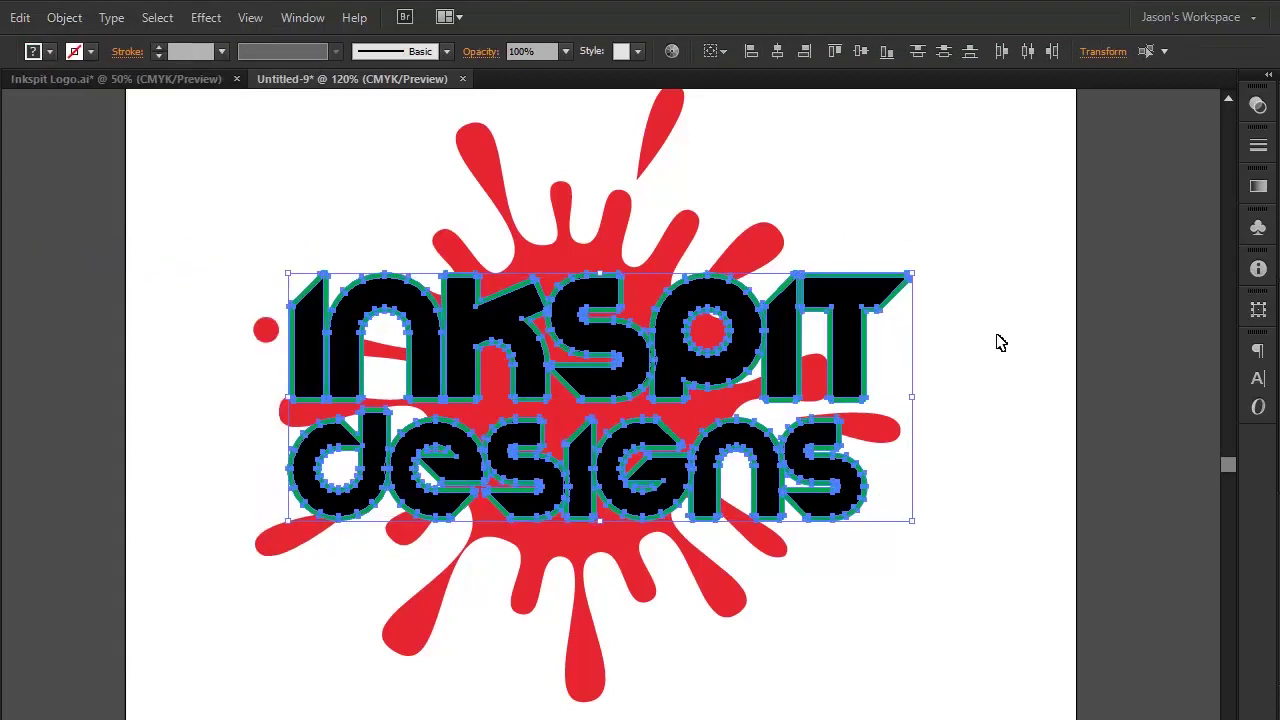
left_click(1000, 343)
- Zoom in on the P and I letters, try a white fill on the lettering, then undo it
left_click(864, 312)
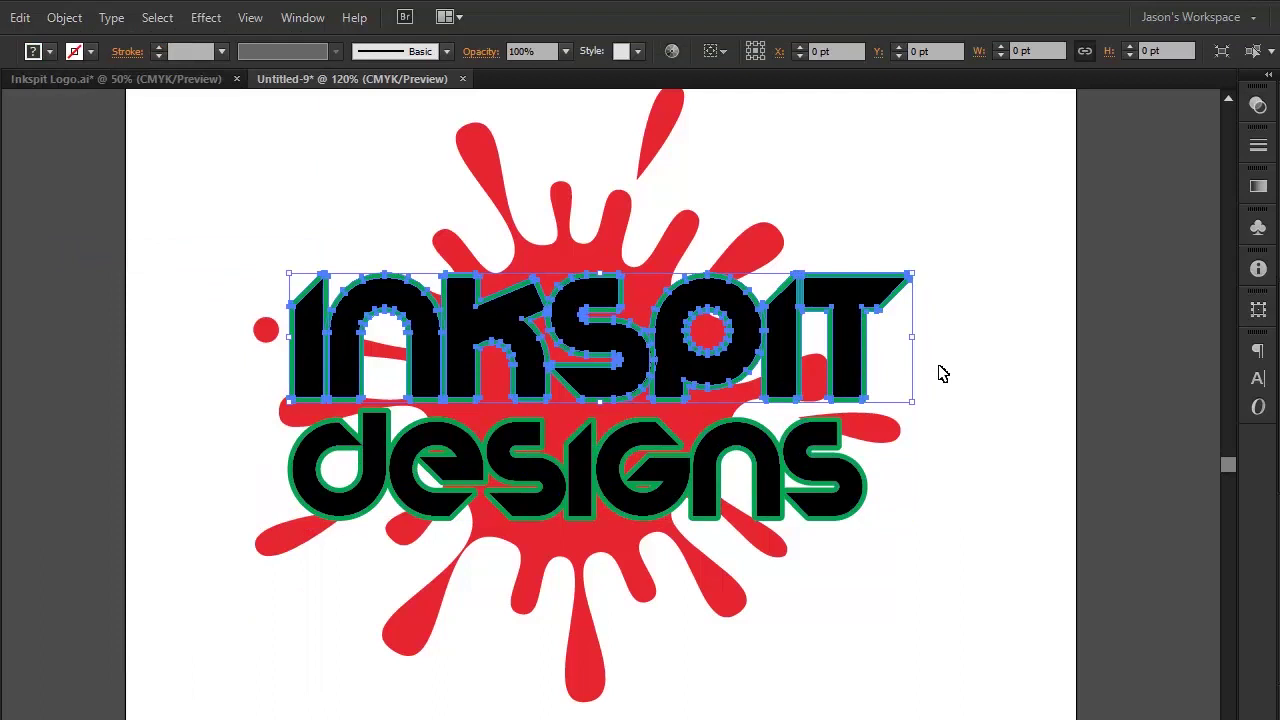
key("a")
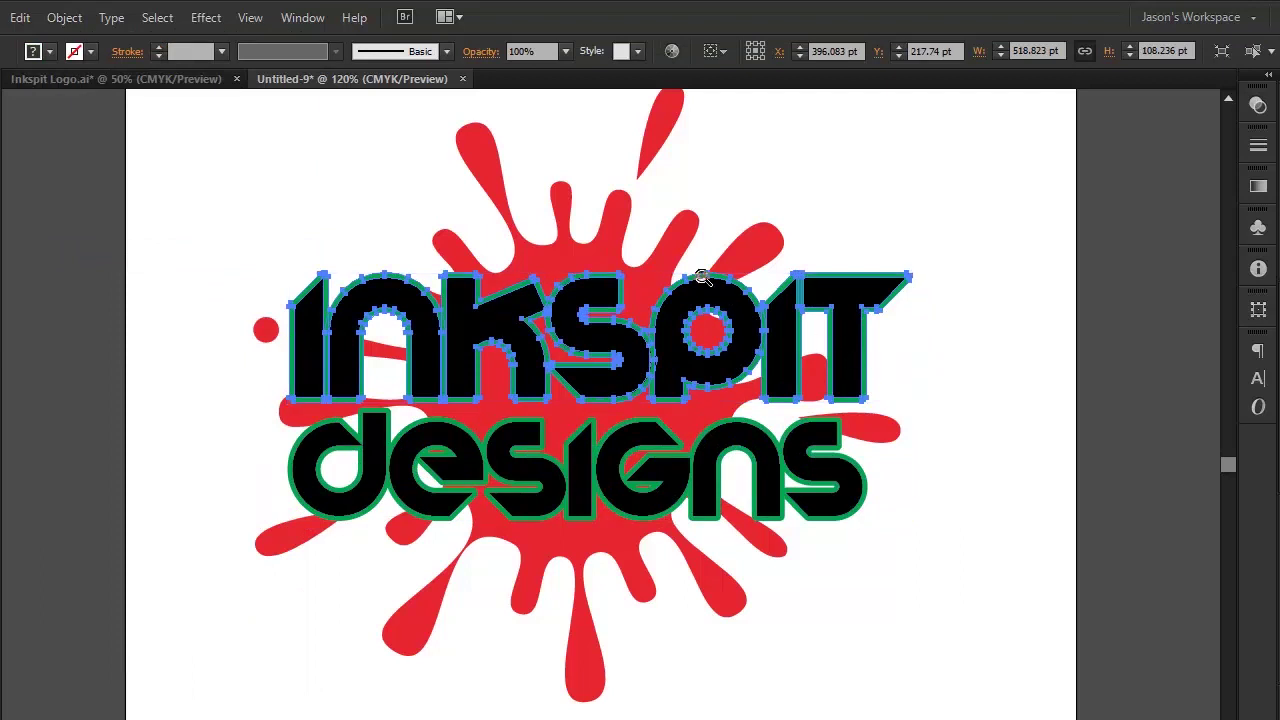
left_click_drag(650, 255, 856, 388)
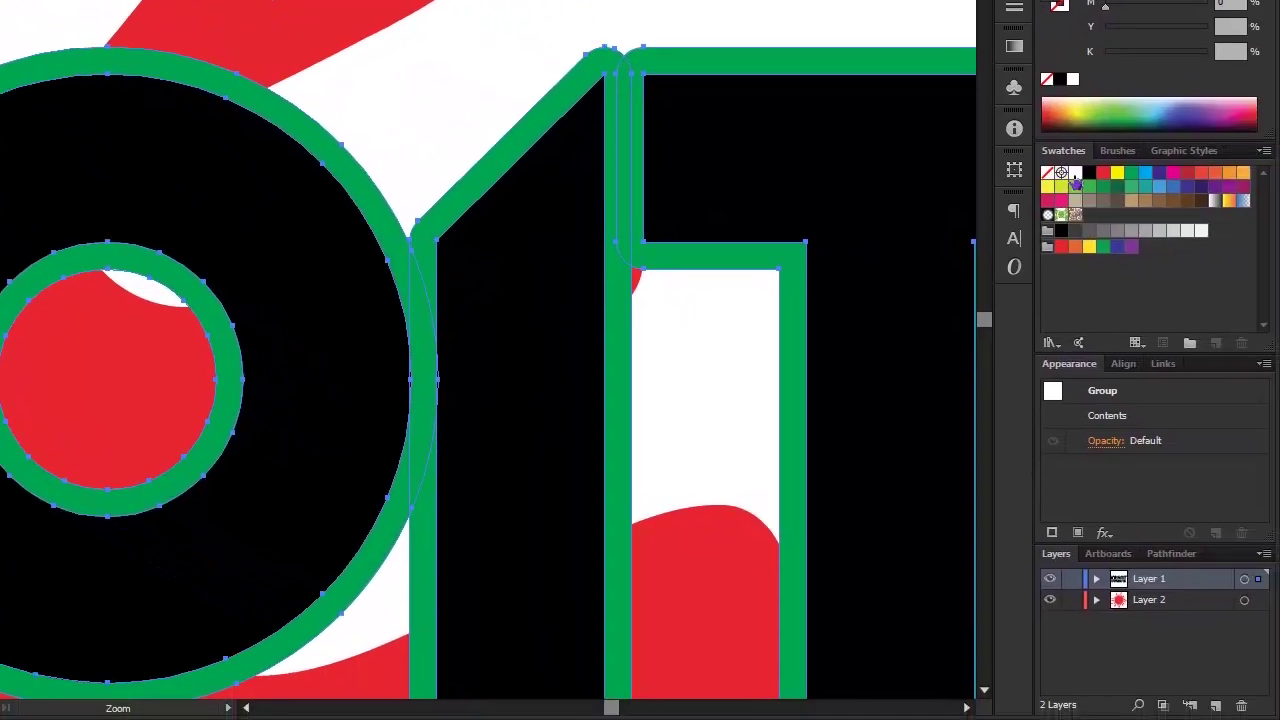
left_click(1075, 175)
key("ctrl+z")
key("v")
- Check the artwork in Outline view, then return to Preview with the whole artboard fitted
left_click(447, 131)
left_click(420, 268)
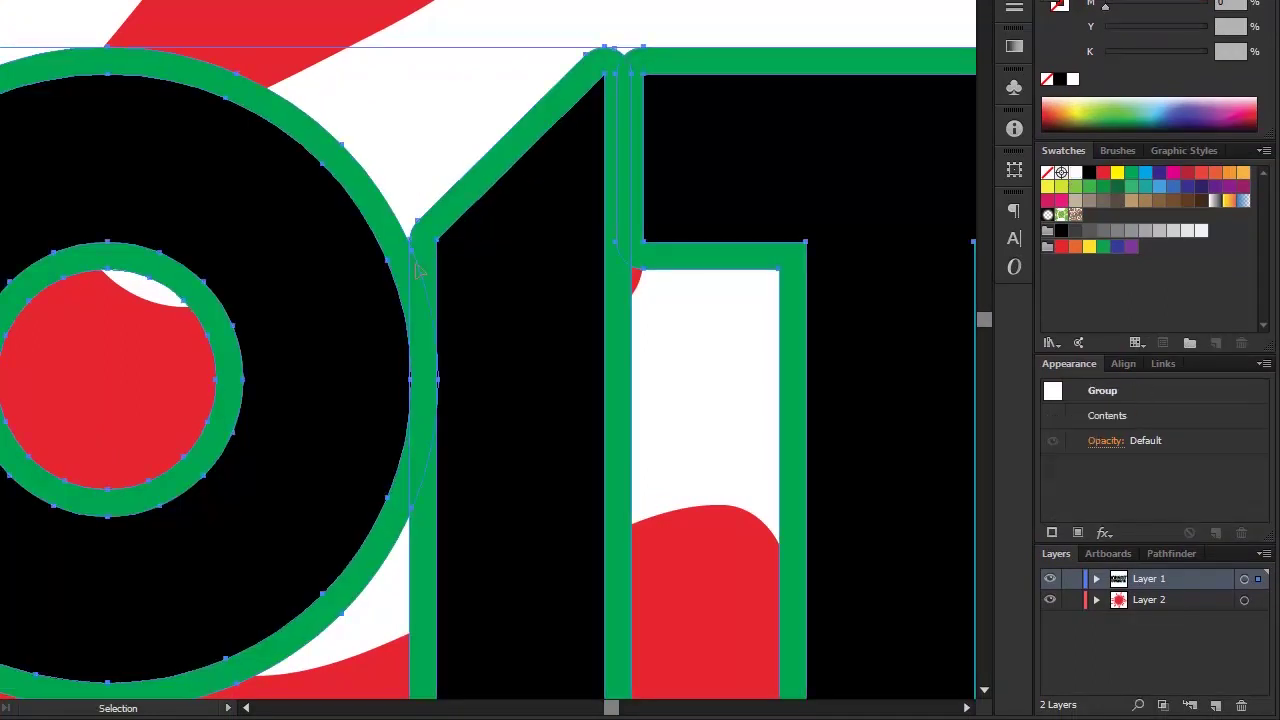
left_click(418, 175)
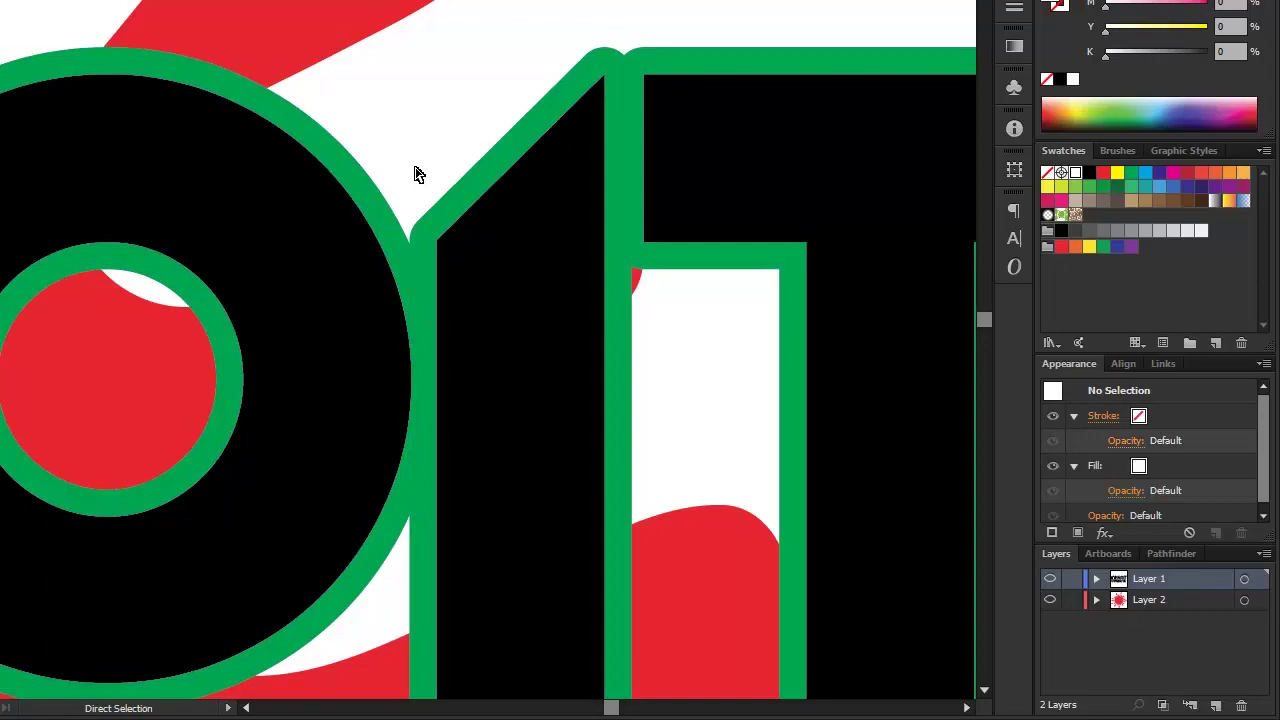
key("ctrl+y")
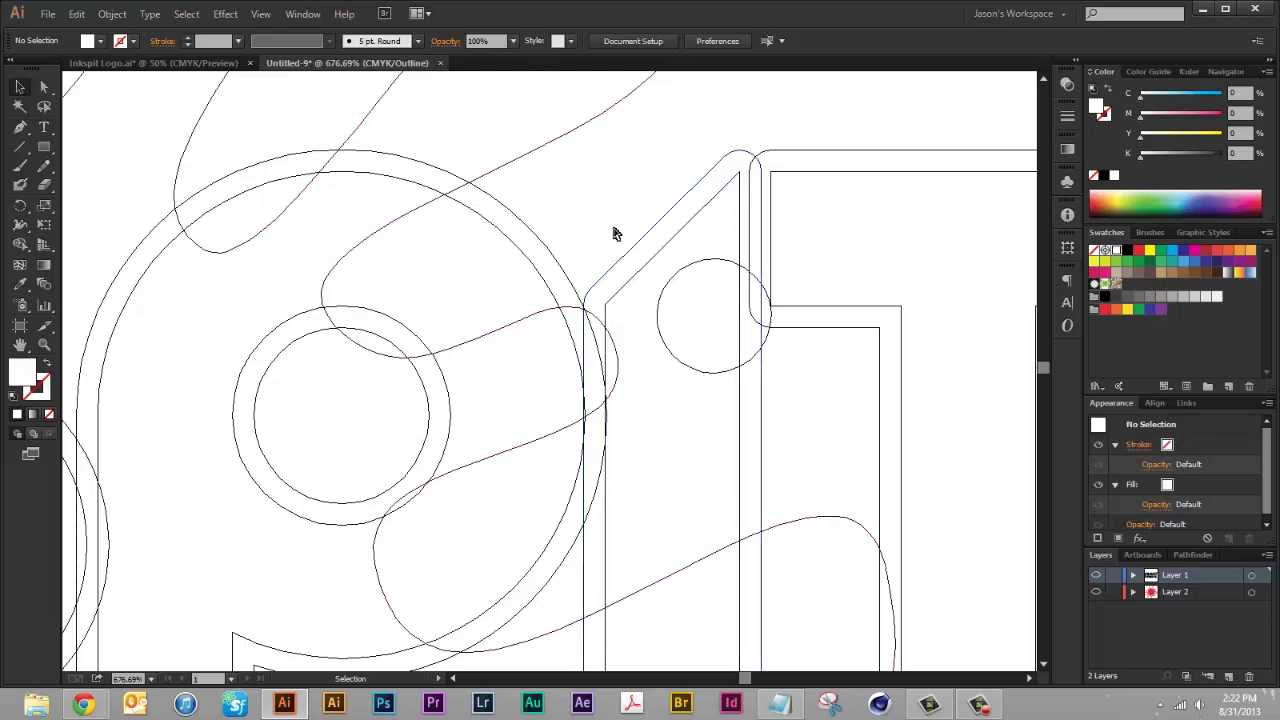
key("ctrl+y")
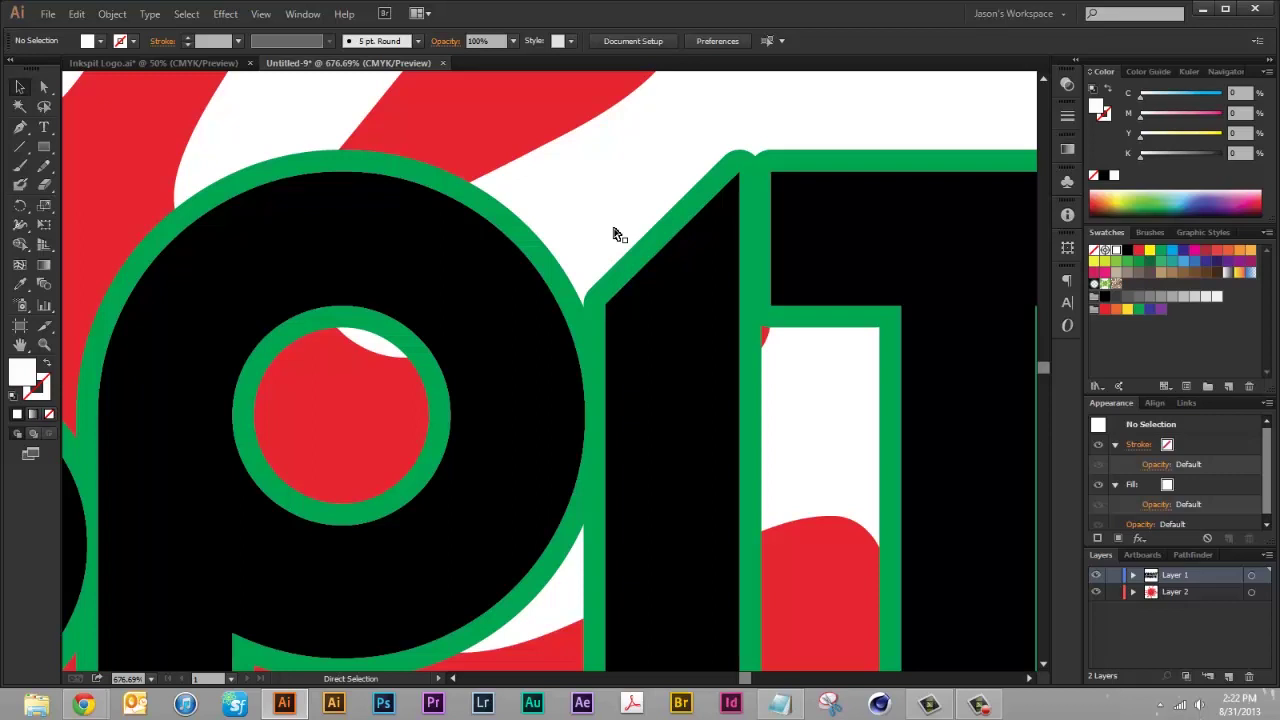
key("ctrl+0")
- Merge the INKSPIT and designs lettering into unified shapes with Pathfinder Merge
left_click(776, 273)
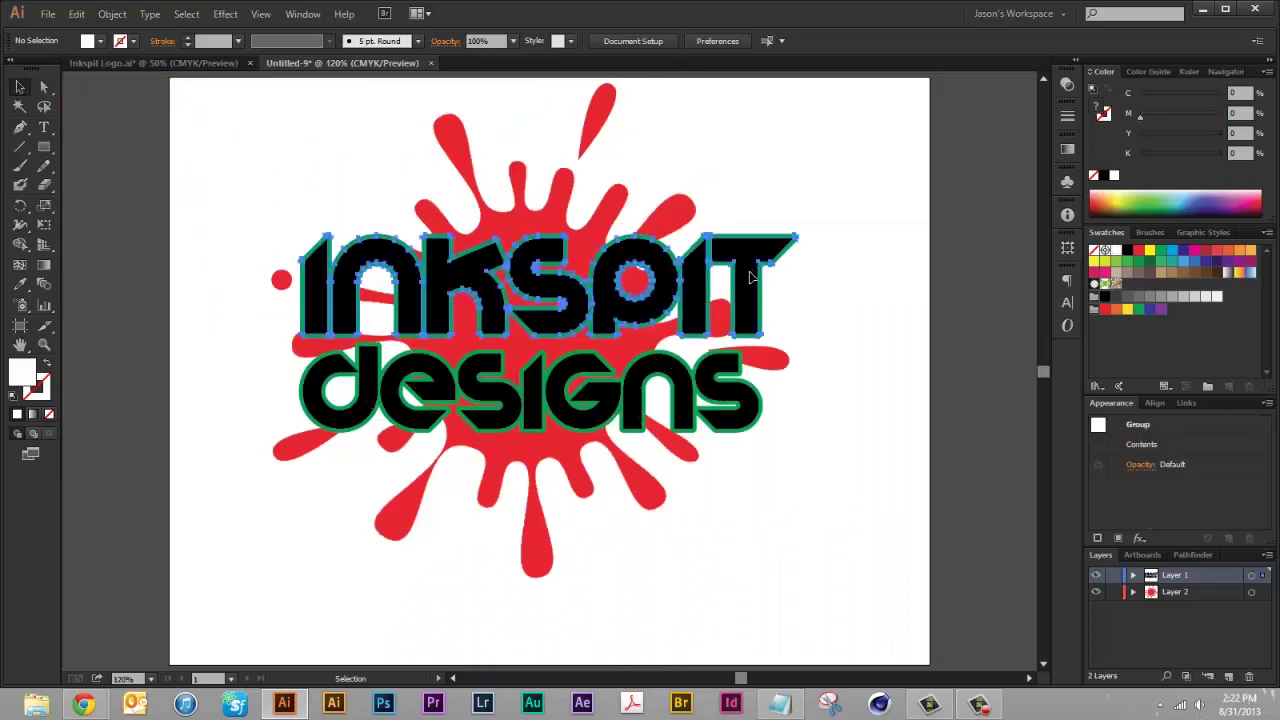
left_click(744, 425, "shift")
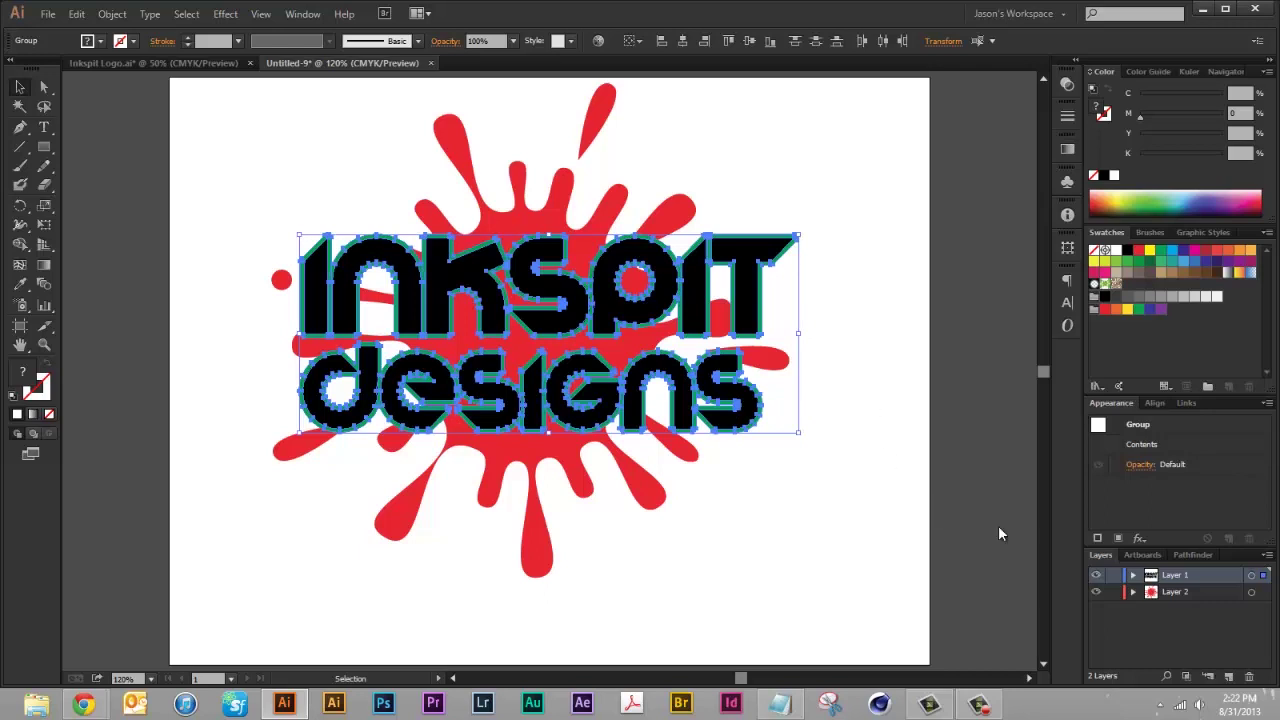
left_click(1193, 555)
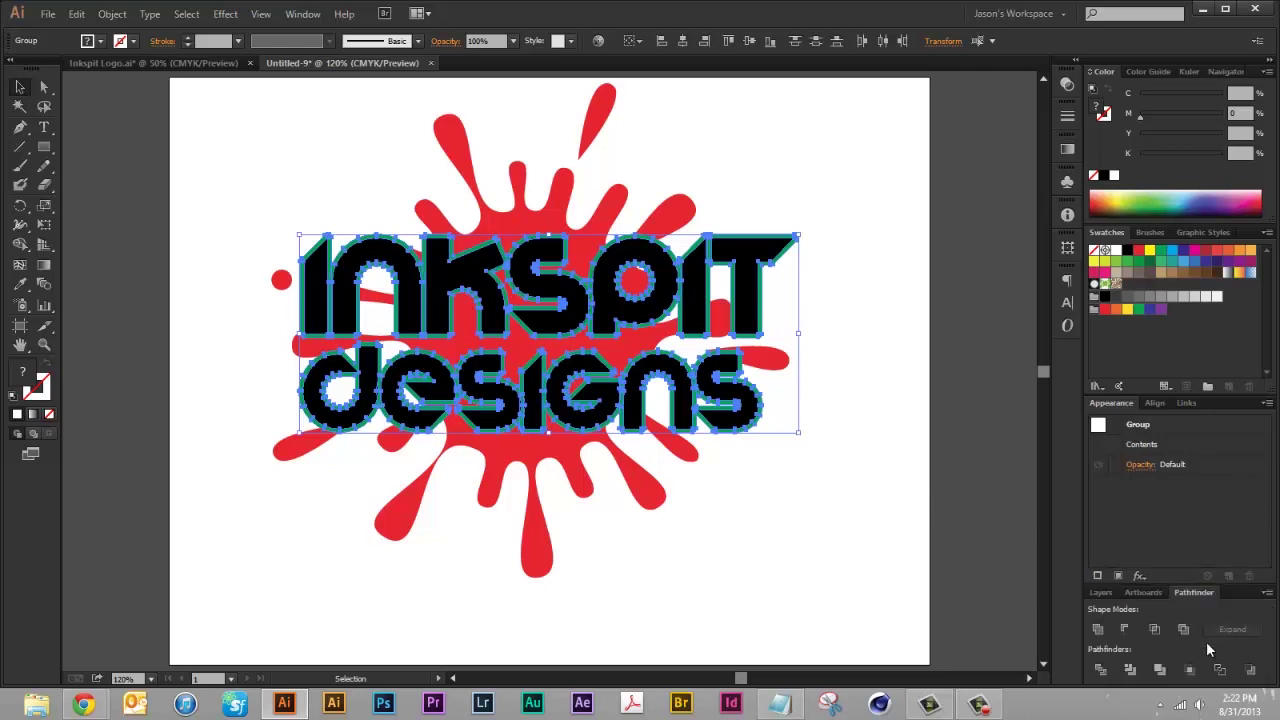
left_click(1160, 670)
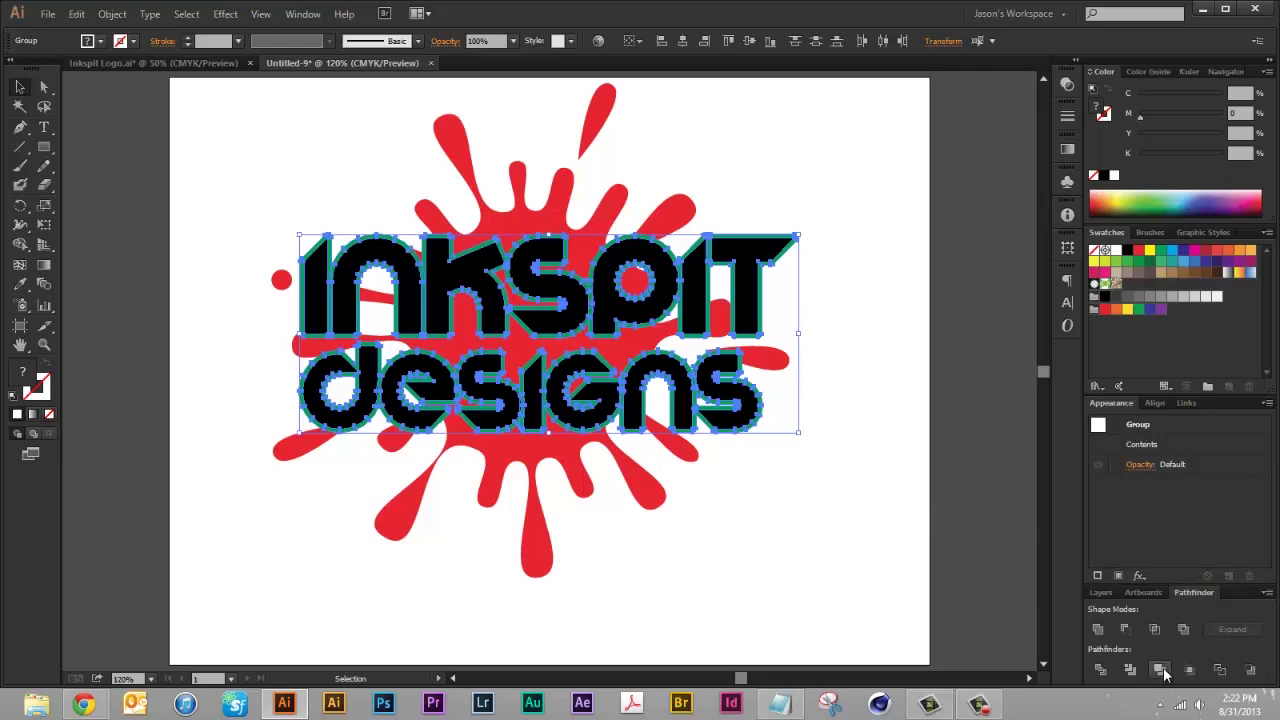
left_click(895, 331)
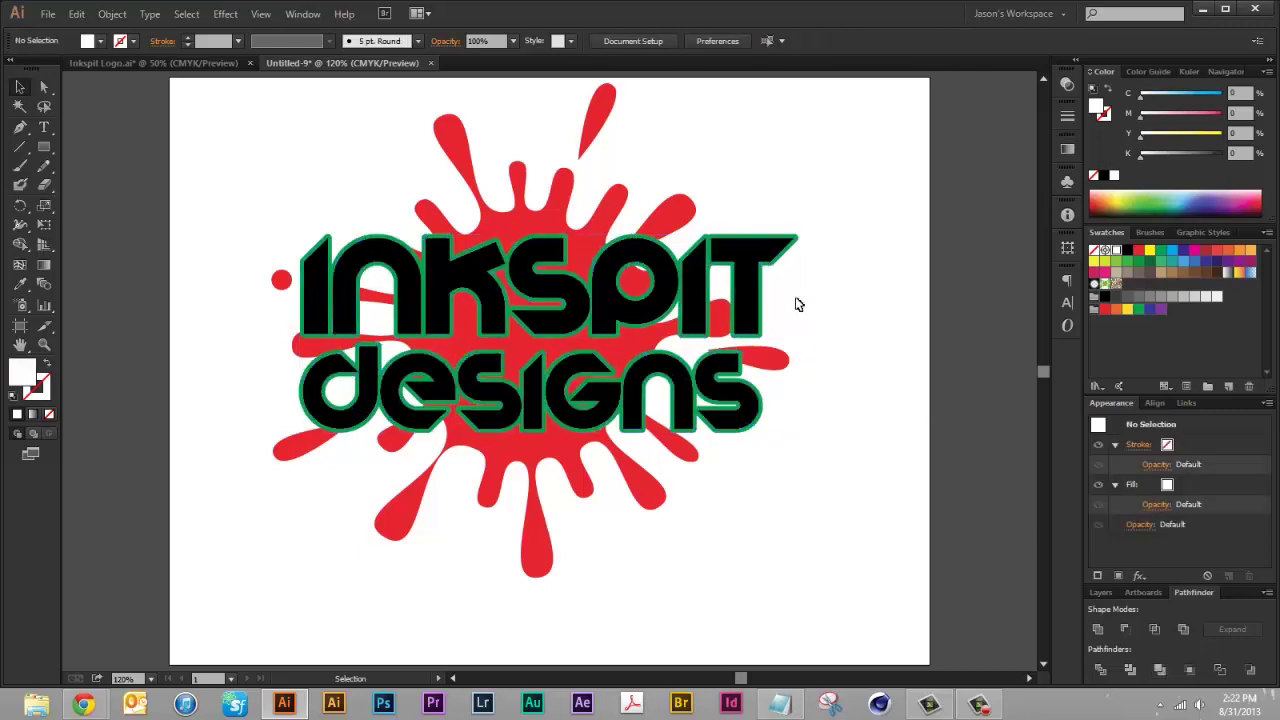
- Inspect the PIT outlines with Layer 2 hidden, then restore Preview and show Layer 2 again
key("z")
left_click_drag(565, 219, 771, 400)
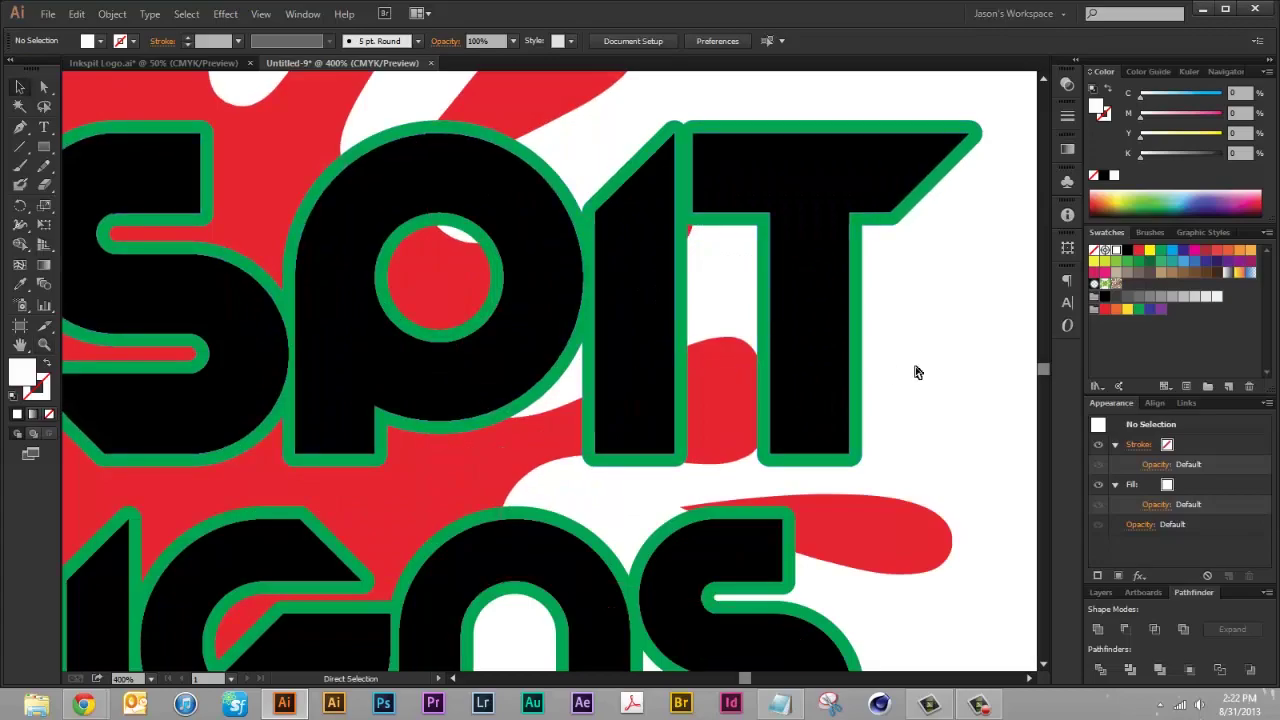
key("ctrl+y")
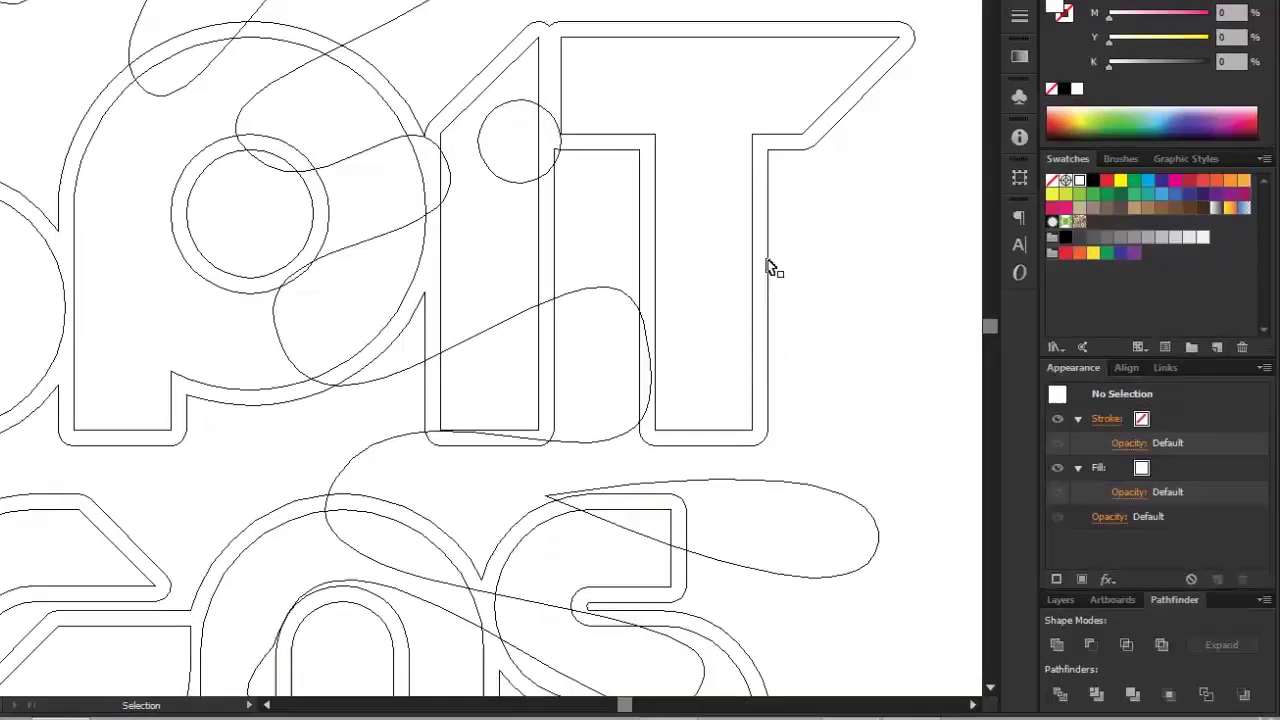
left_click(1050, 602)
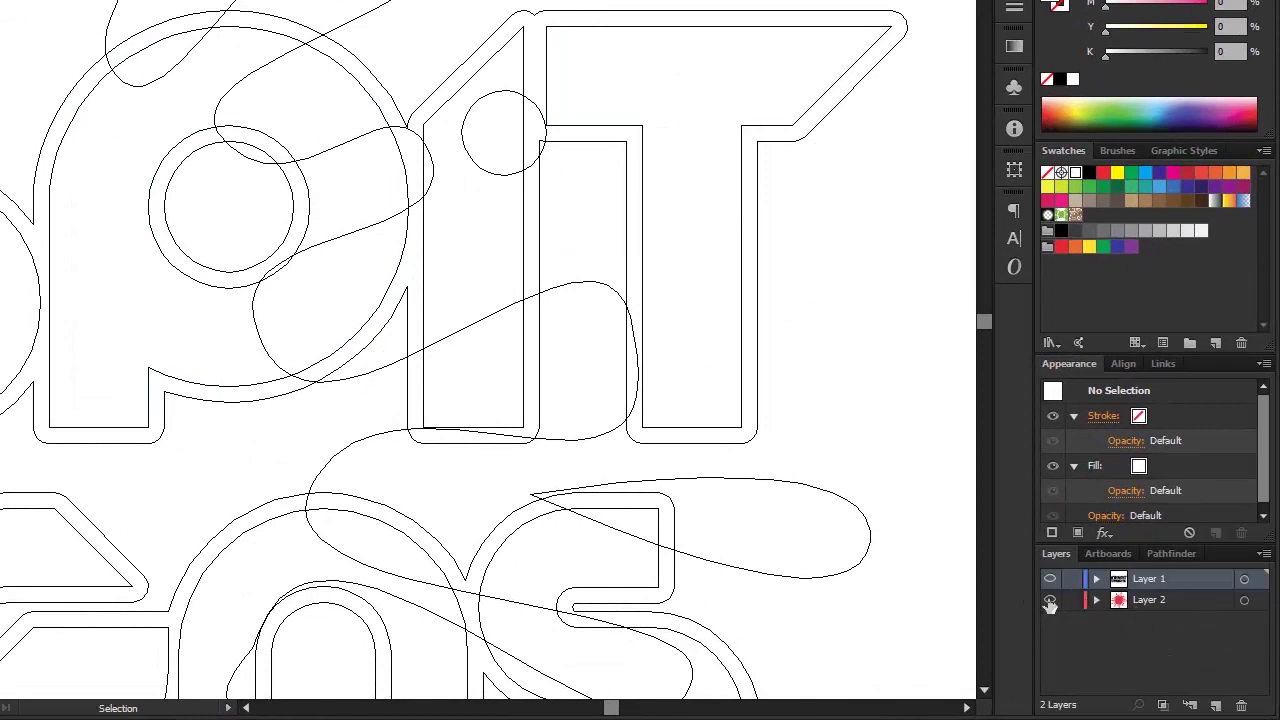
left_click(1050, 601)
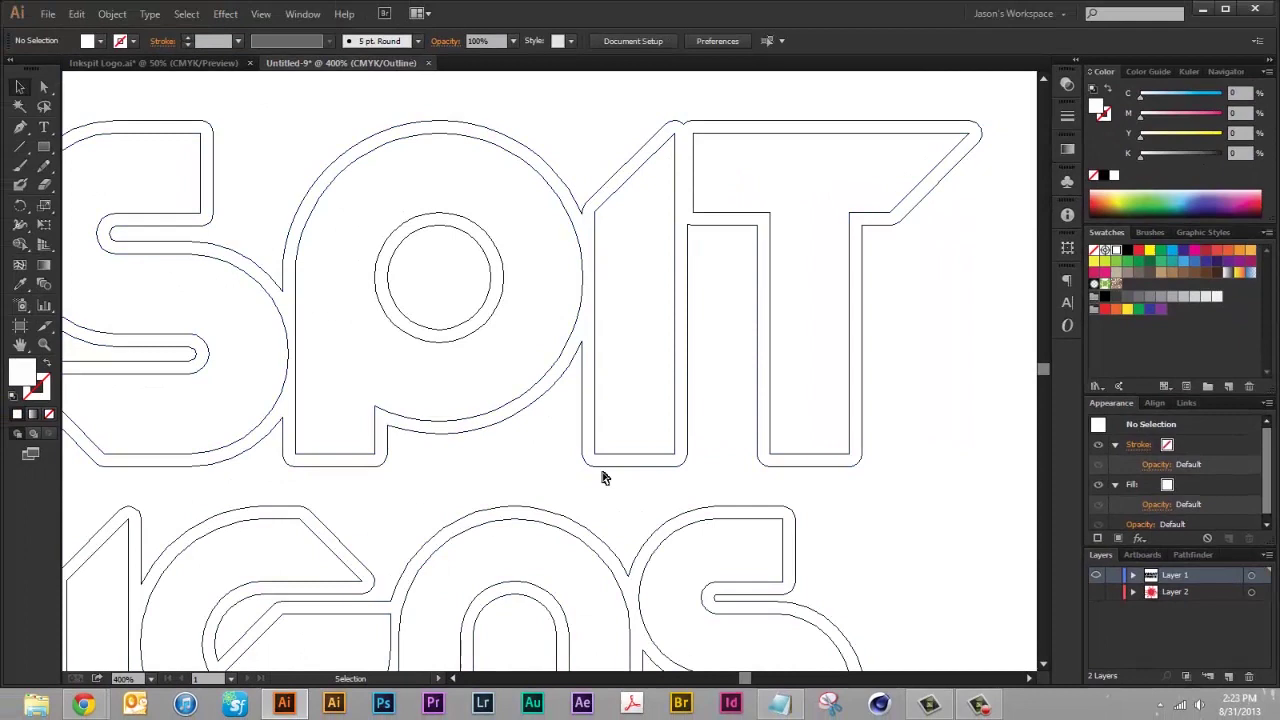
key("ctrl+y")
key("ctrl+0")
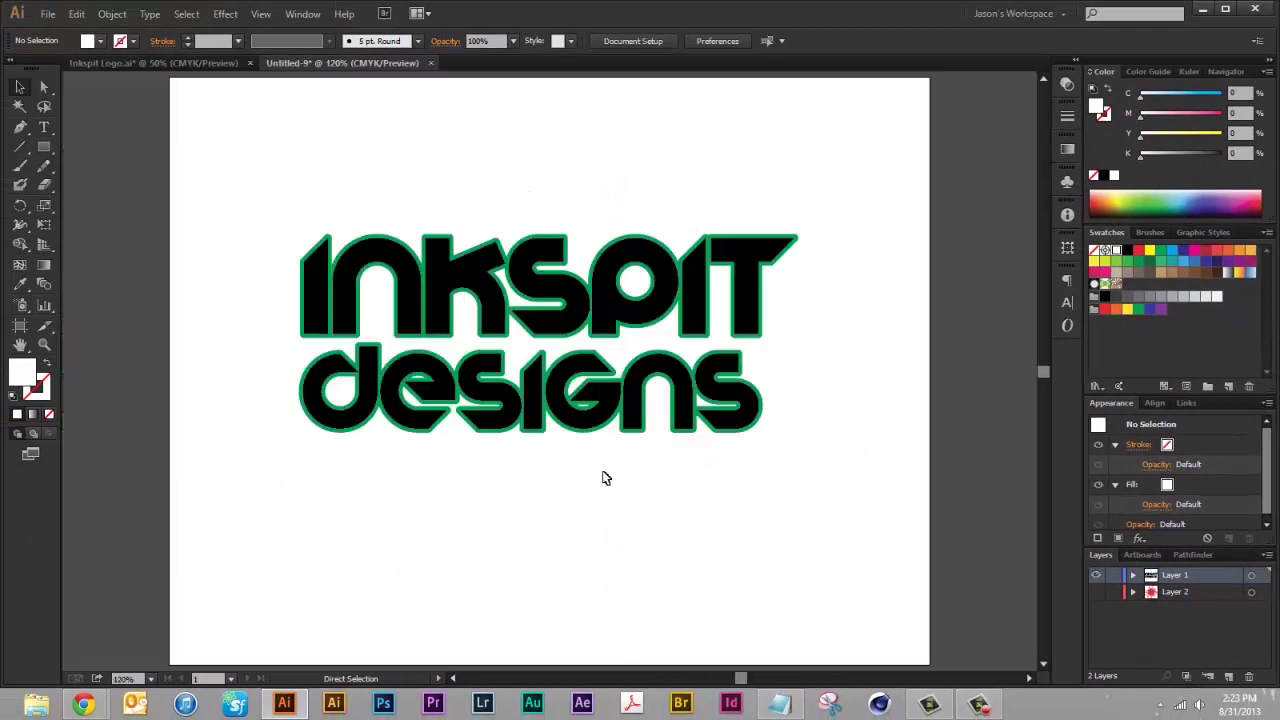
key("v")
left_click(1097, 592)
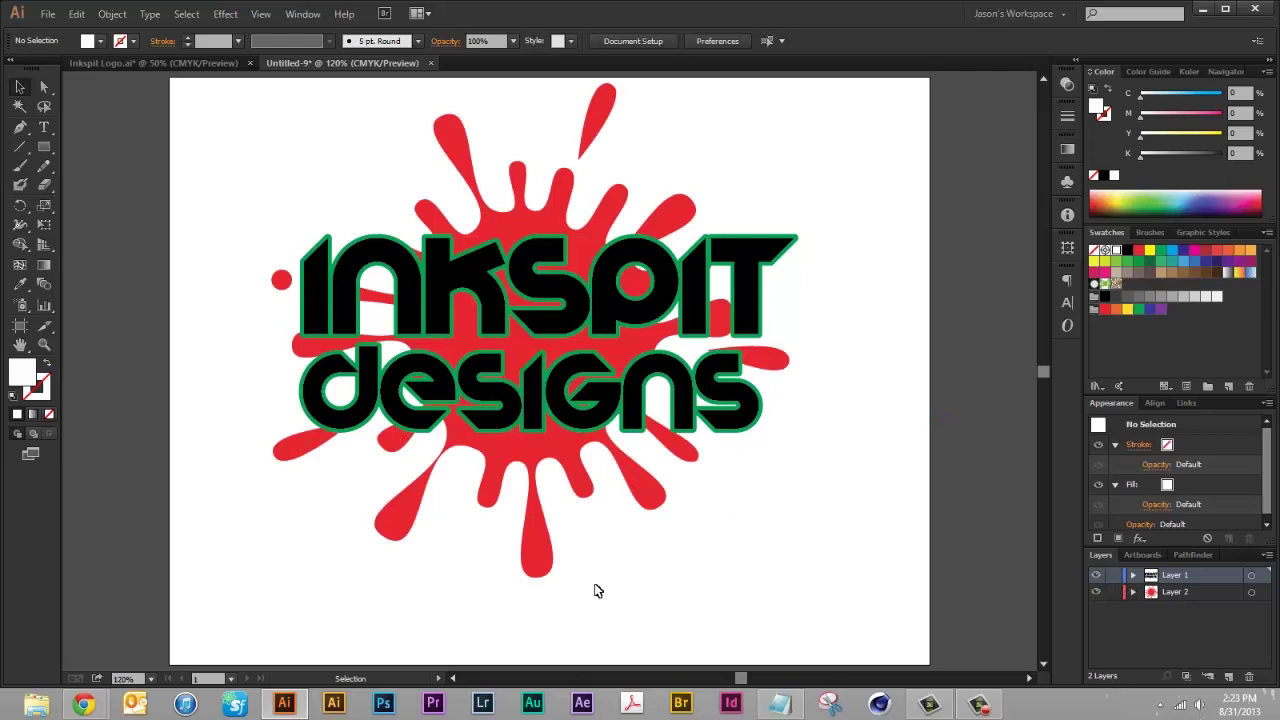
- Centre the lettering horizontally on the splat and check the result in Outline view
left_click_drag(594, 591, 457, 214)
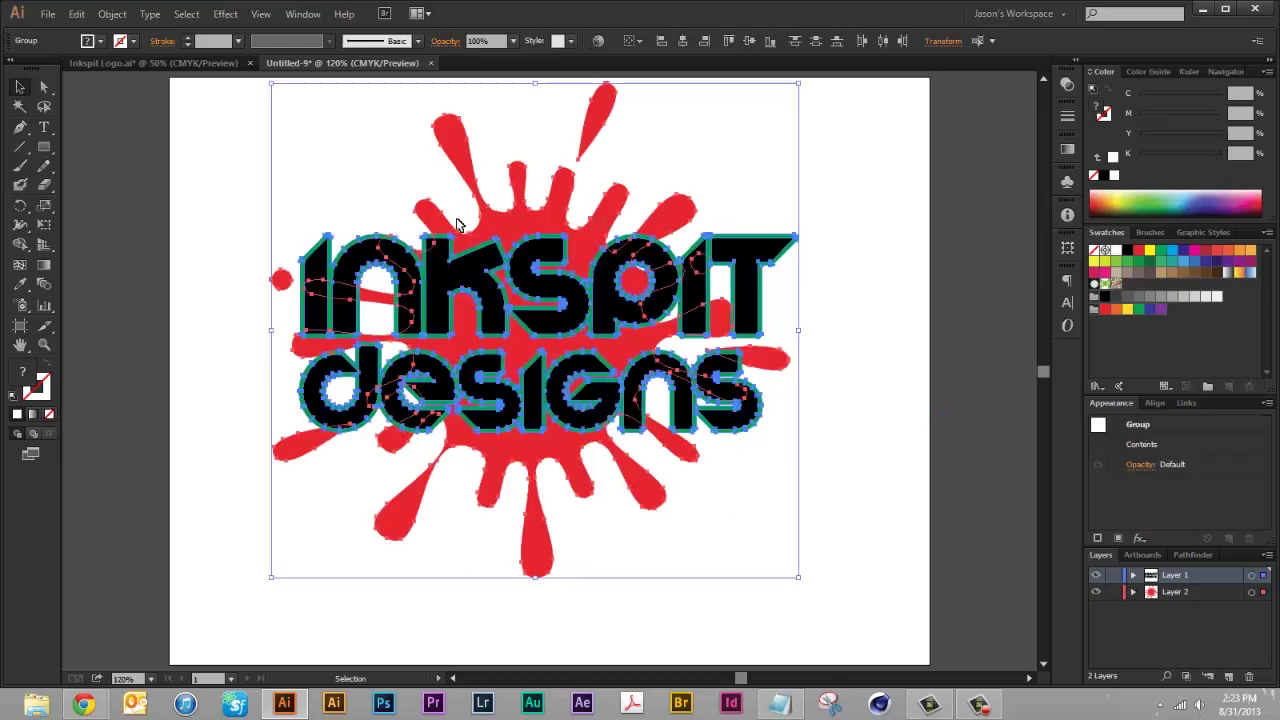
left_click(1154, 403)
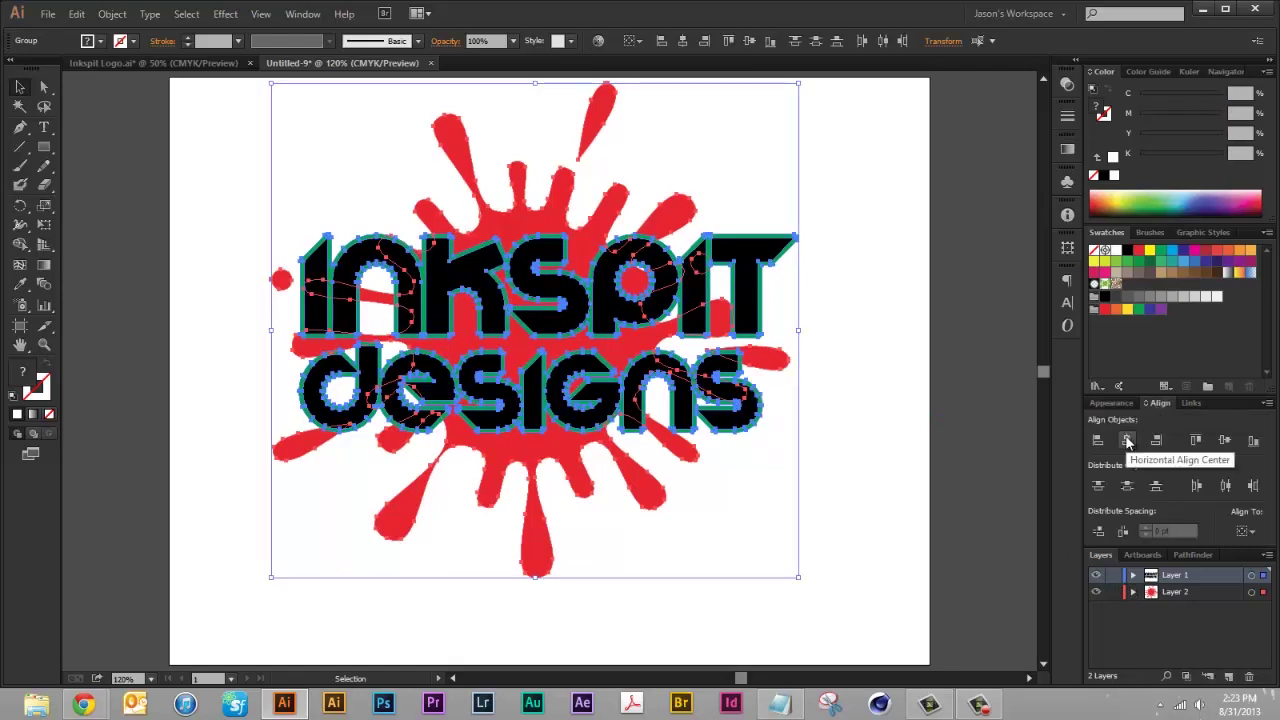
left_click(1127, 441)
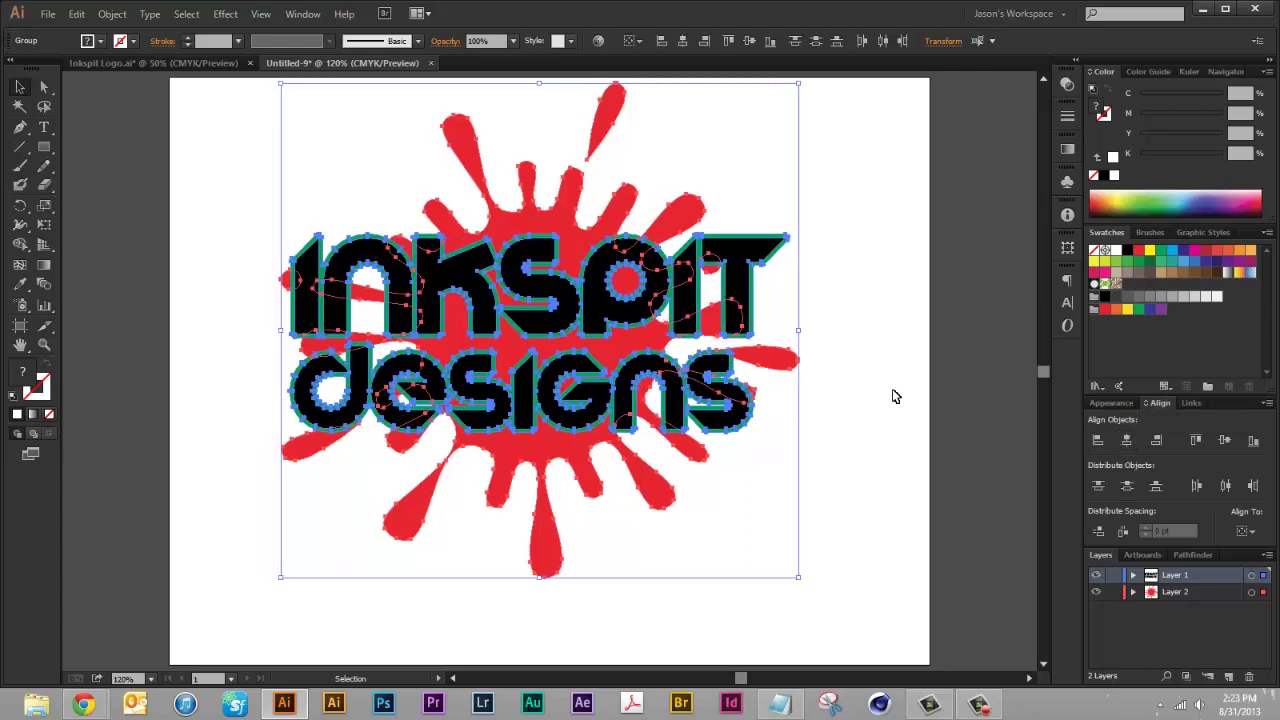
left_click(877, 390)
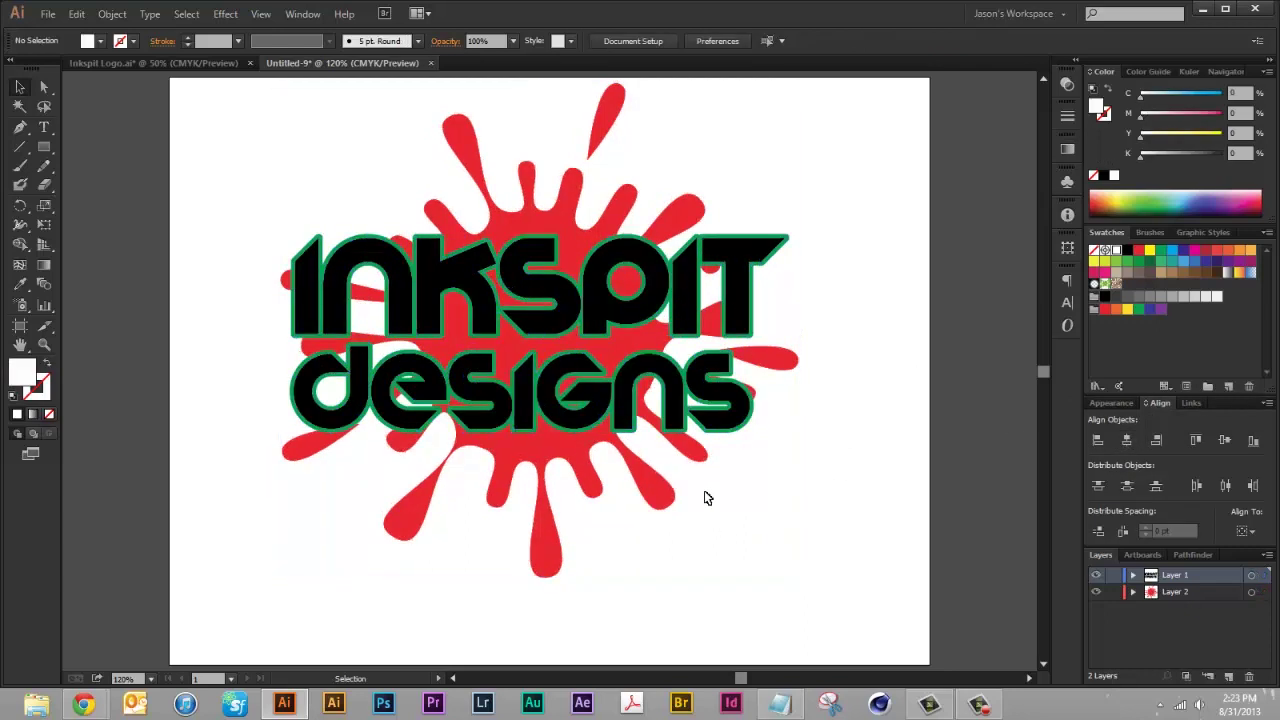
left_click_drag(724, 524, 378, 192)
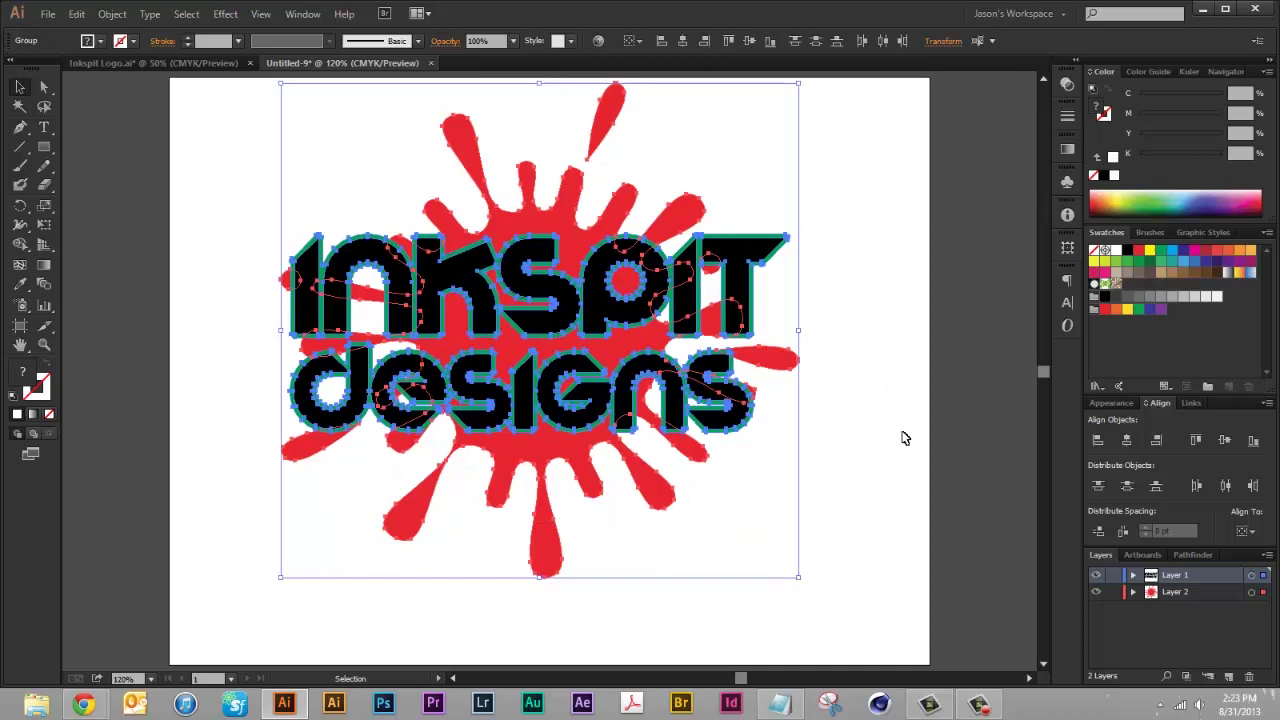
key("ctrl+y")
left_click(838, 398)
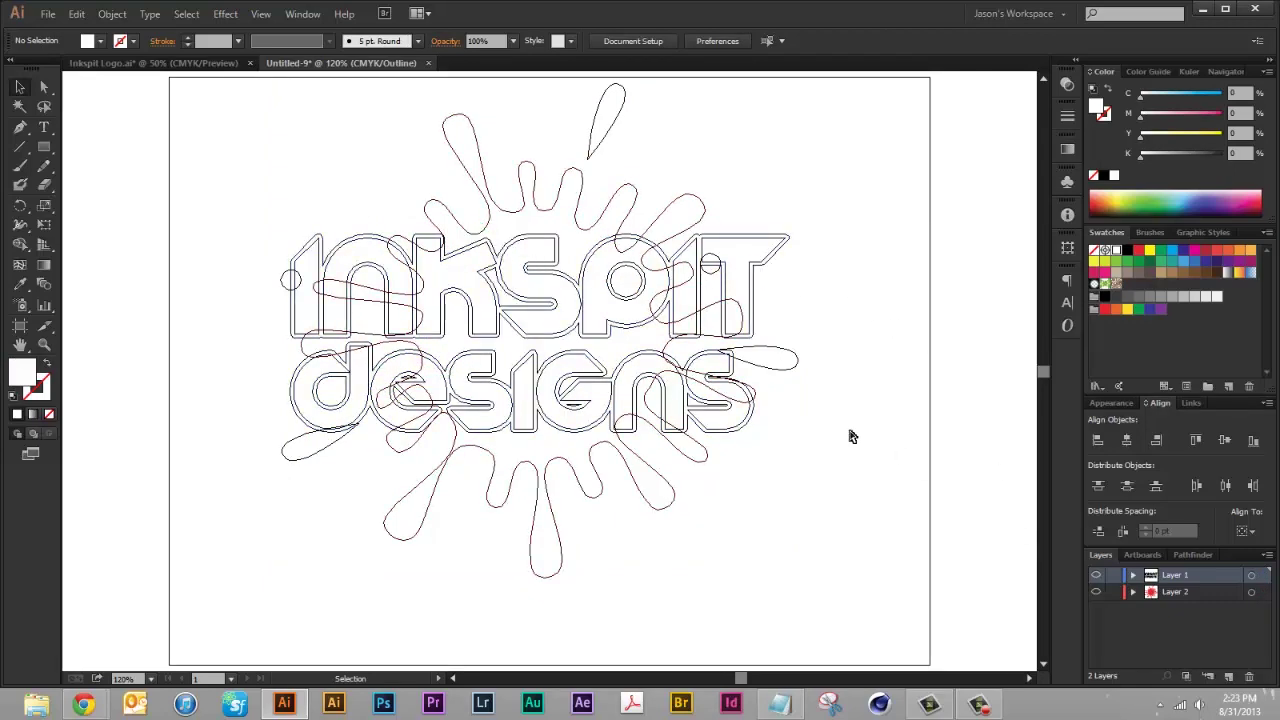
key("ctrl+y")
- Merge the whole logo with Pathfinder Merge and verify the merged shapes in Outline view
left_click_drag(822, 462, 460, 154)
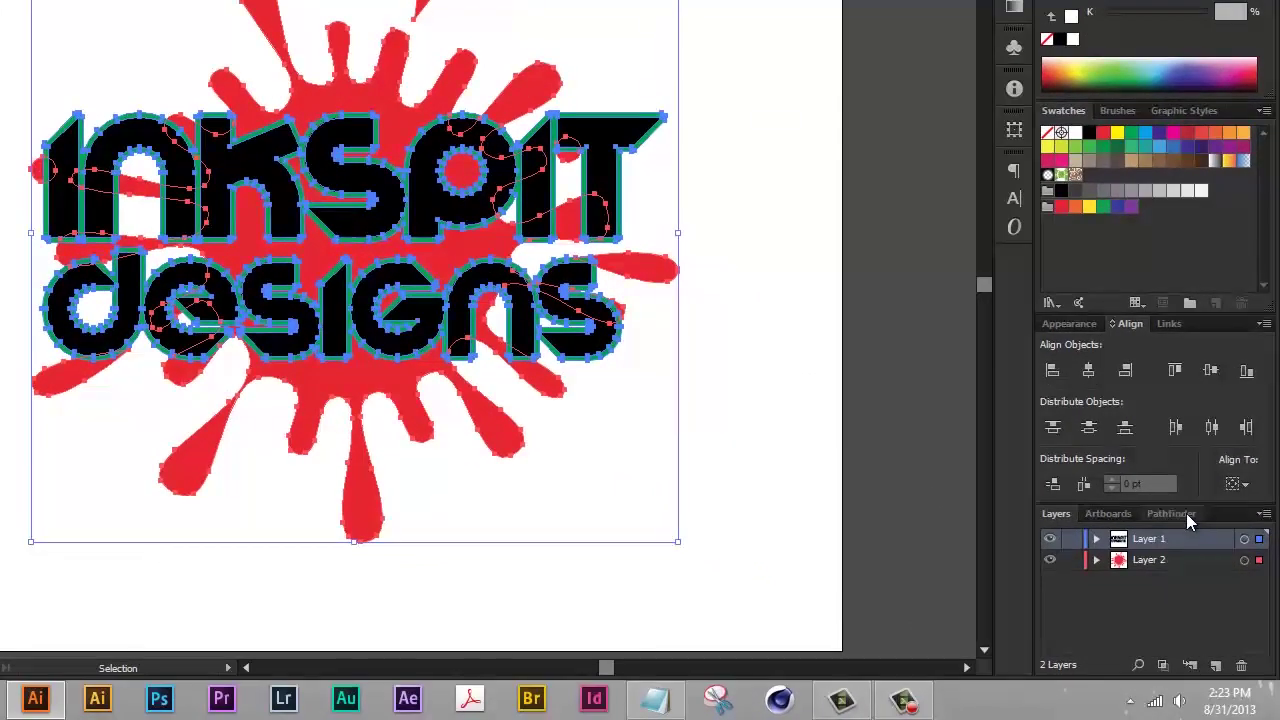
left_click(1193, 555)
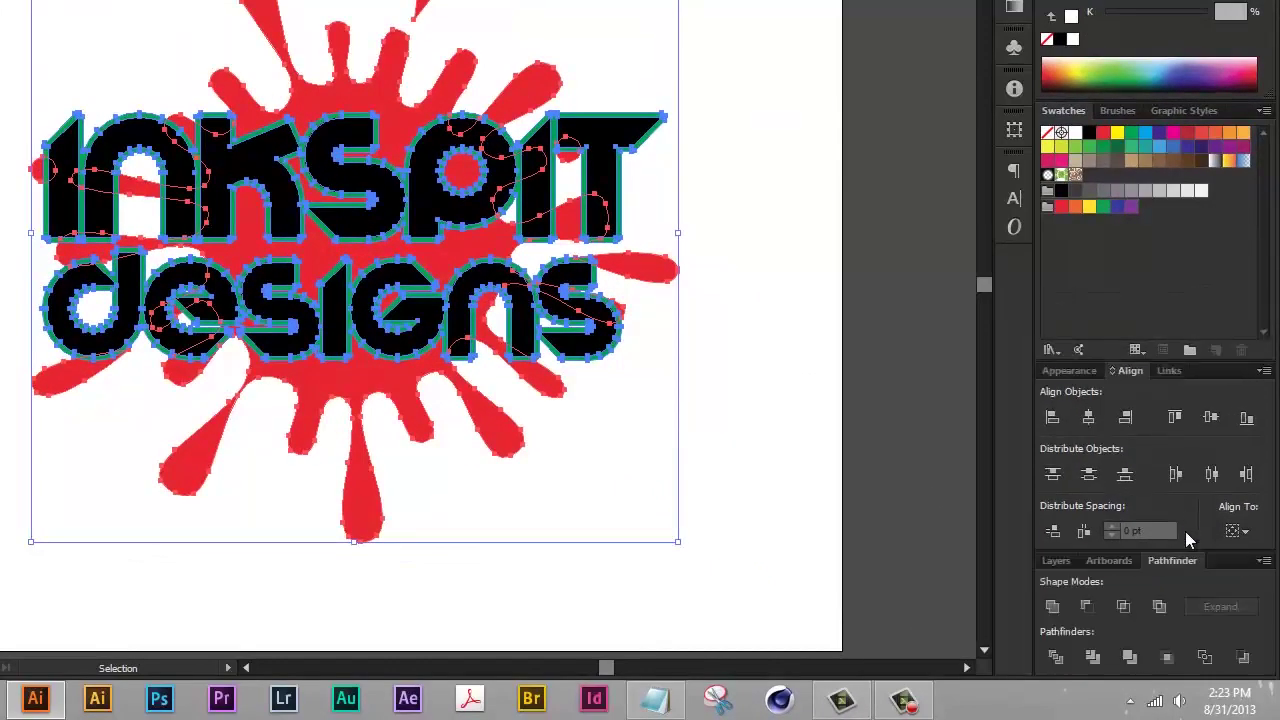
left_click(1130, 658)
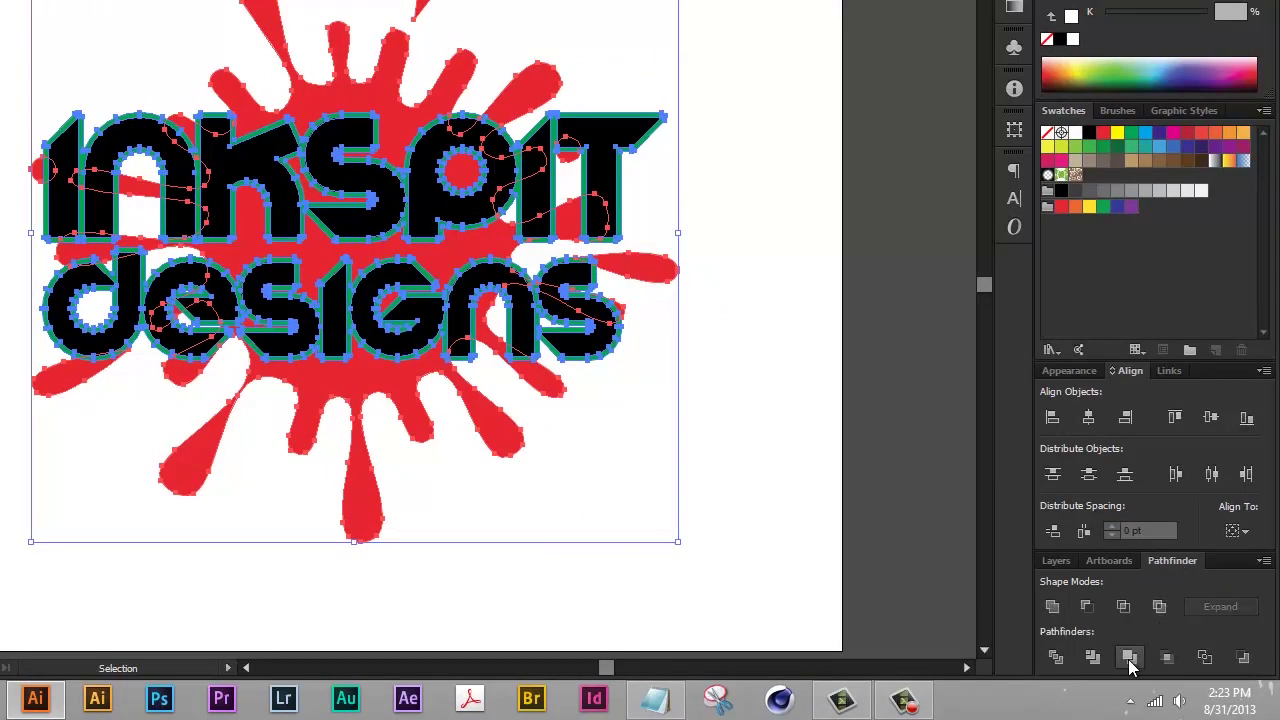
left_click(783, 280)
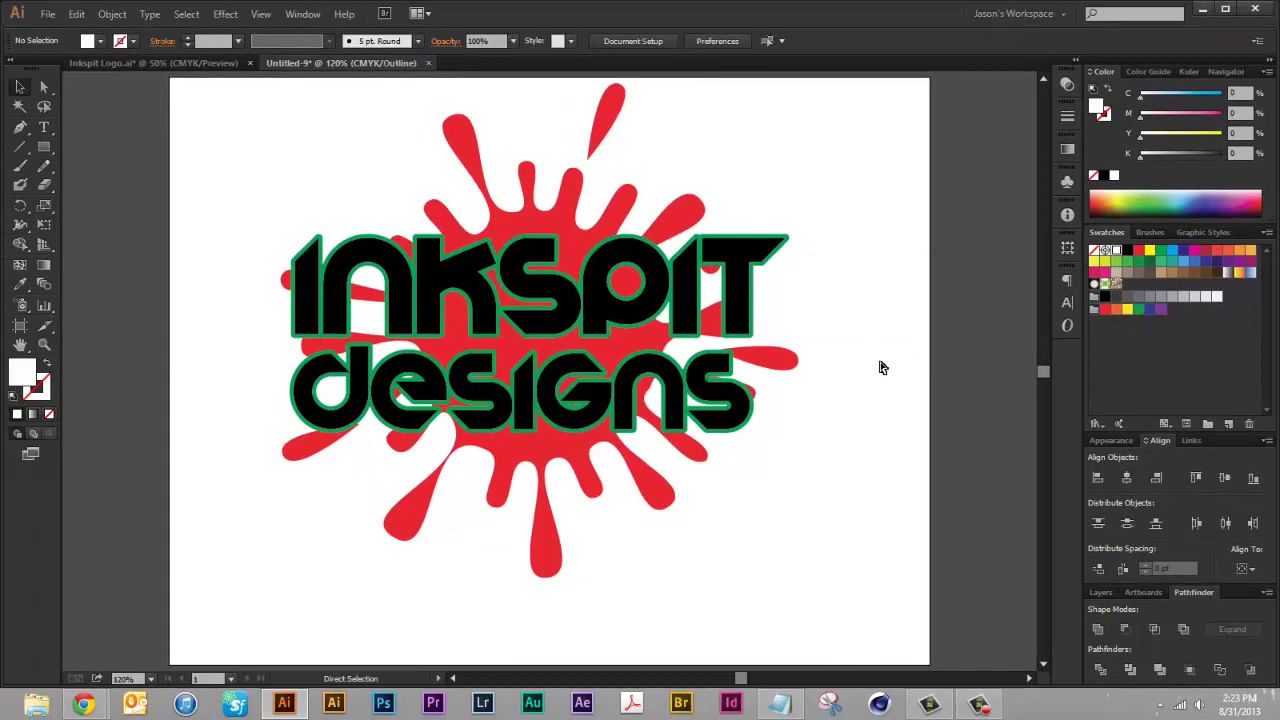
key("ctrl+y")
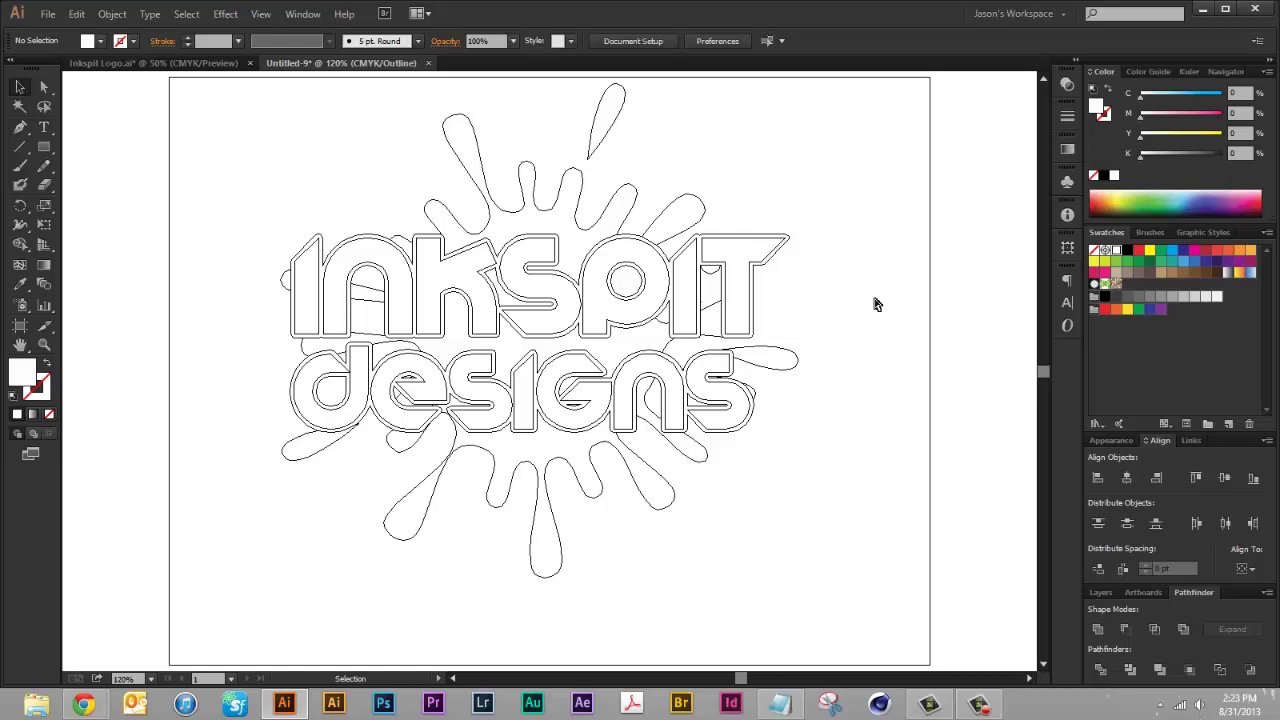
key("ctrl+y")
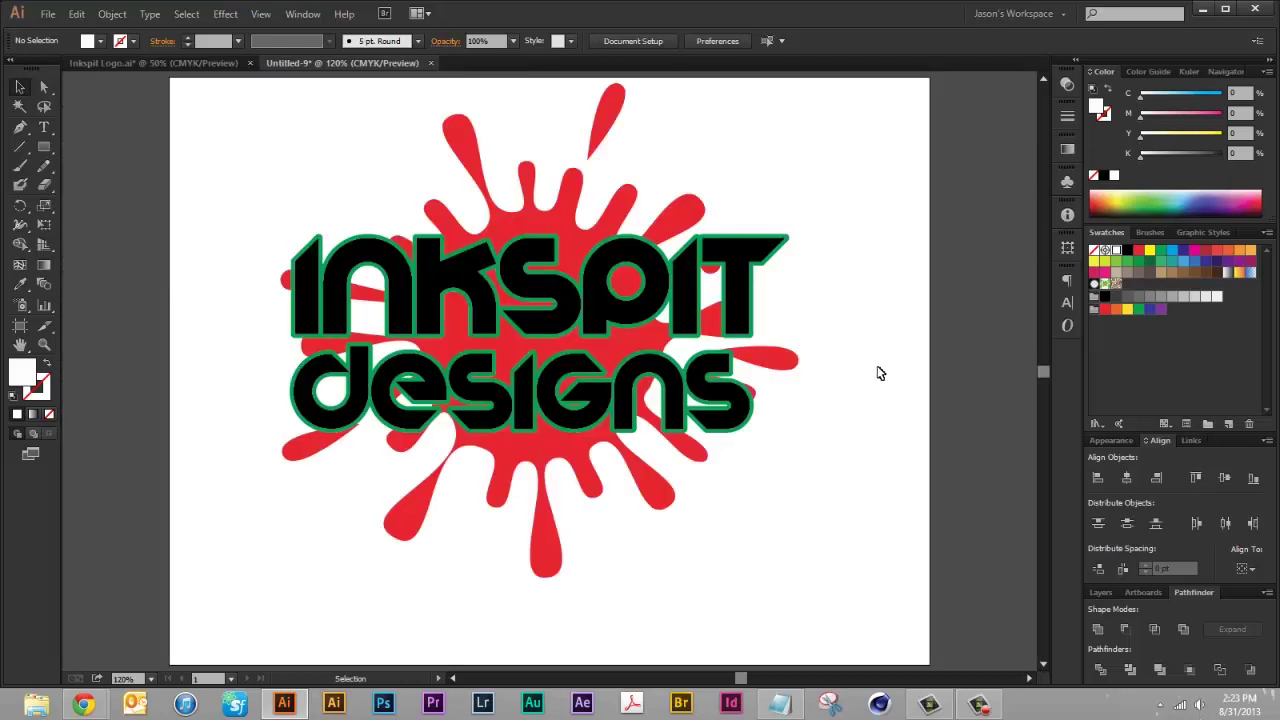
- Select every shape sharing the T's fill colour, then deselect and zoom out to 150%
key("z")
left_click_drag(233, 185, 836, 472)
key("a")
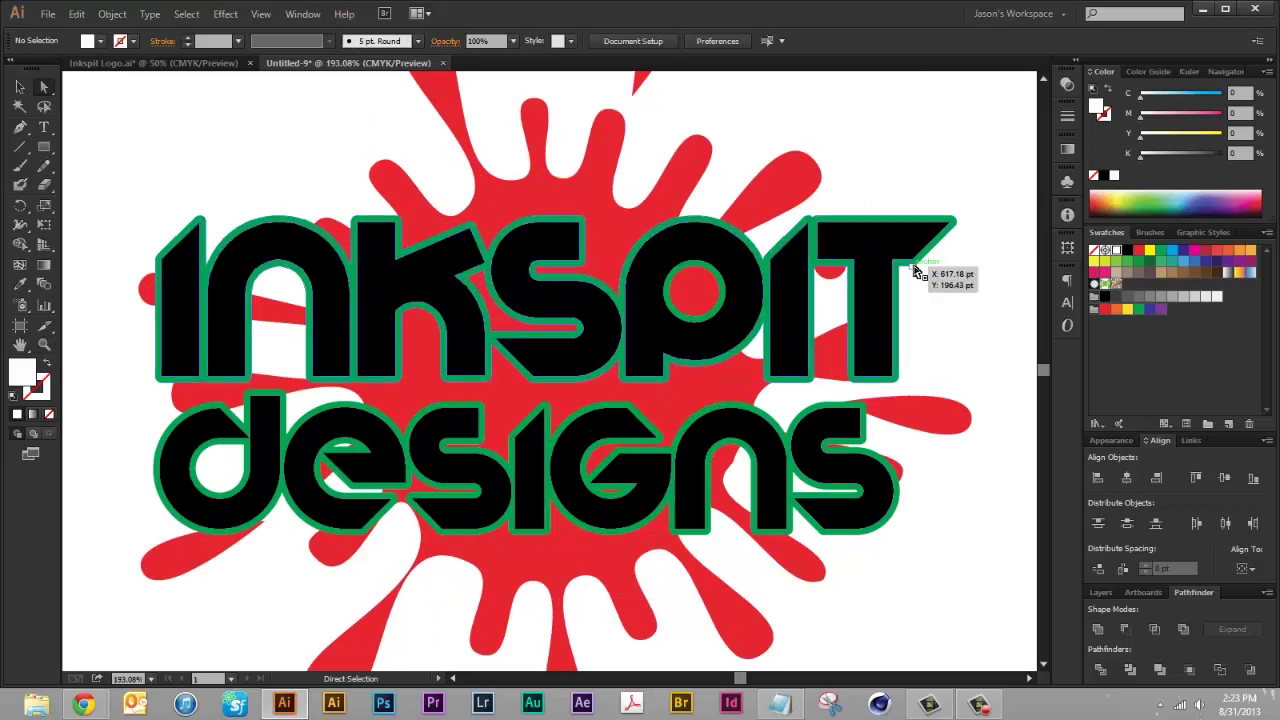
left_click(914, 268)
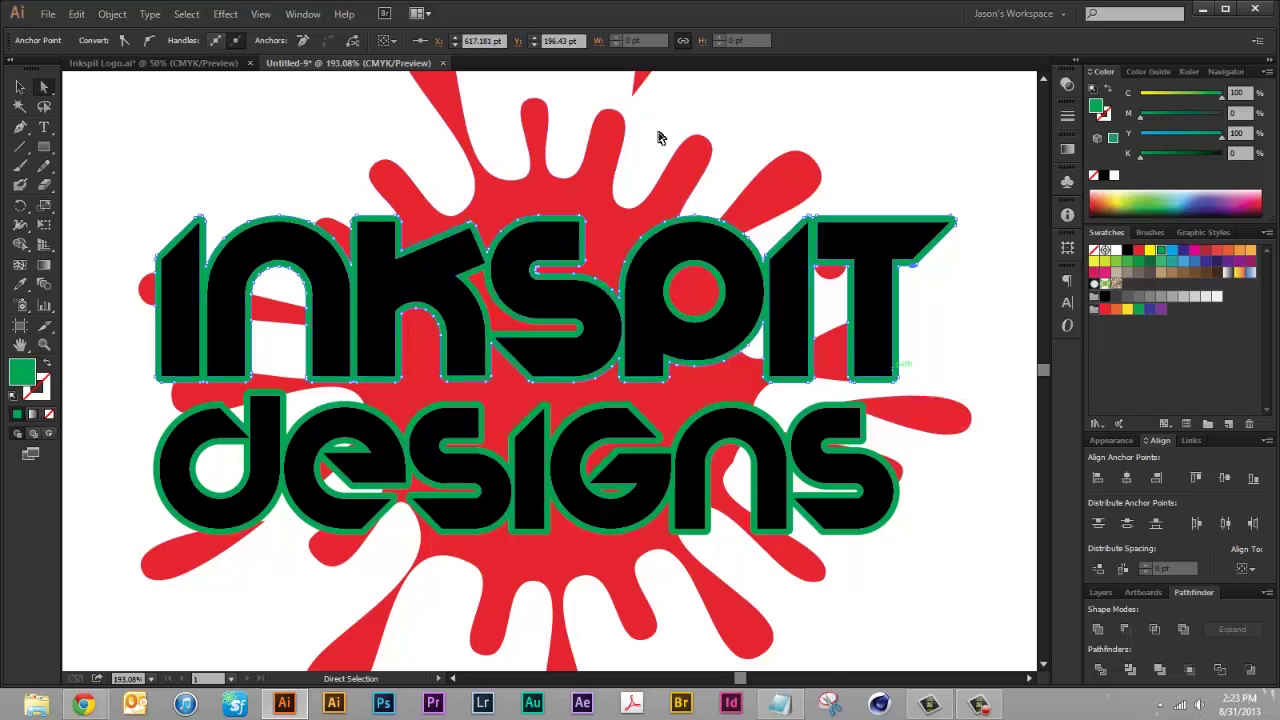
left_click(200, 15)
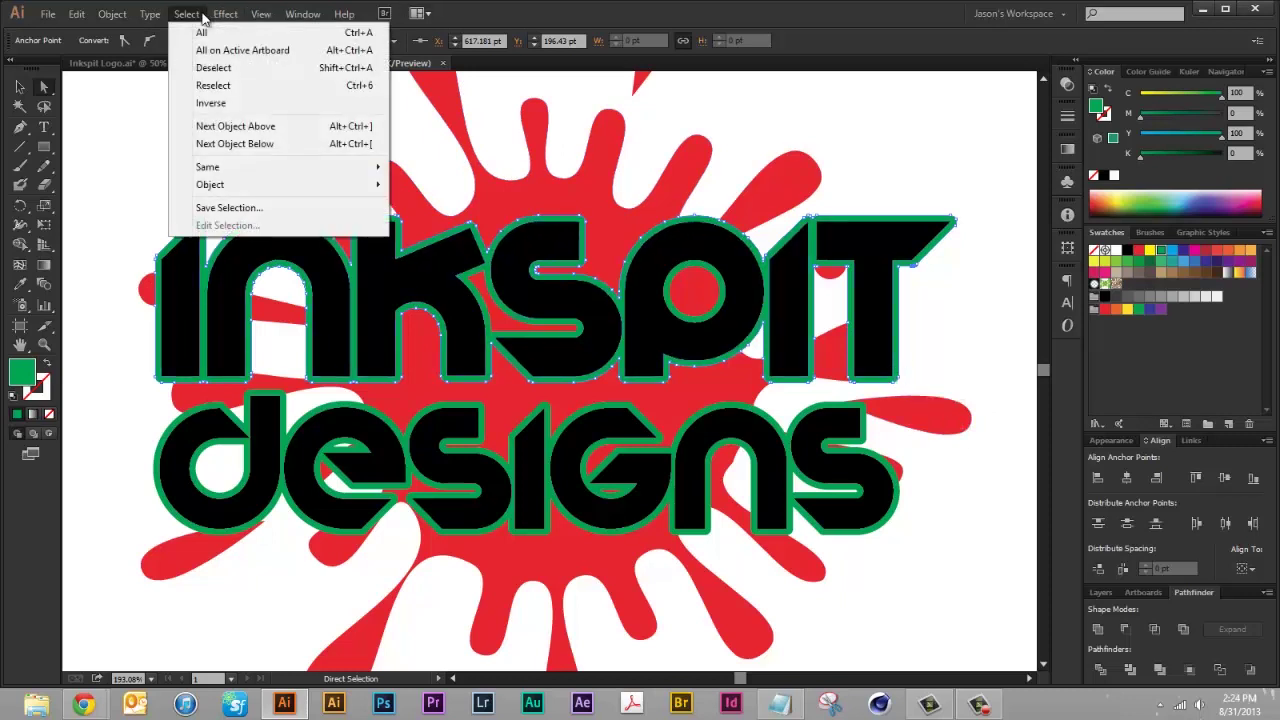
mouse_move(250, 167)
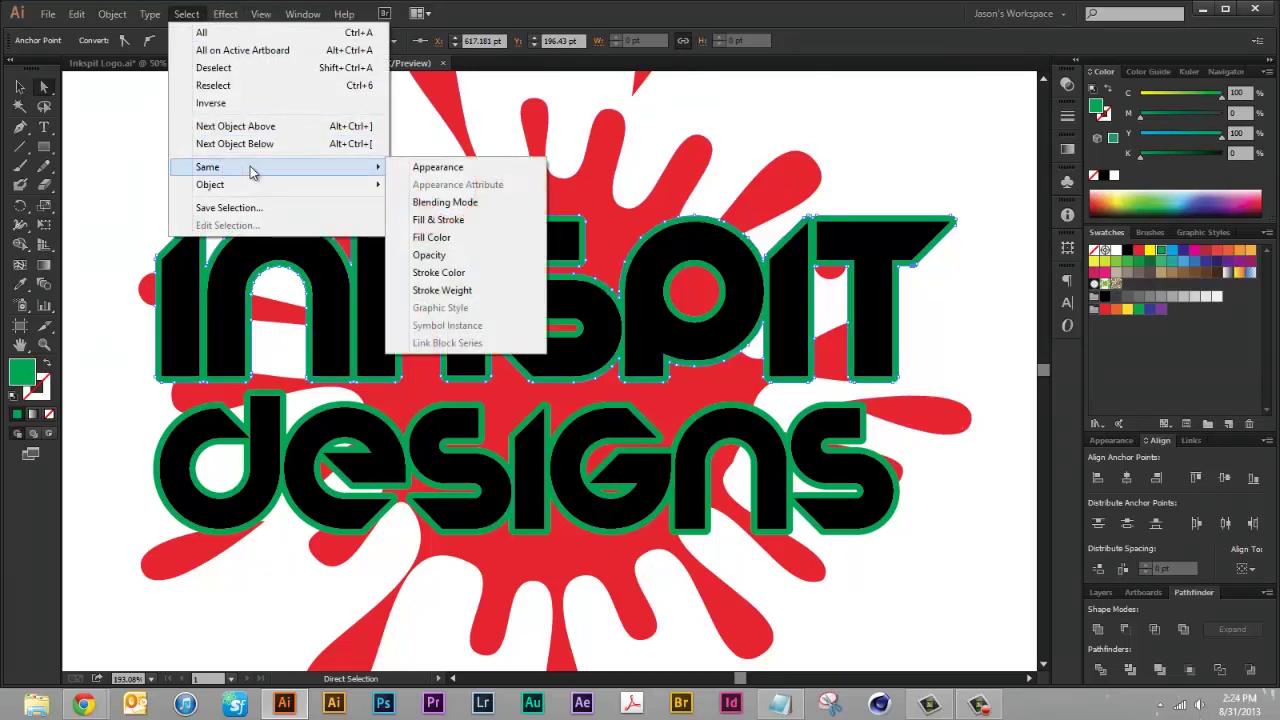
left_click(440, 238)
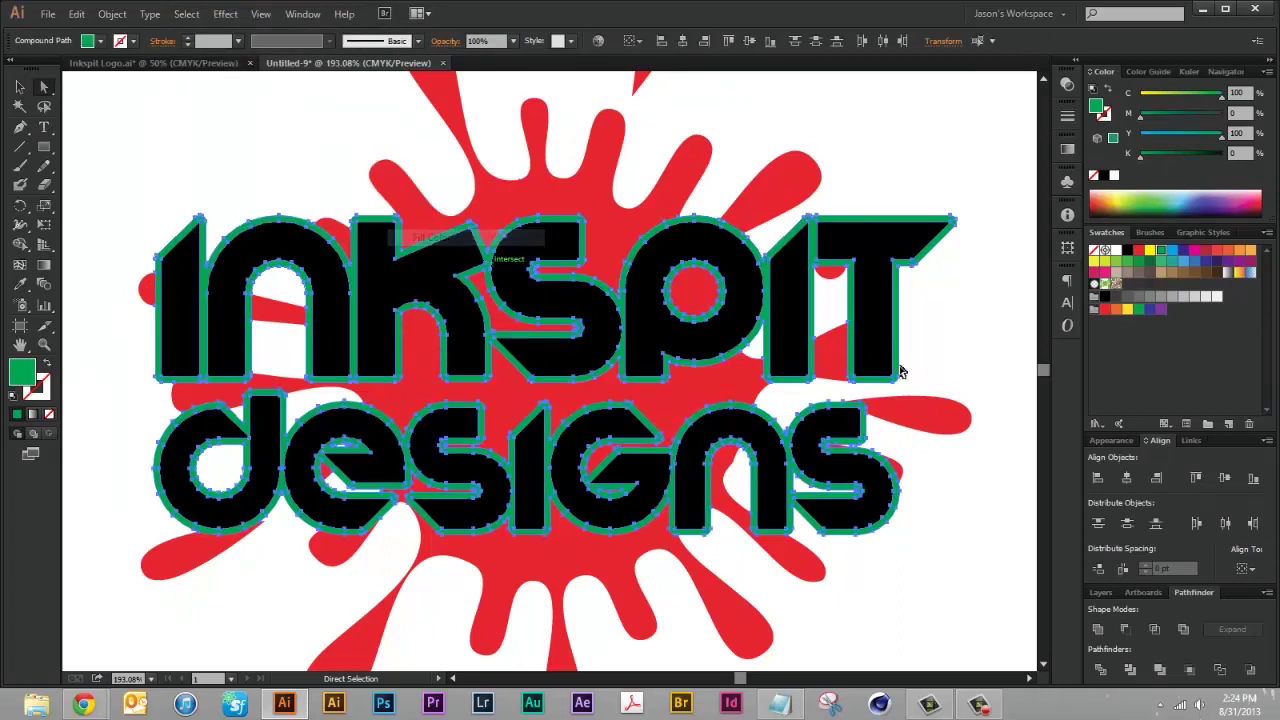
left_click(1017, 558)
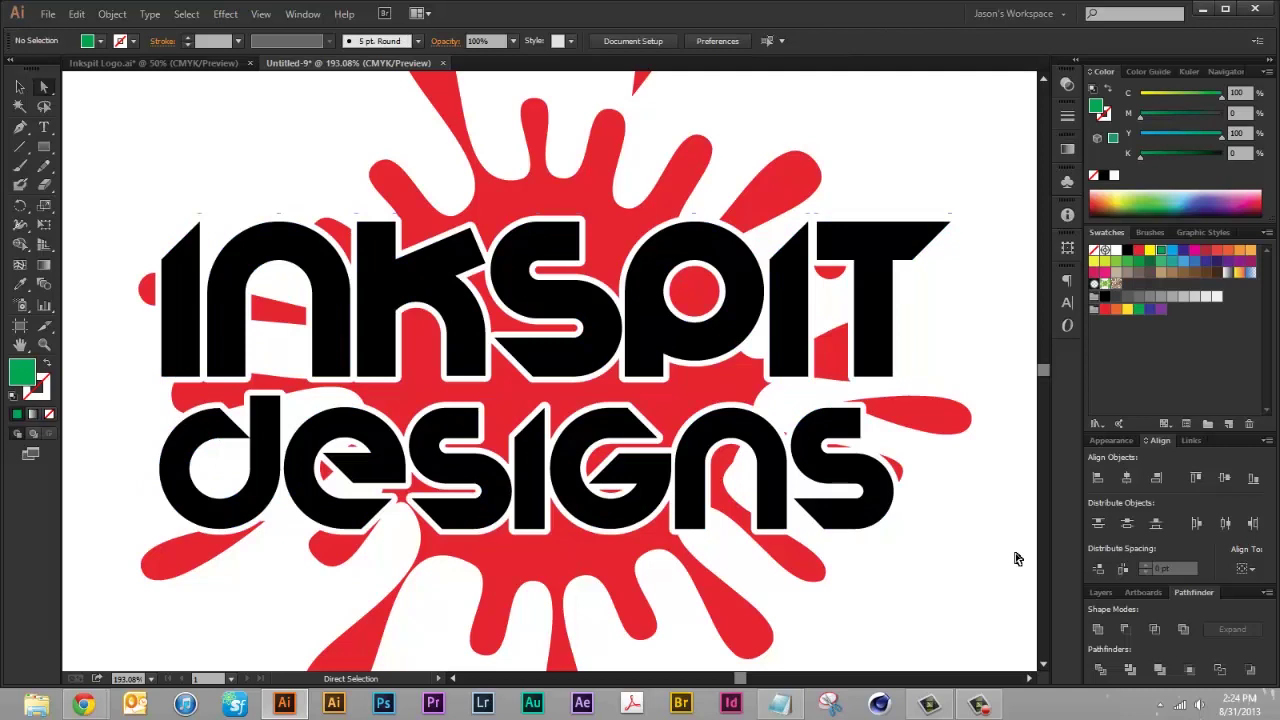
key("ctrl+minus")
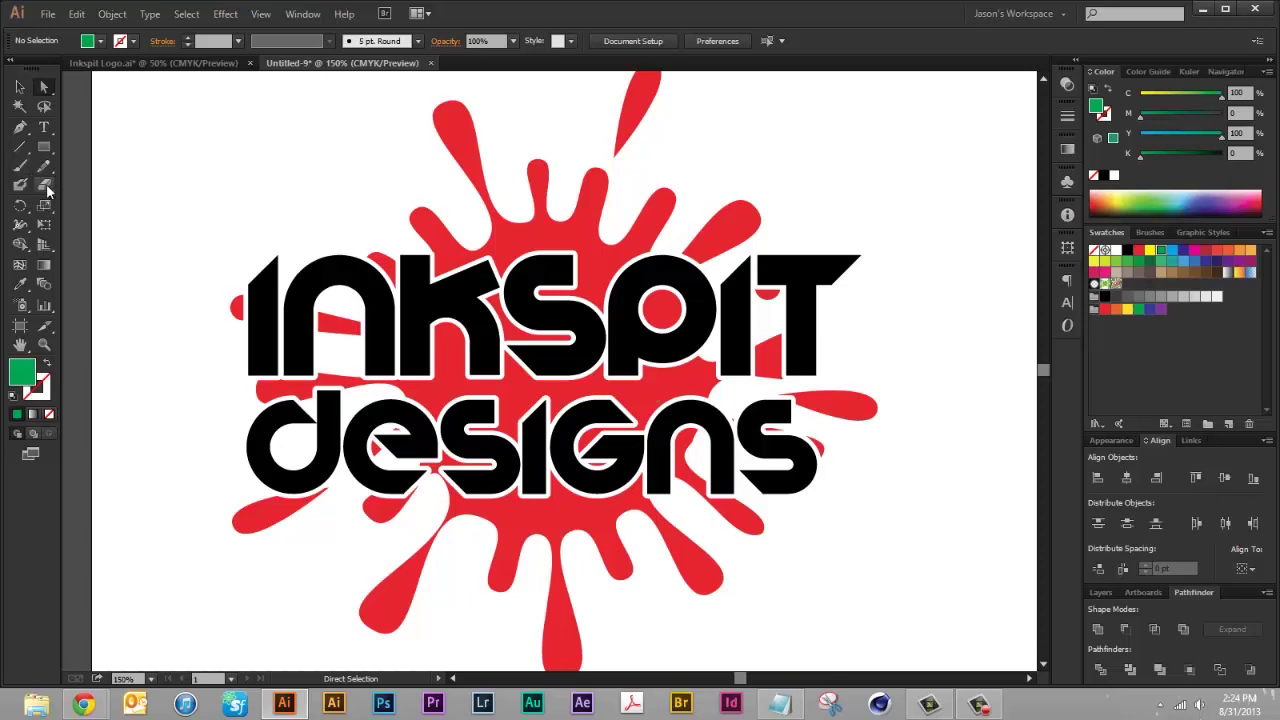
- Add a new Layer 3 and move it beneath Layer 2
left_click(1099, 593)
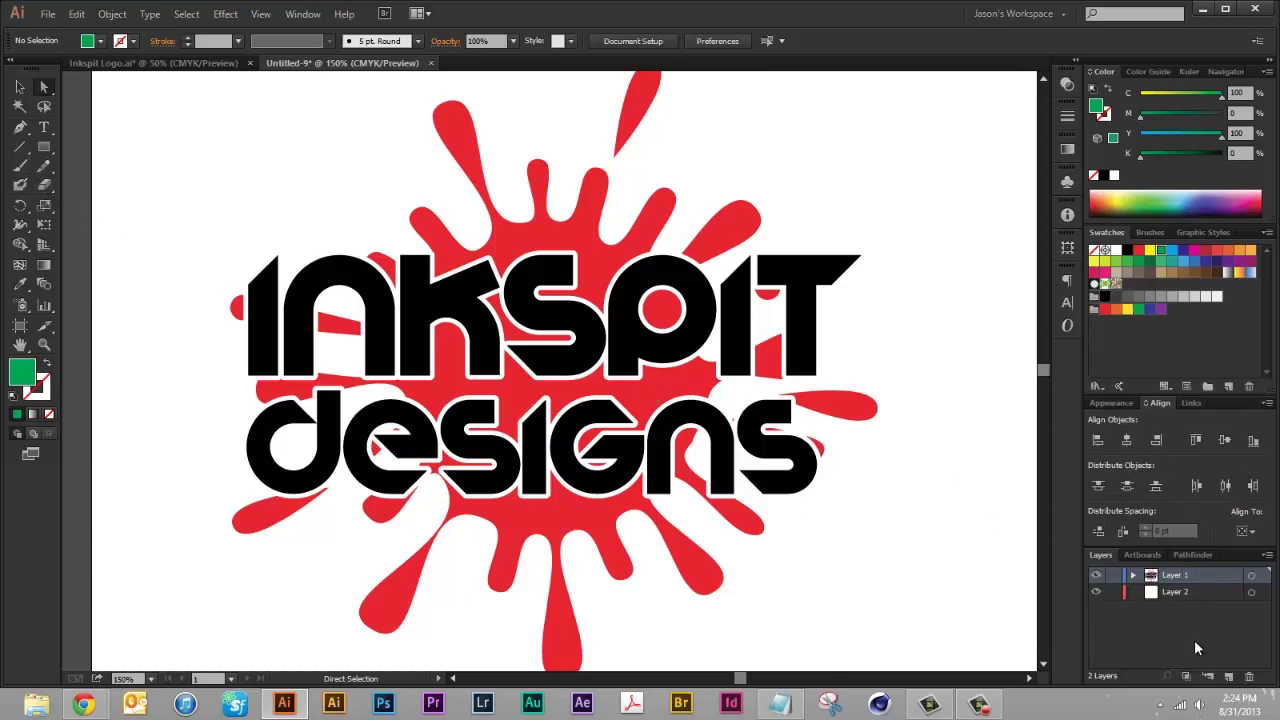
left_click(1230, 678)
left_click_drag(1202, 573, 1208, 622)
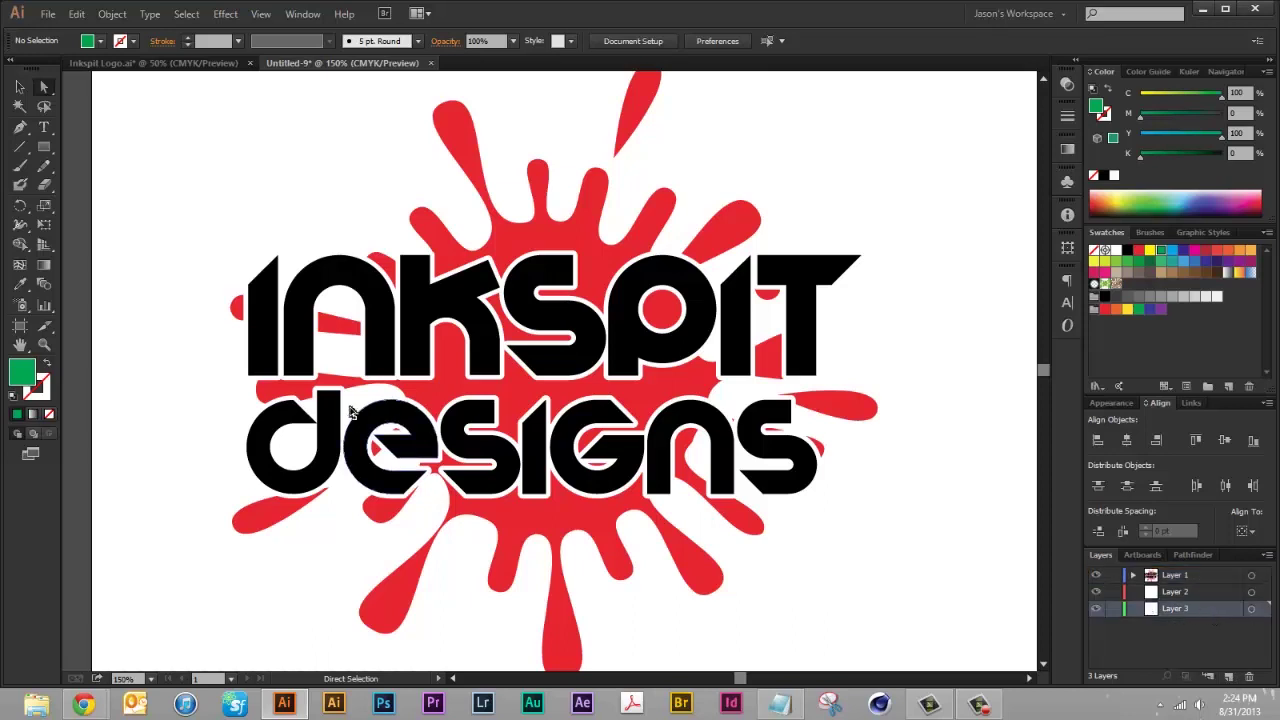
- Draw a rectangle covering the whole design, fill it CMYK cyan, and hide Layer 3
left_click(44, 149)
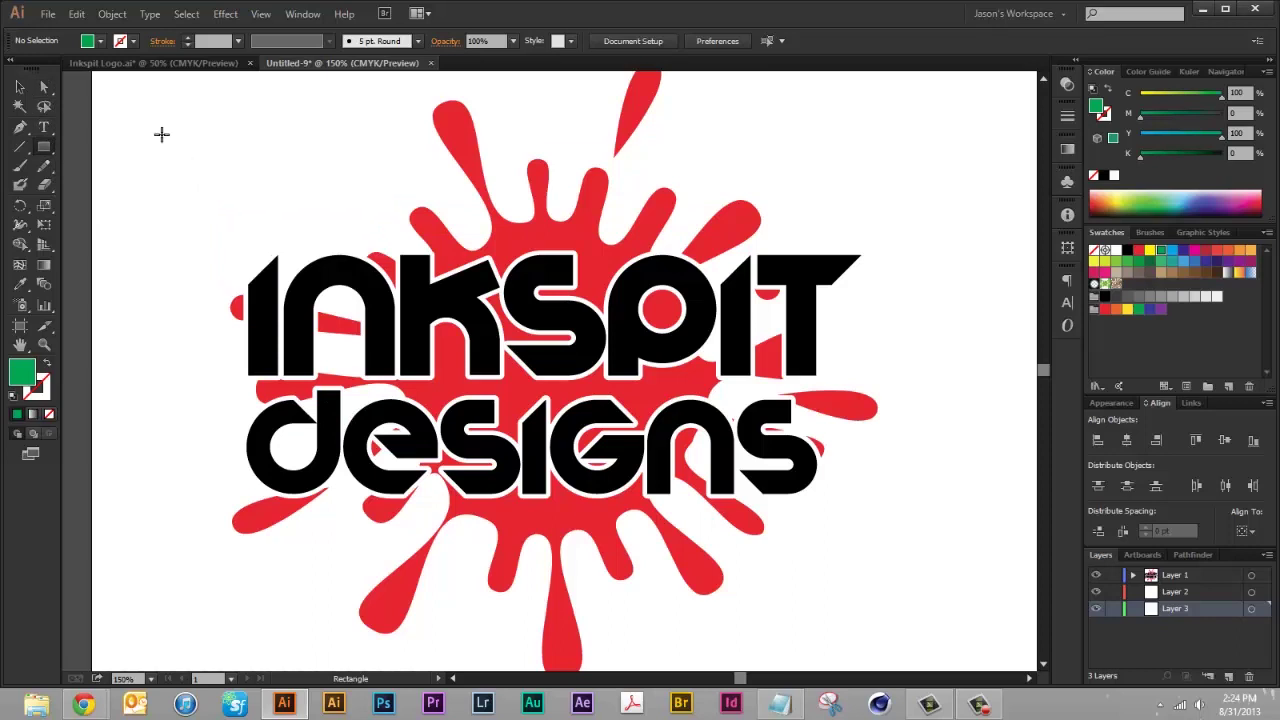
left_click_drag(159, 134, 932, 608)
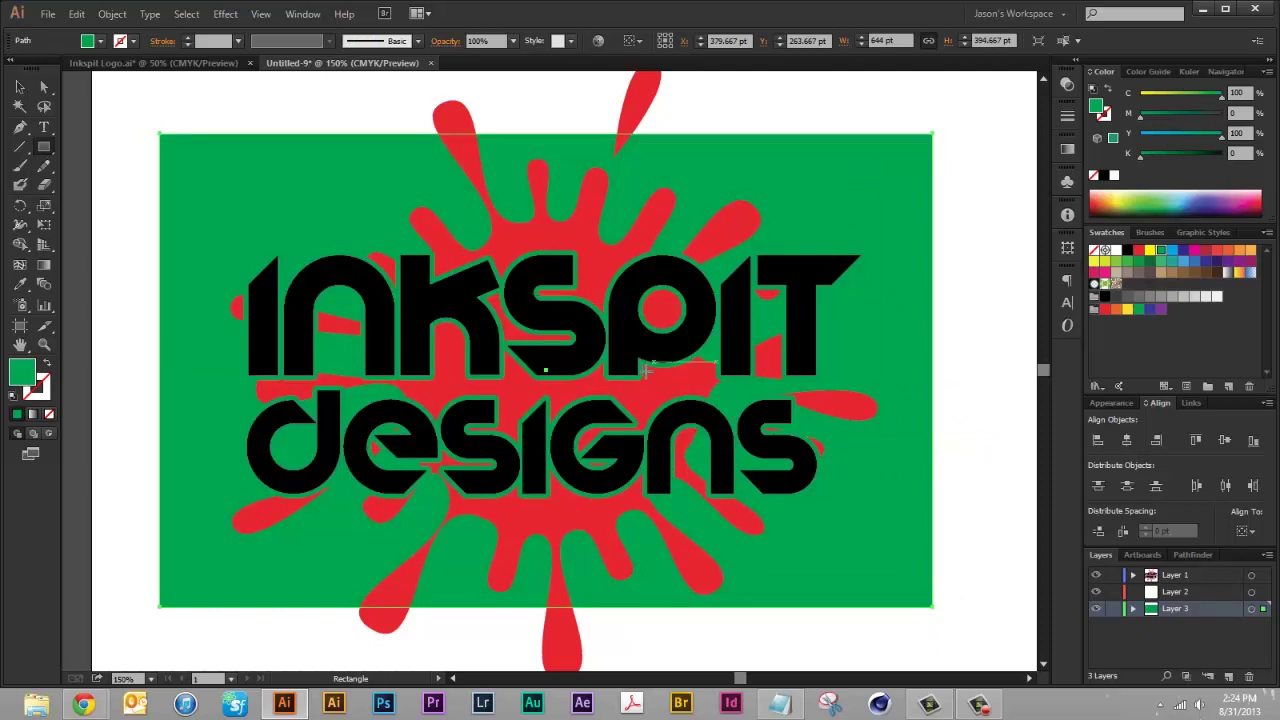
left_click(17, 88)
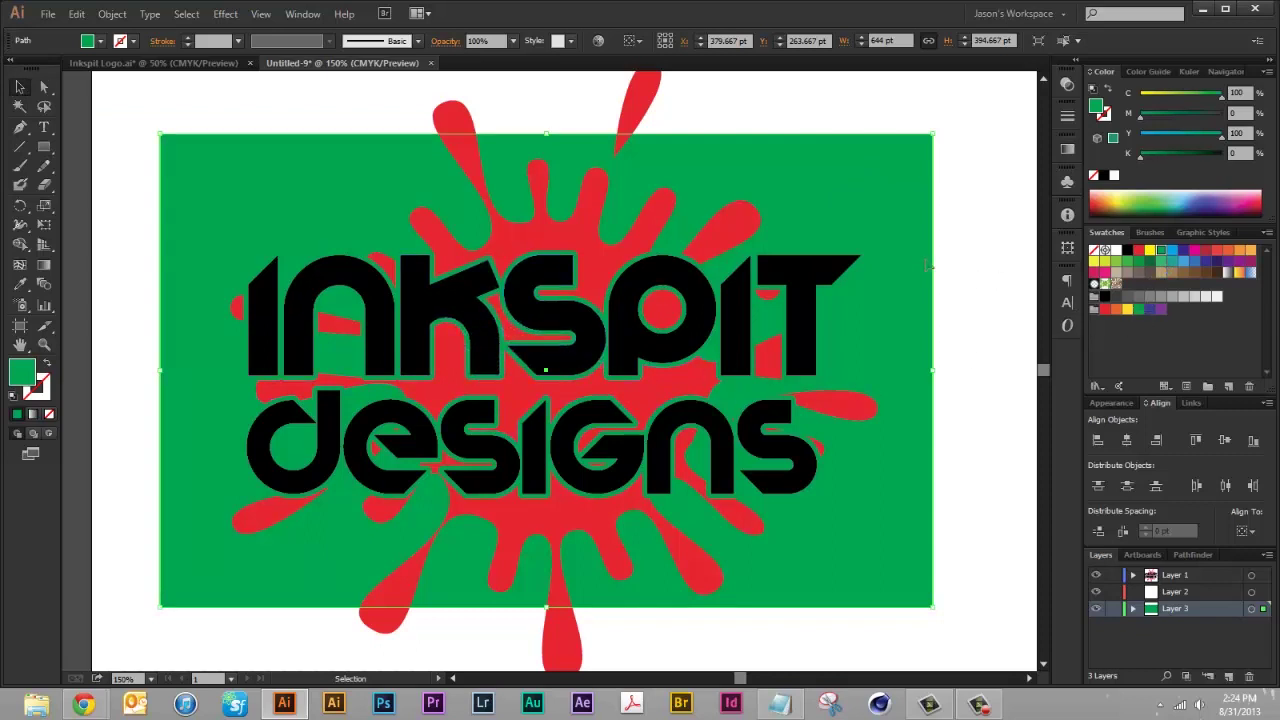
left_click(1183, 250)
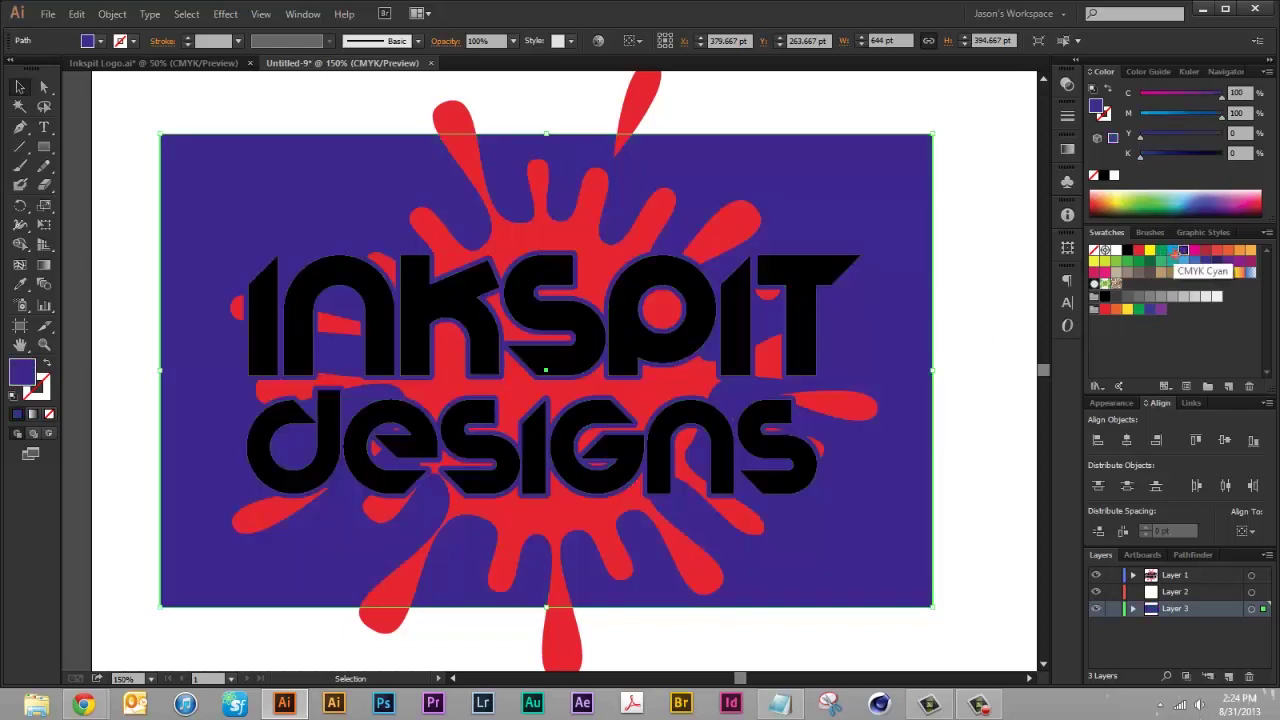
left_click(1172, 251)
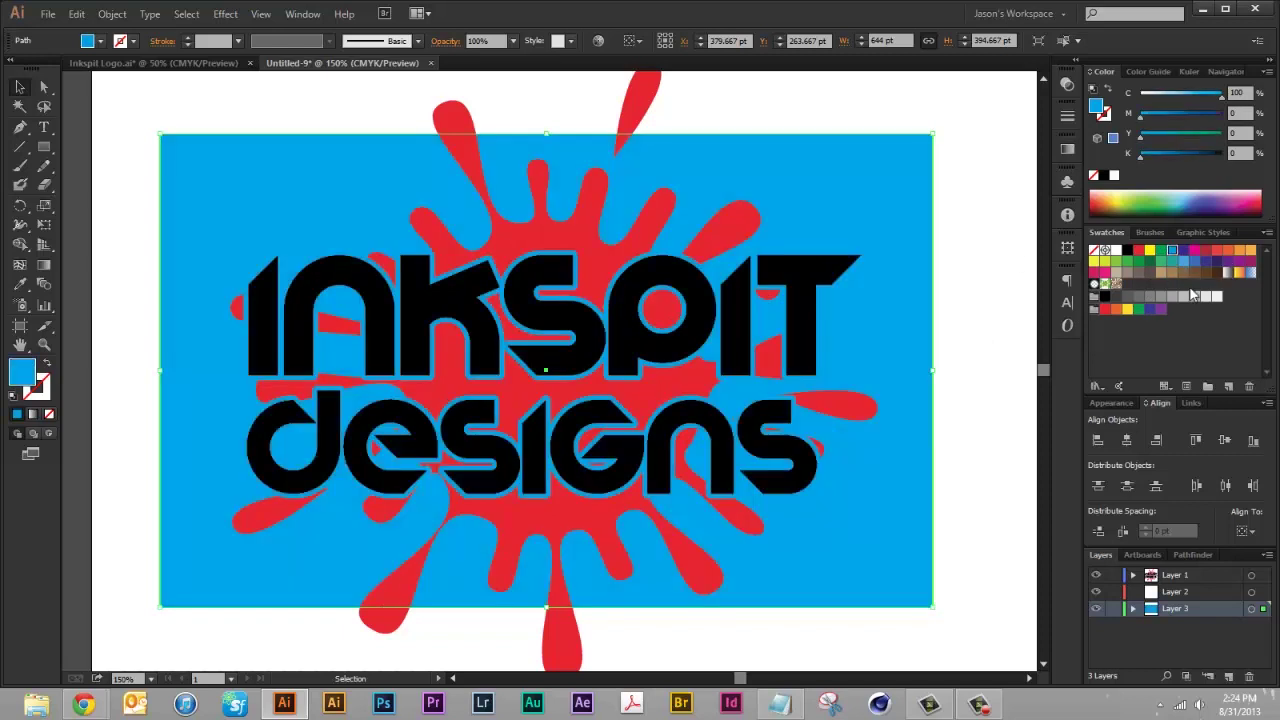
left_click(1096, 609)
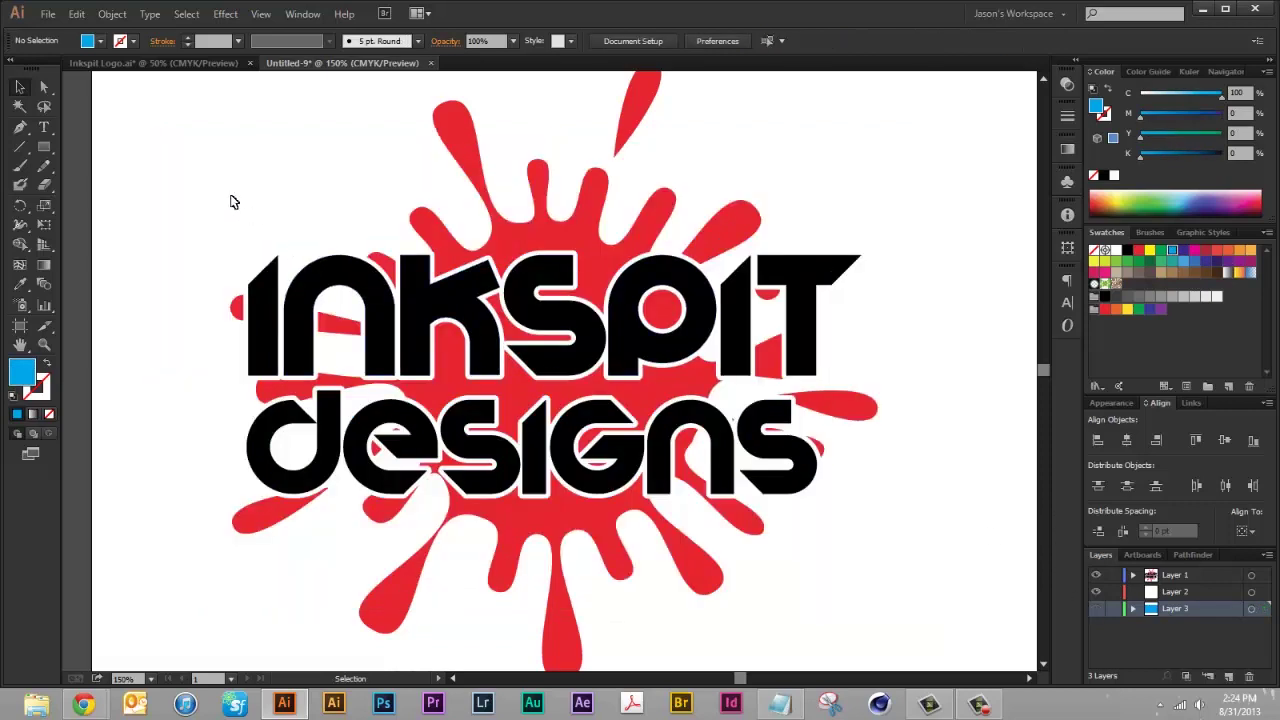
key("ctrl+minus")
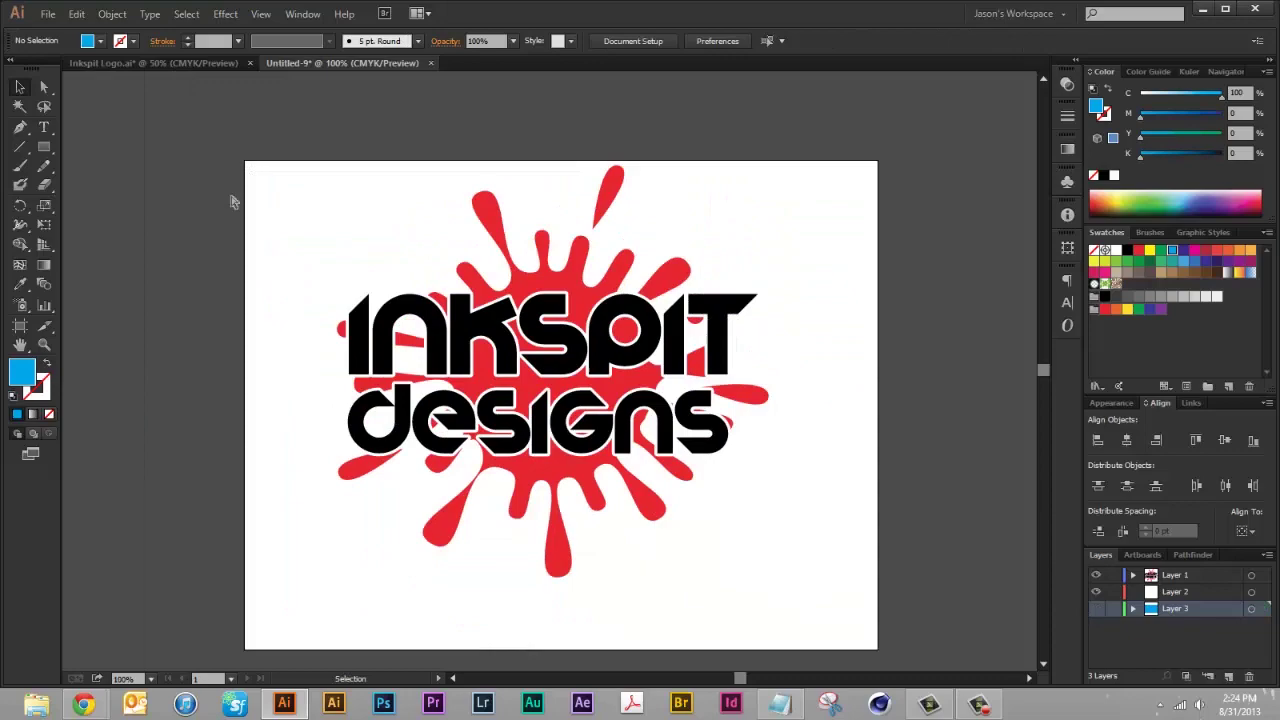
key("ctrl+y")
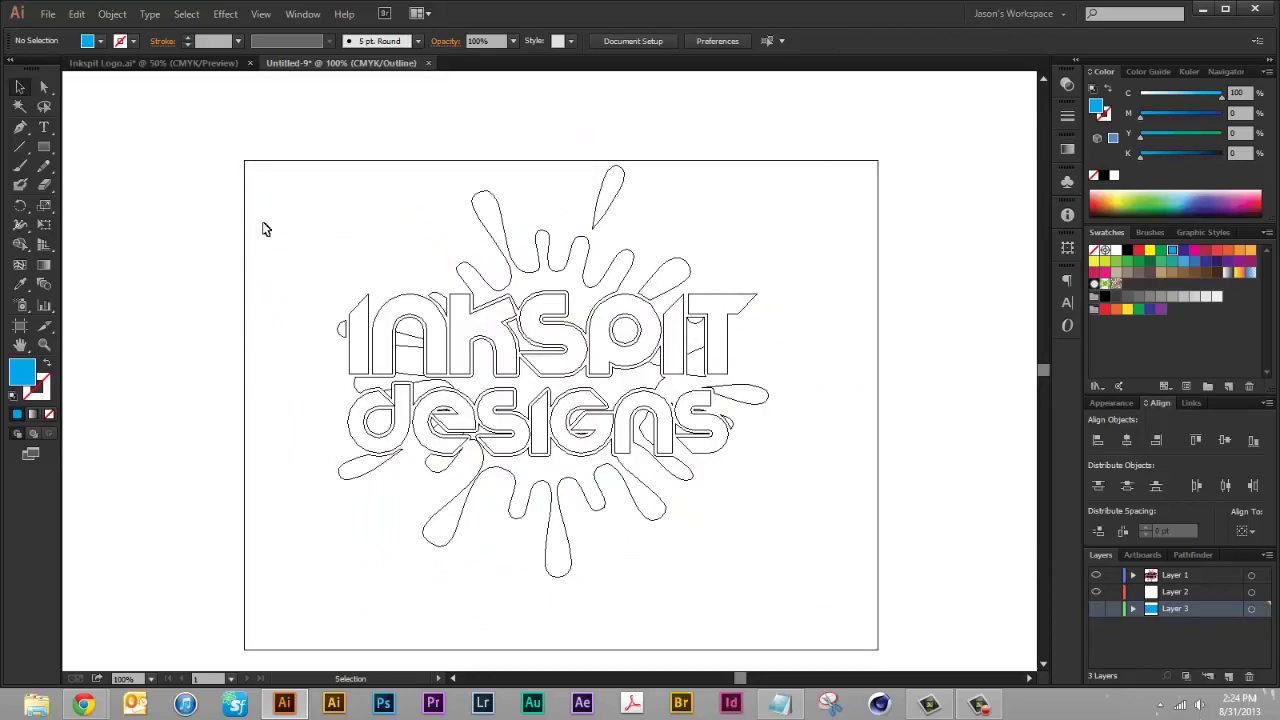
key("z")
left_click_drag(338, 293, 773, 490)
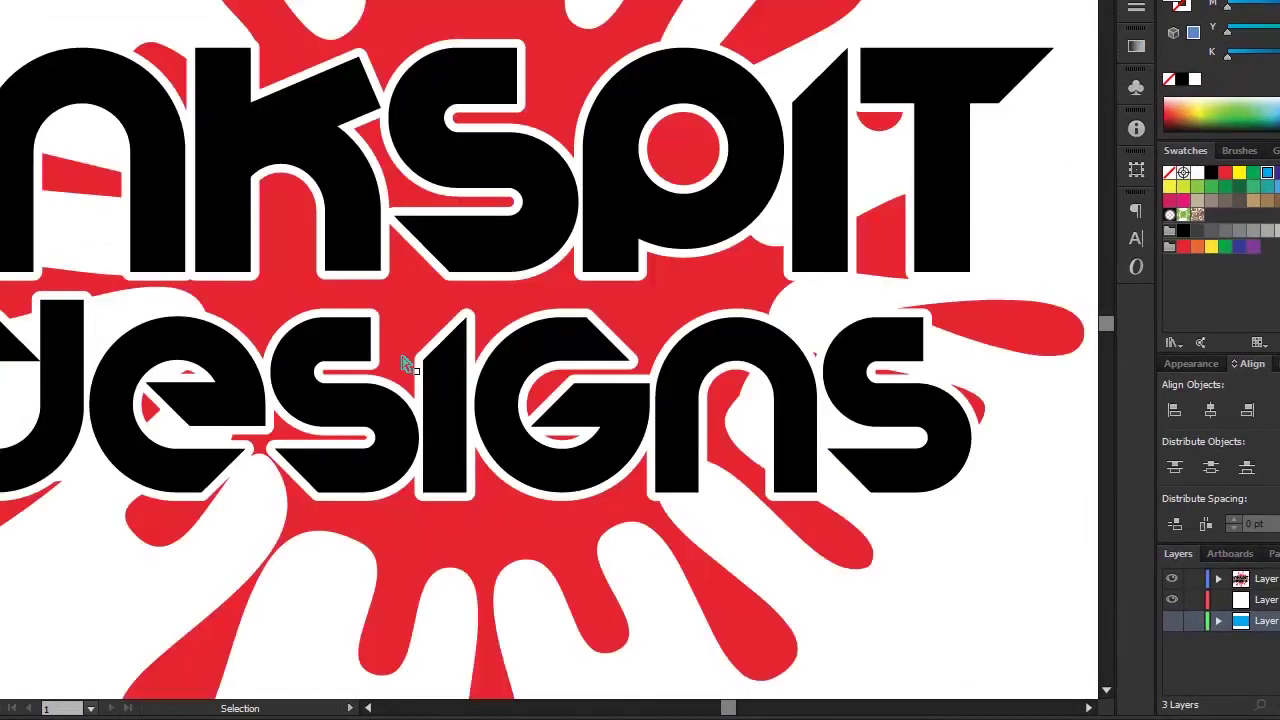
key("ctrl+y")
left_click(148, 411)
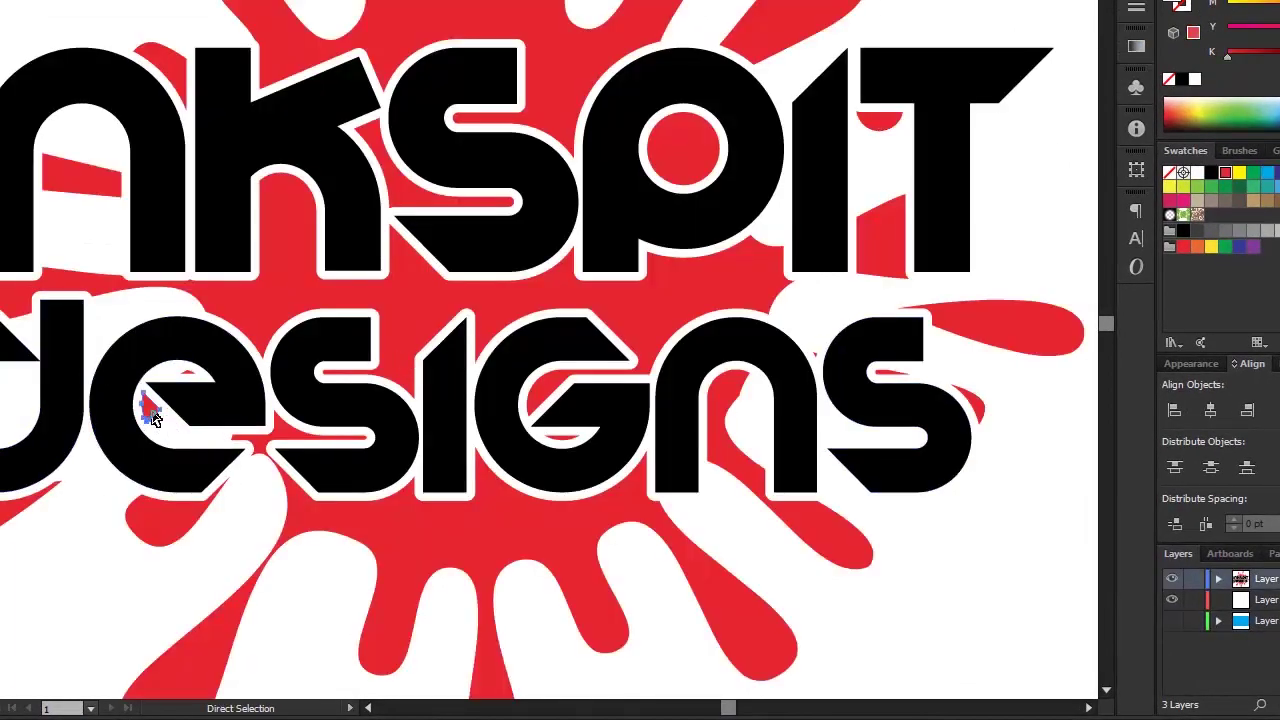
left_click(167, 445)
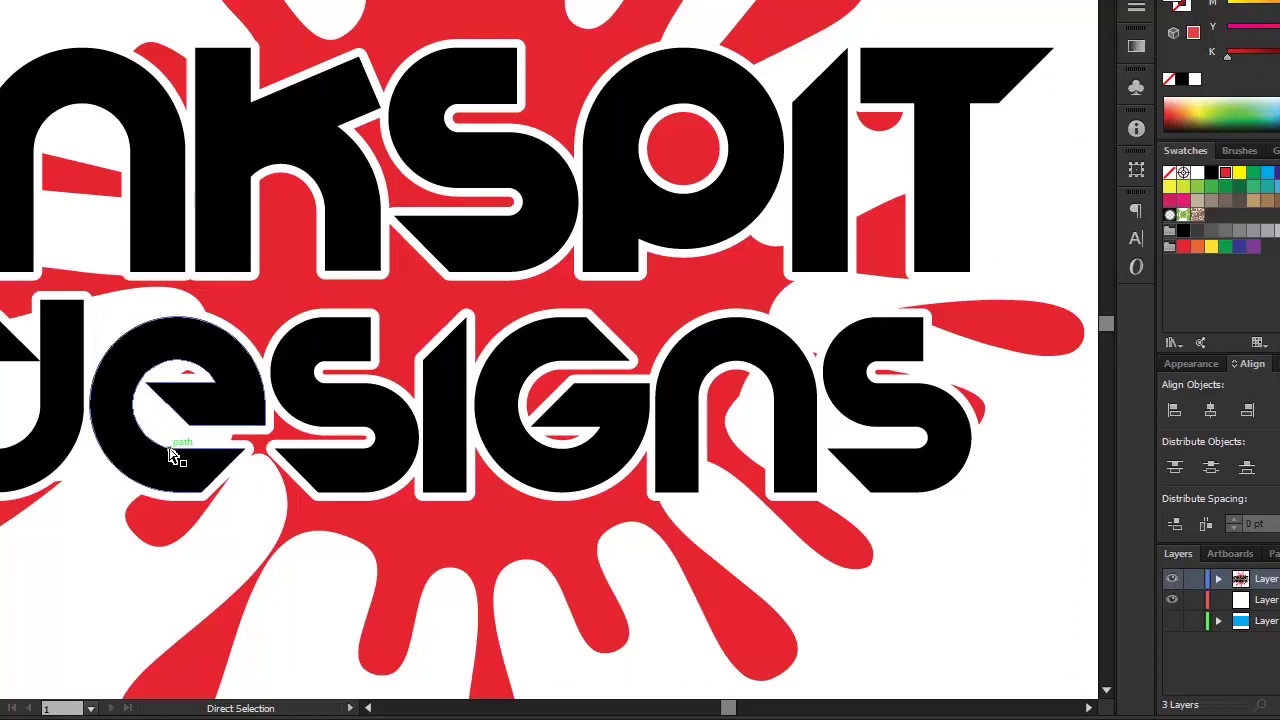
left_click(190, 374)
left_click_drag(223, 448, 181, 449)
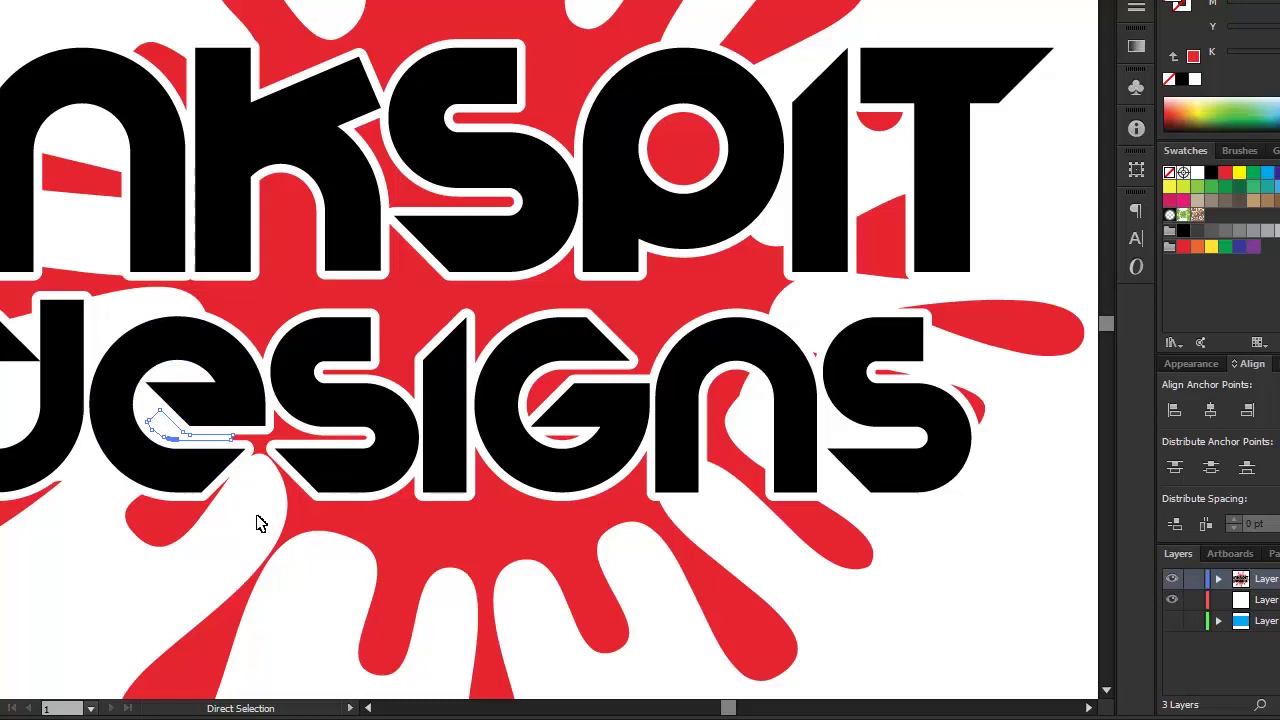
key("ctrl+y")
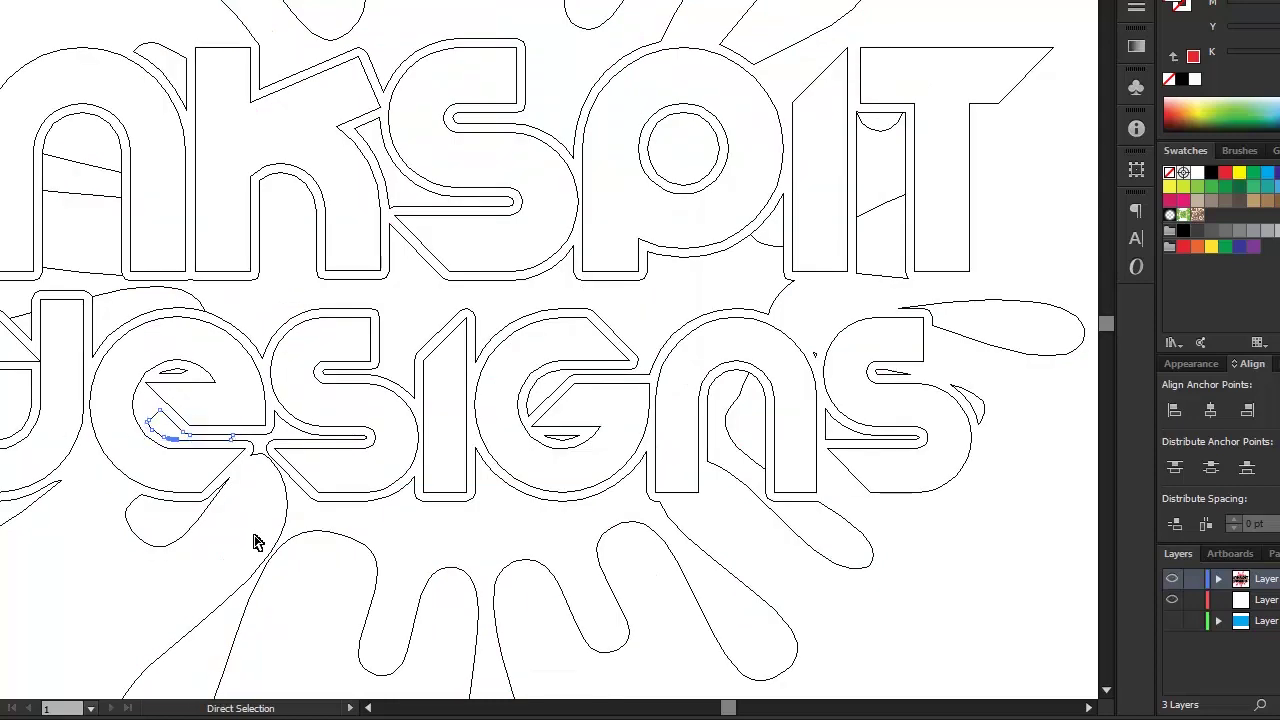
left_click_drag(206, 434, 171, 440)
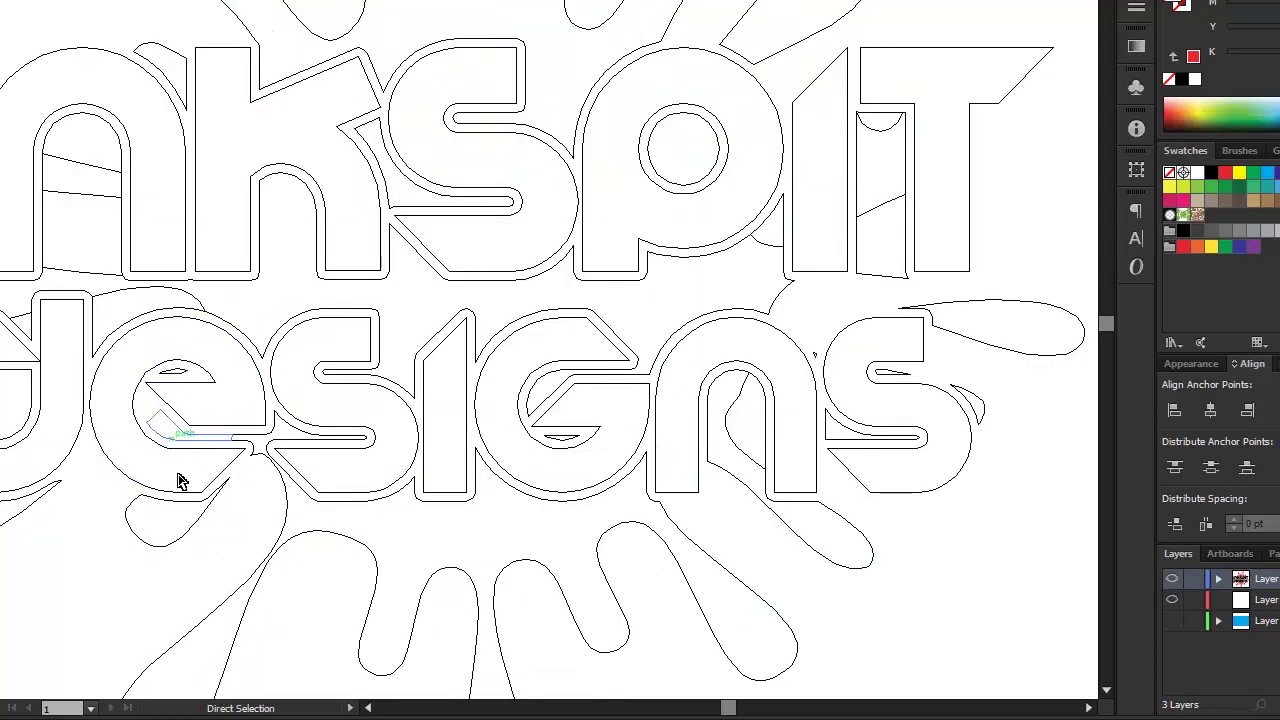
left_click(228, 555)
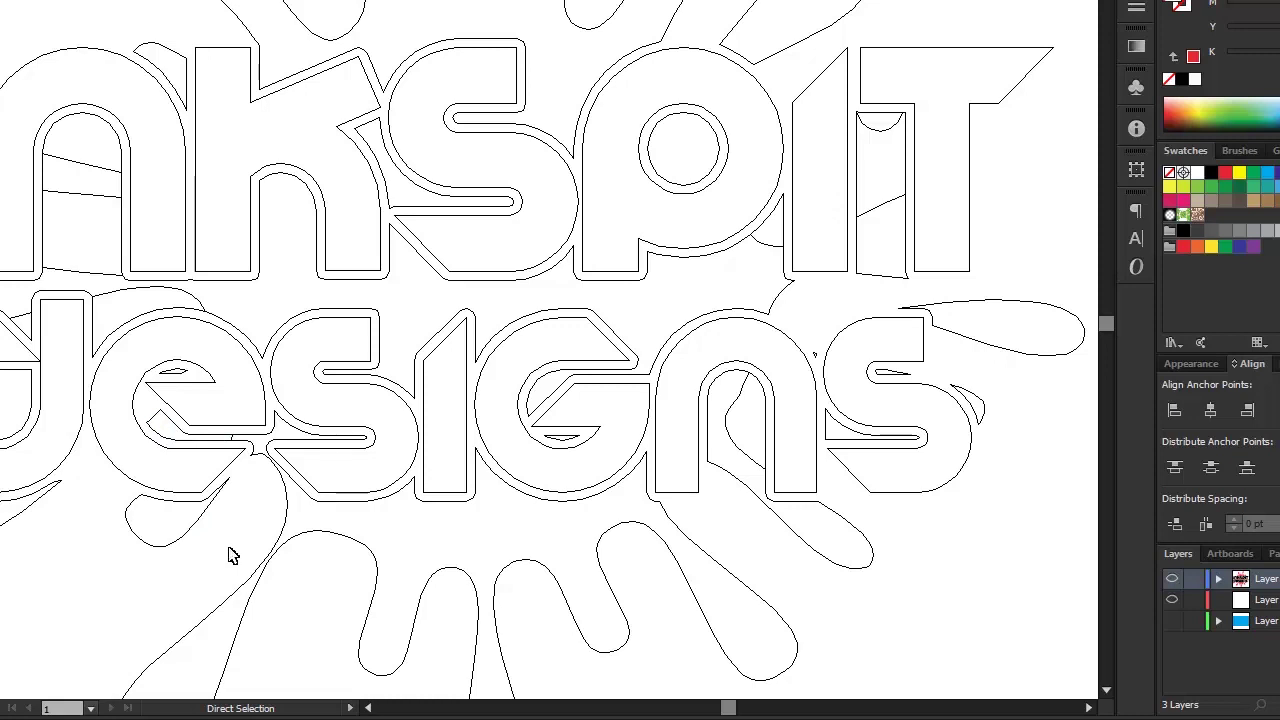
key("ctrl+y")
key("ctrl+y")
left_click(162, 421)
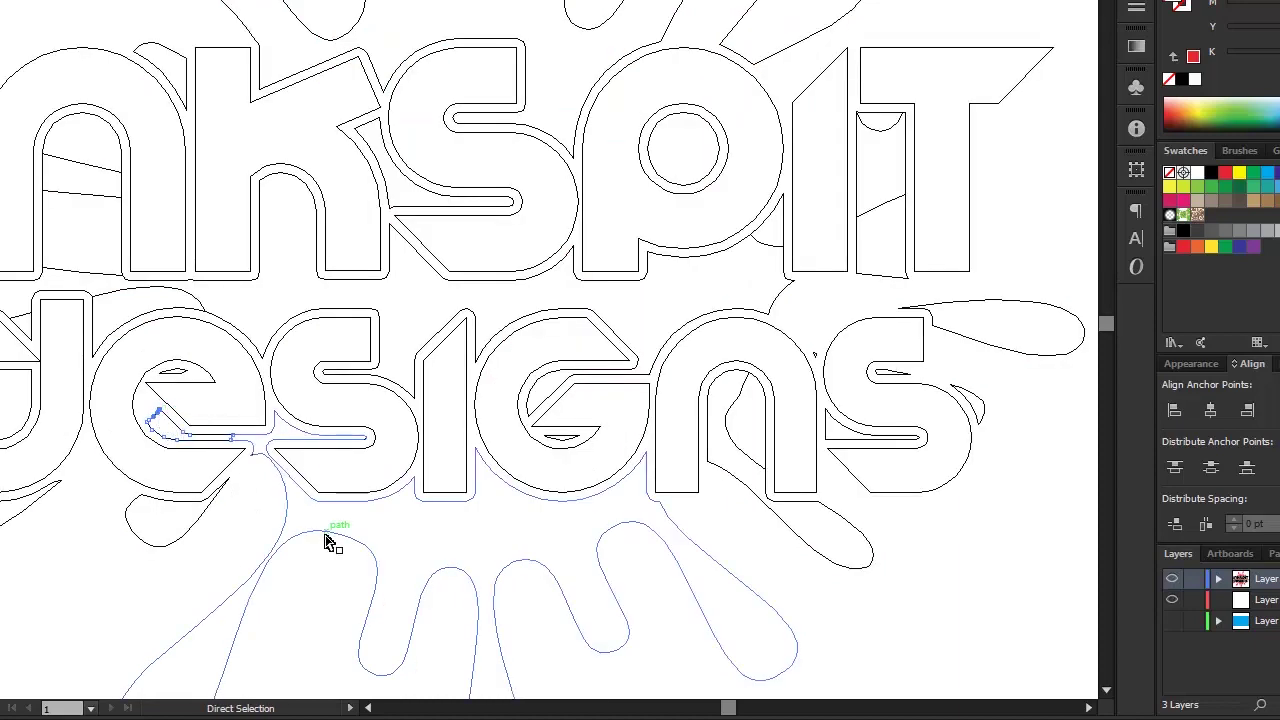
key("ctrl+z")
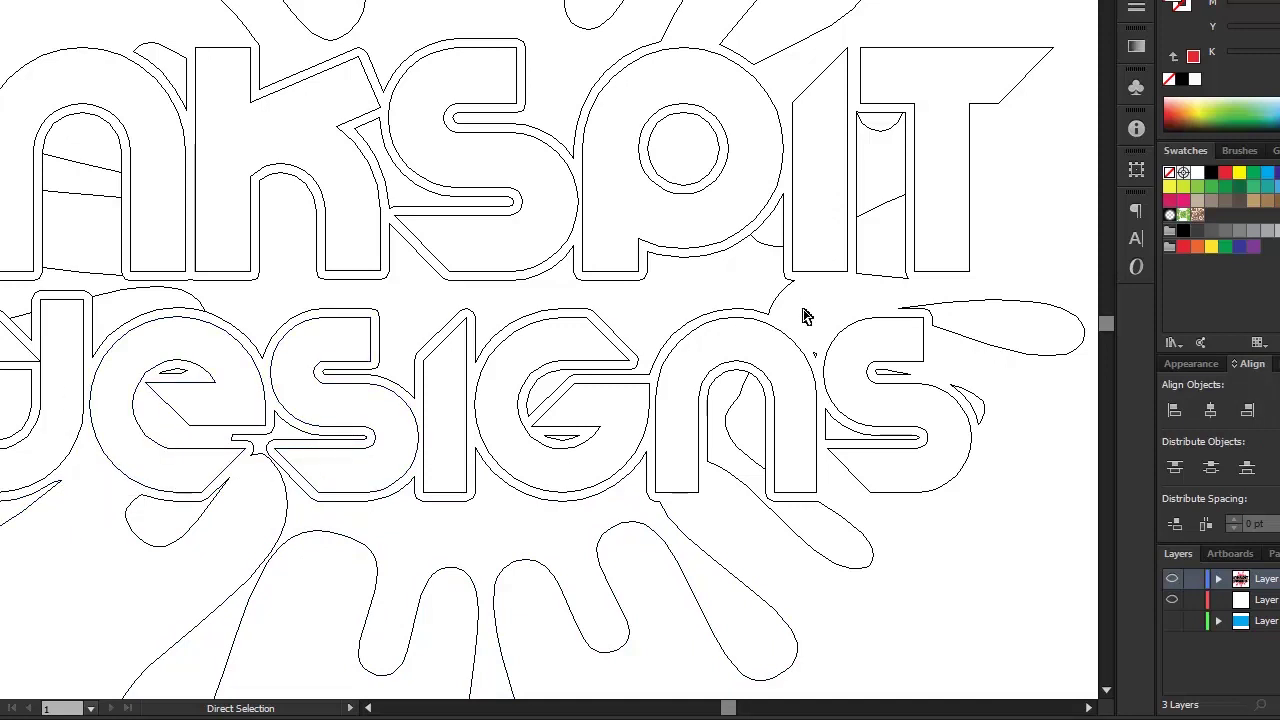
left_click_drag(825, 358, 827, 360)
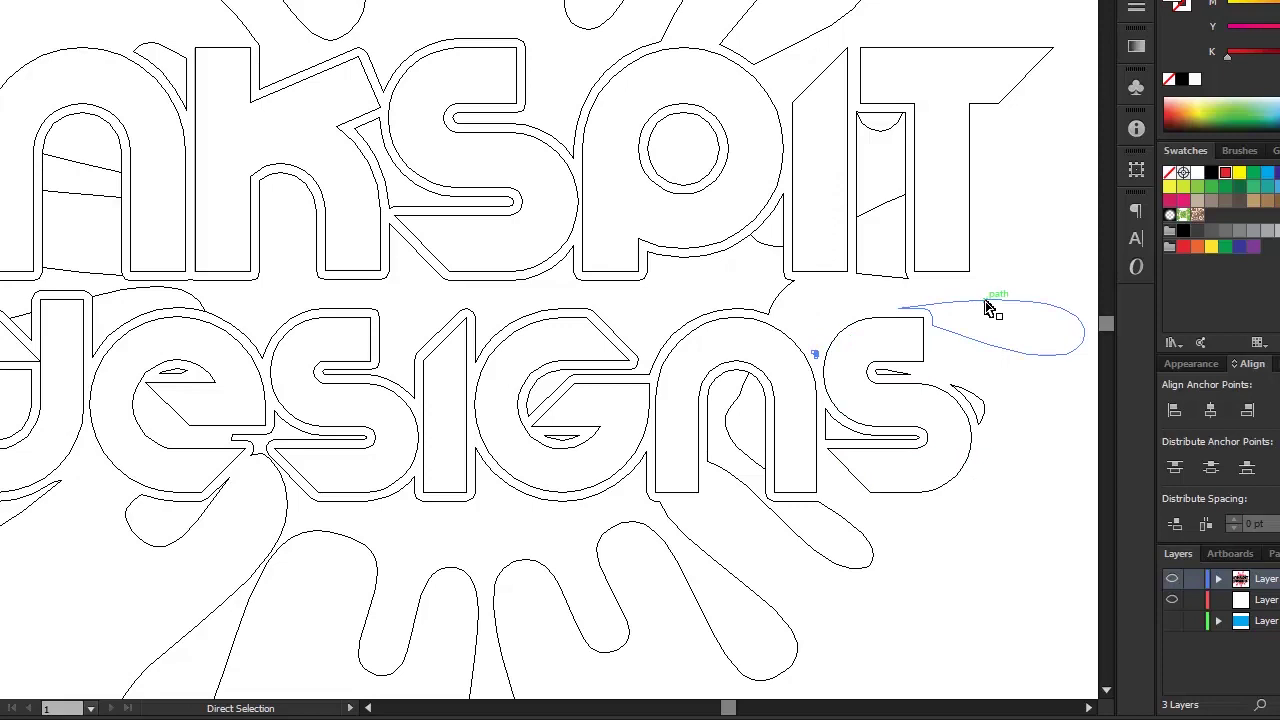
key("ctrl+shift+a")
key("v")
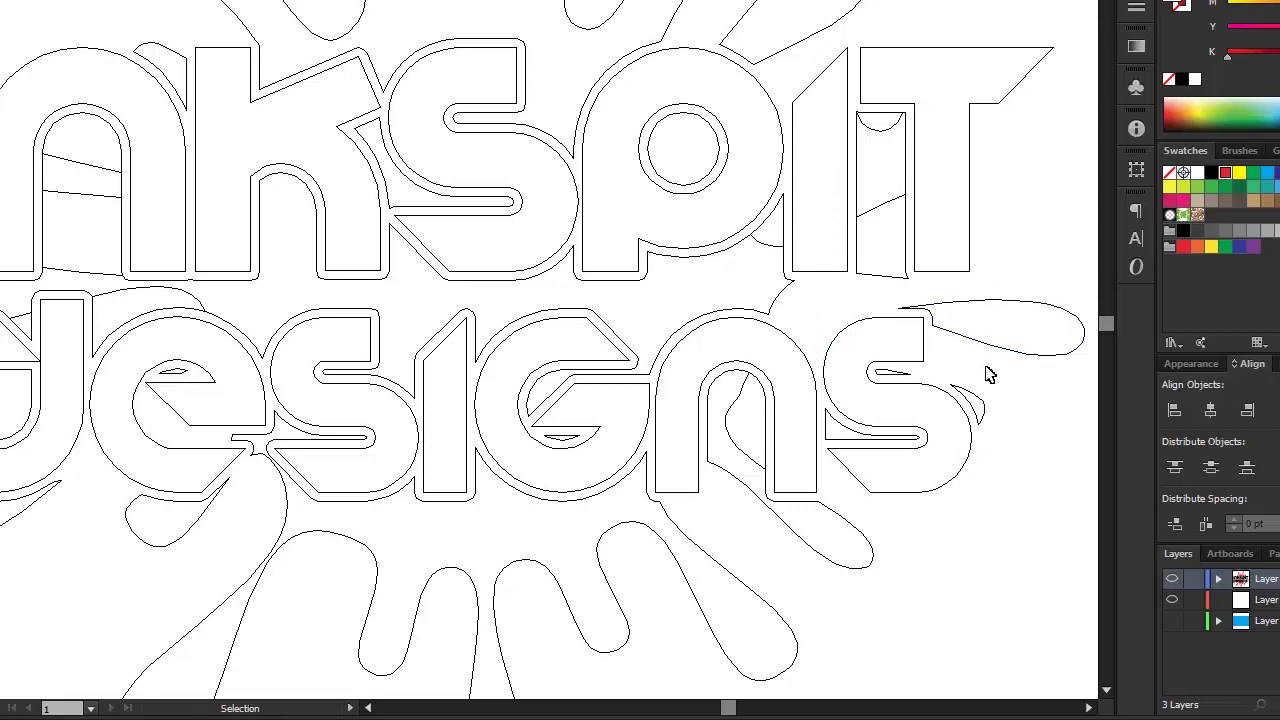
key("ctrl+y")
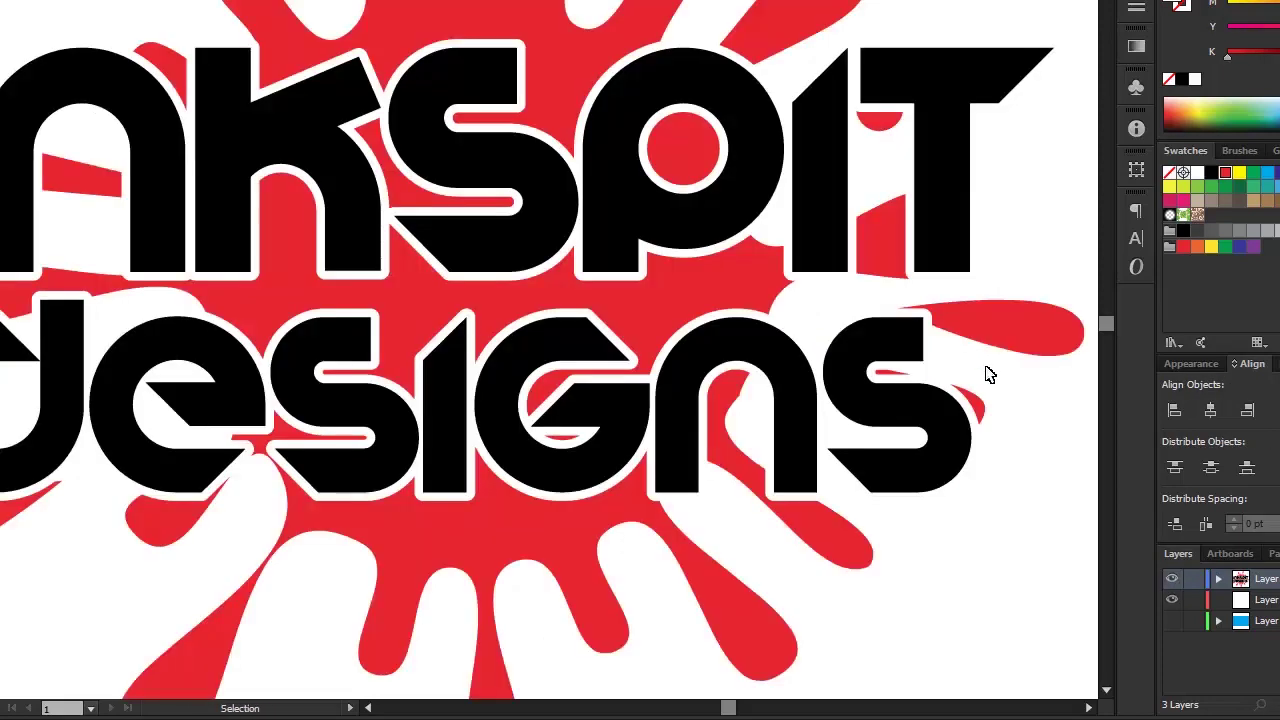
key("ctrl+minus")
key("ctrl+minus")
key("ctrl+minus")
key("a")
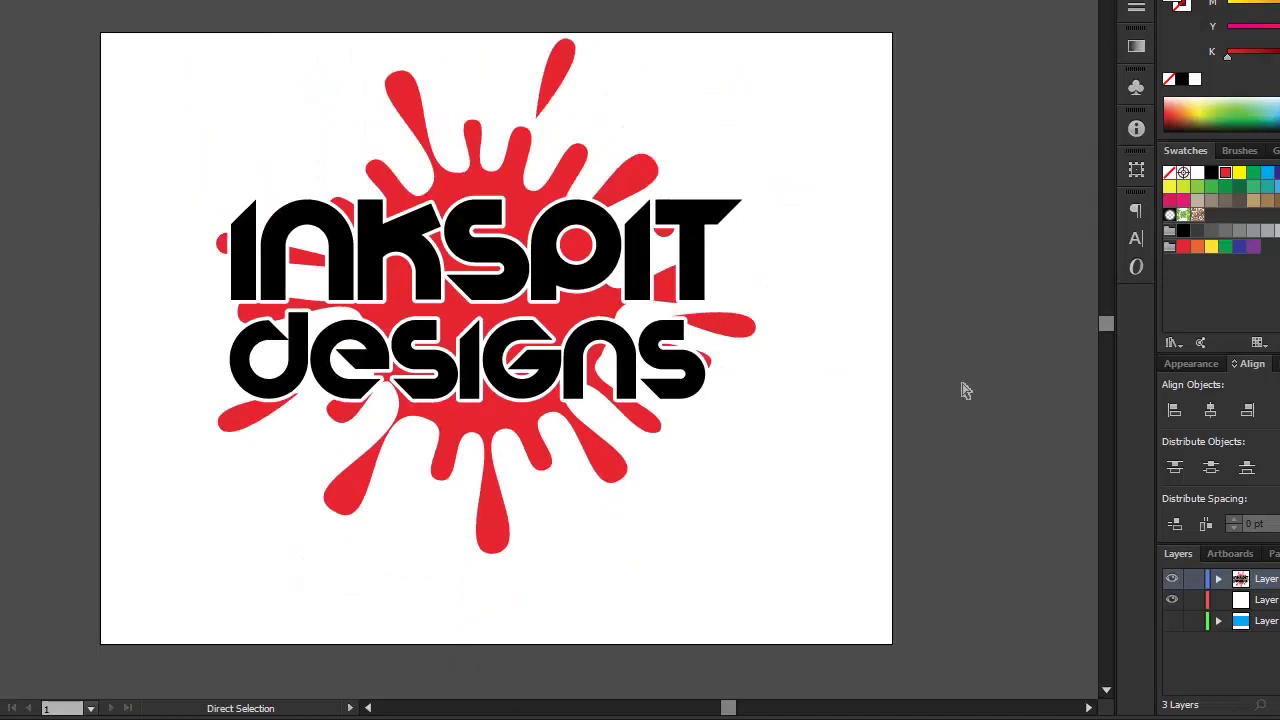
- Select all red splash paths via Select > Same > Fill Color, fill them black (K=100), then deselect
left_click(505, 534)
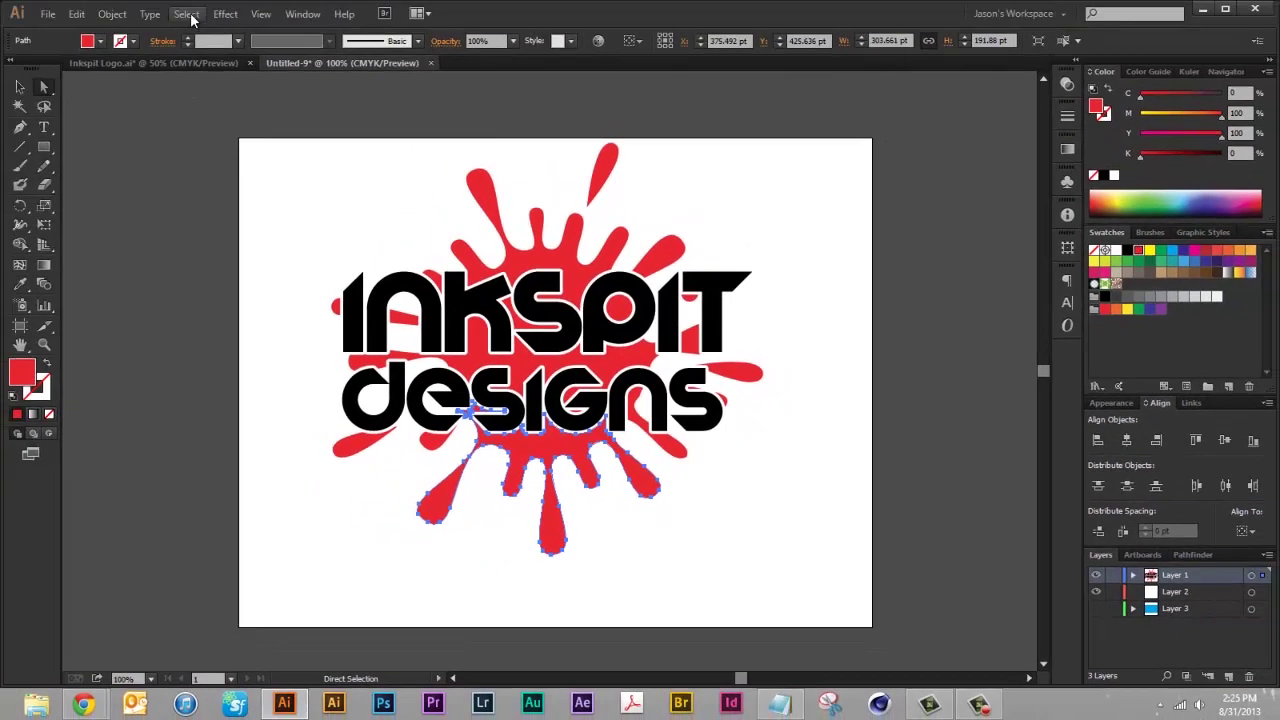
left_click(188, 14)
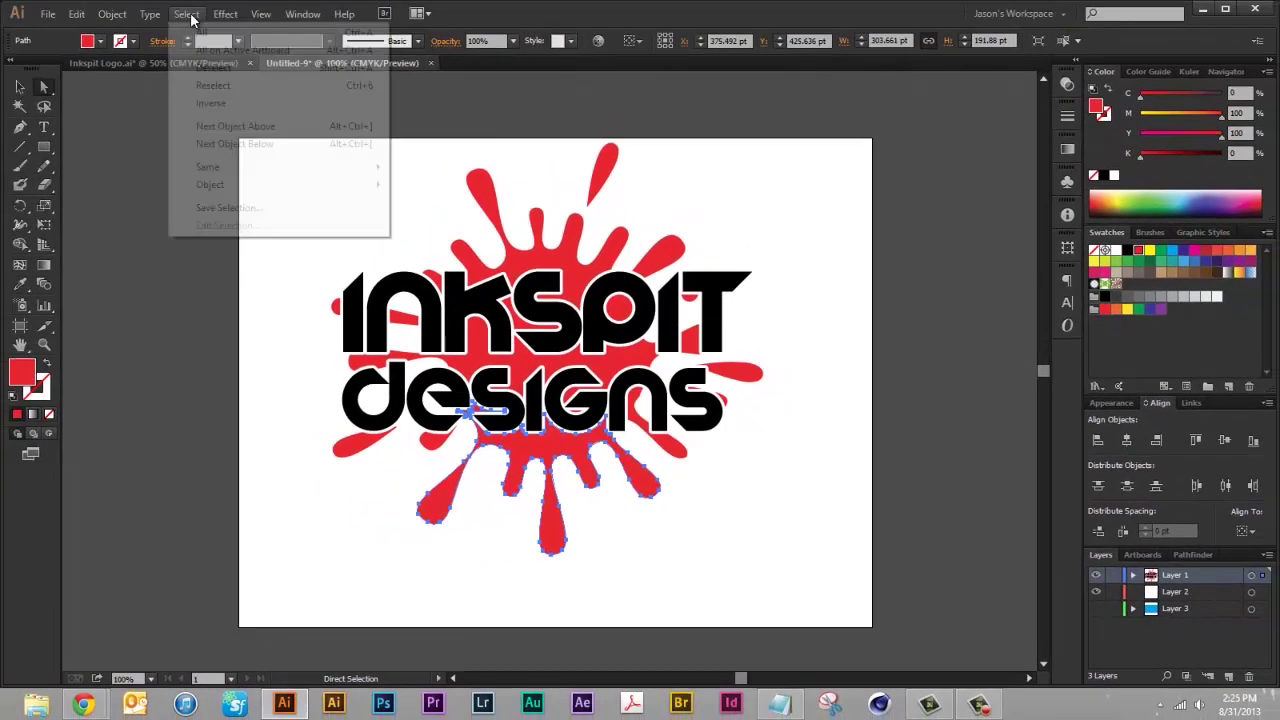
mouse_move(234, 168)
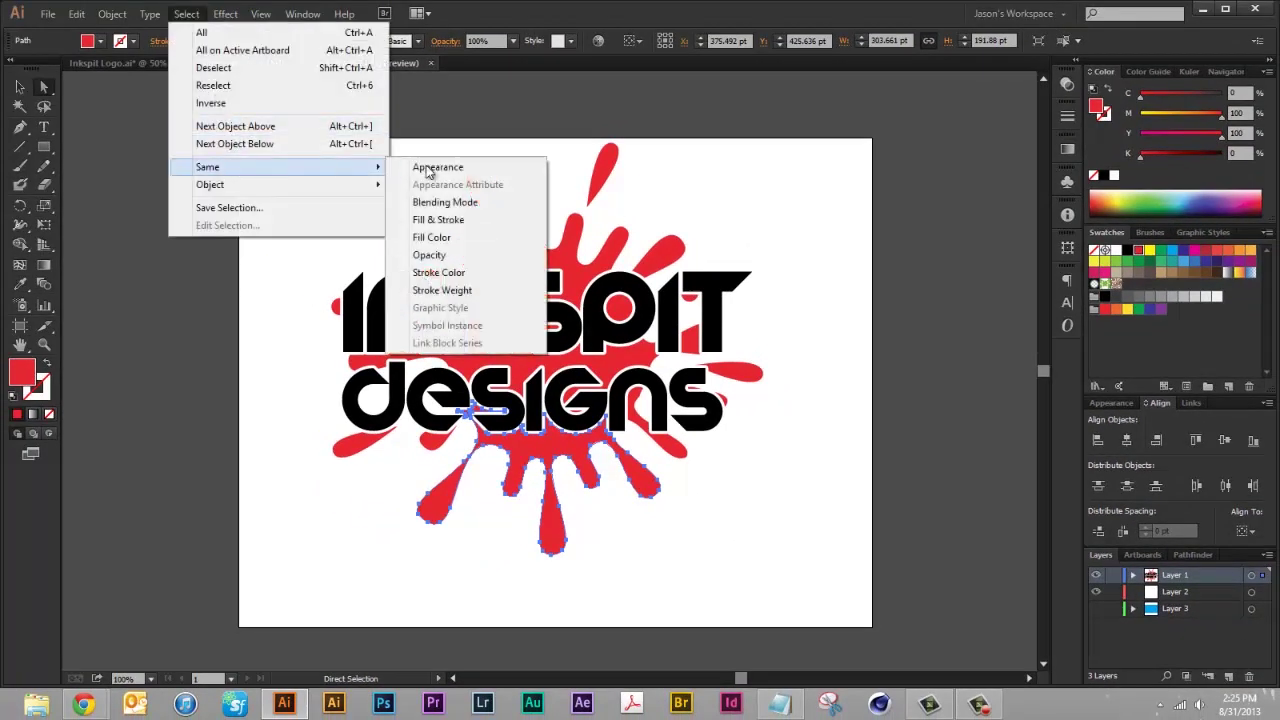
left_click(484, 242)
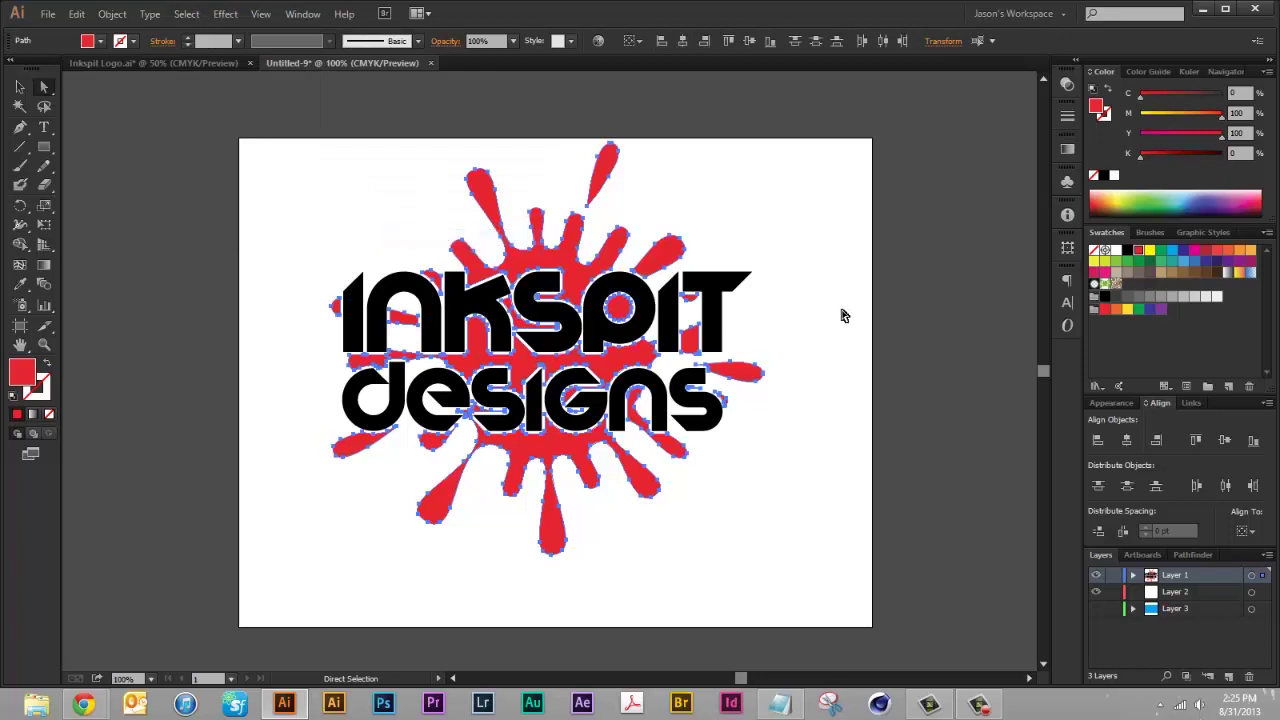
left_click(1104, 176)
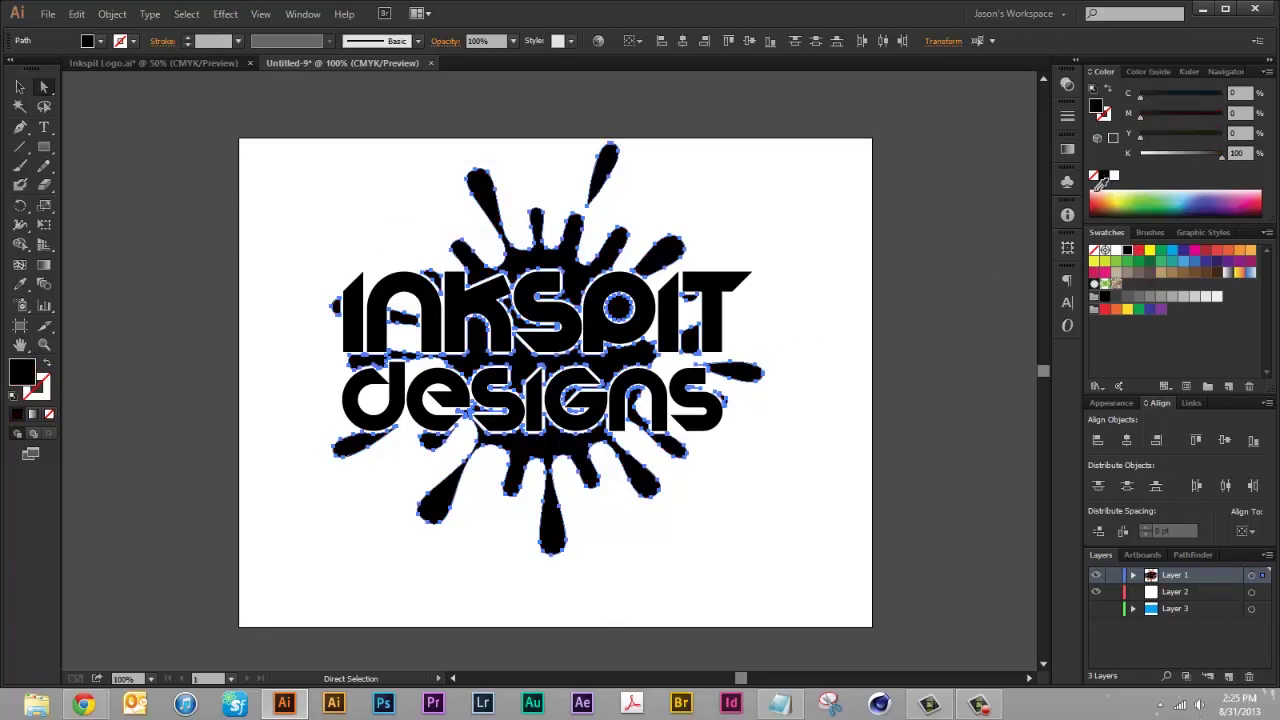
left_click(843, 261)
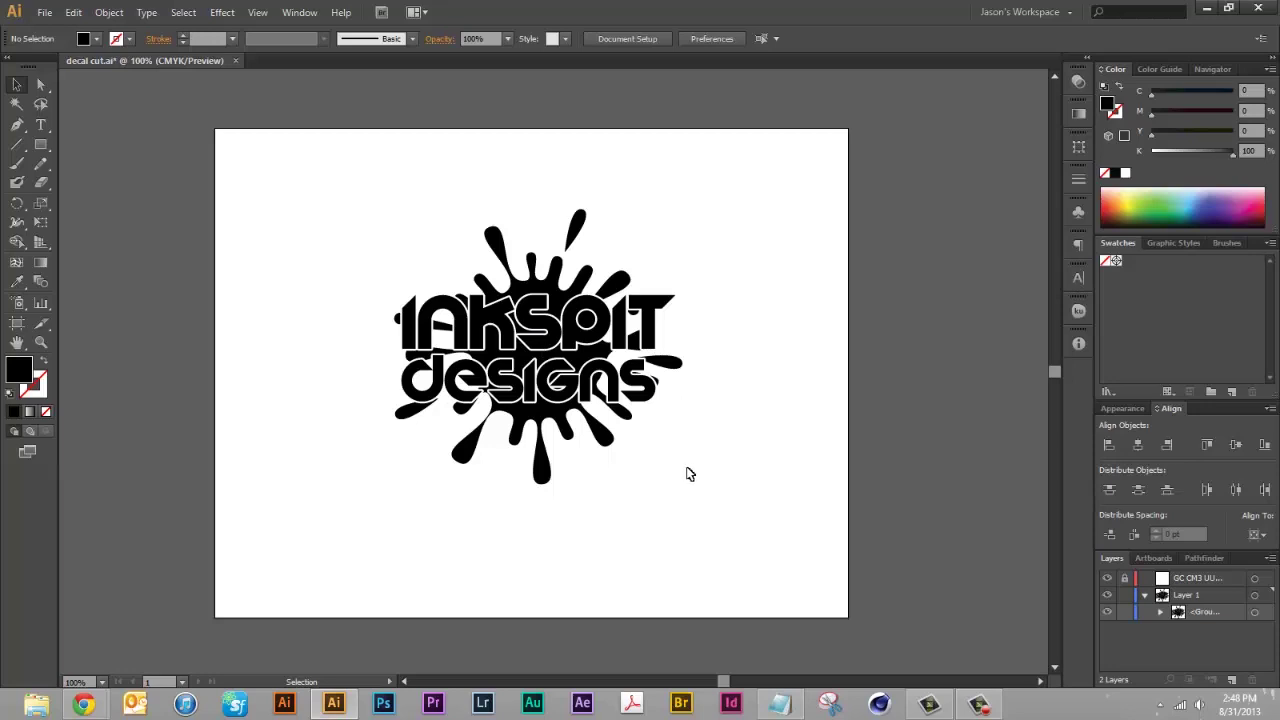
- Marquee-select the whole logo and send it to Cutting Master 3, continuing past the update notice
left_click_drag(687, 473, 399, 233)
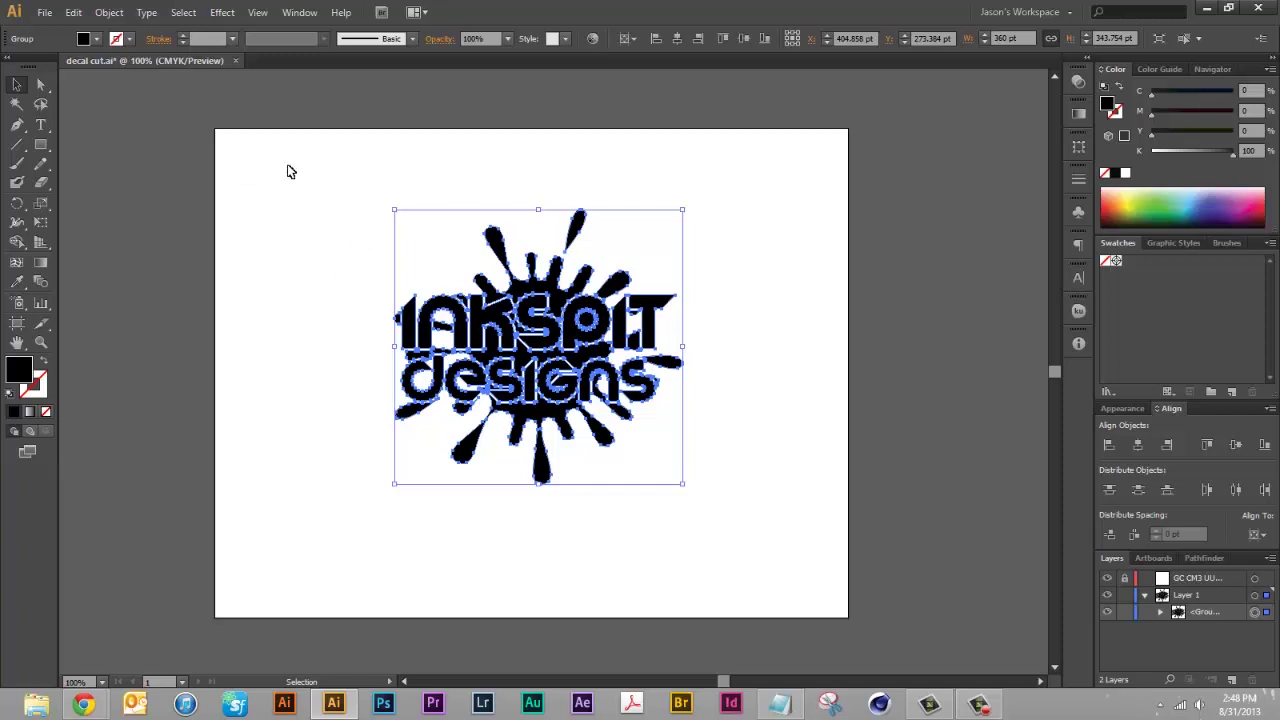
left_click_drag(308, 168, 761, 563)
left_click(44, 14)
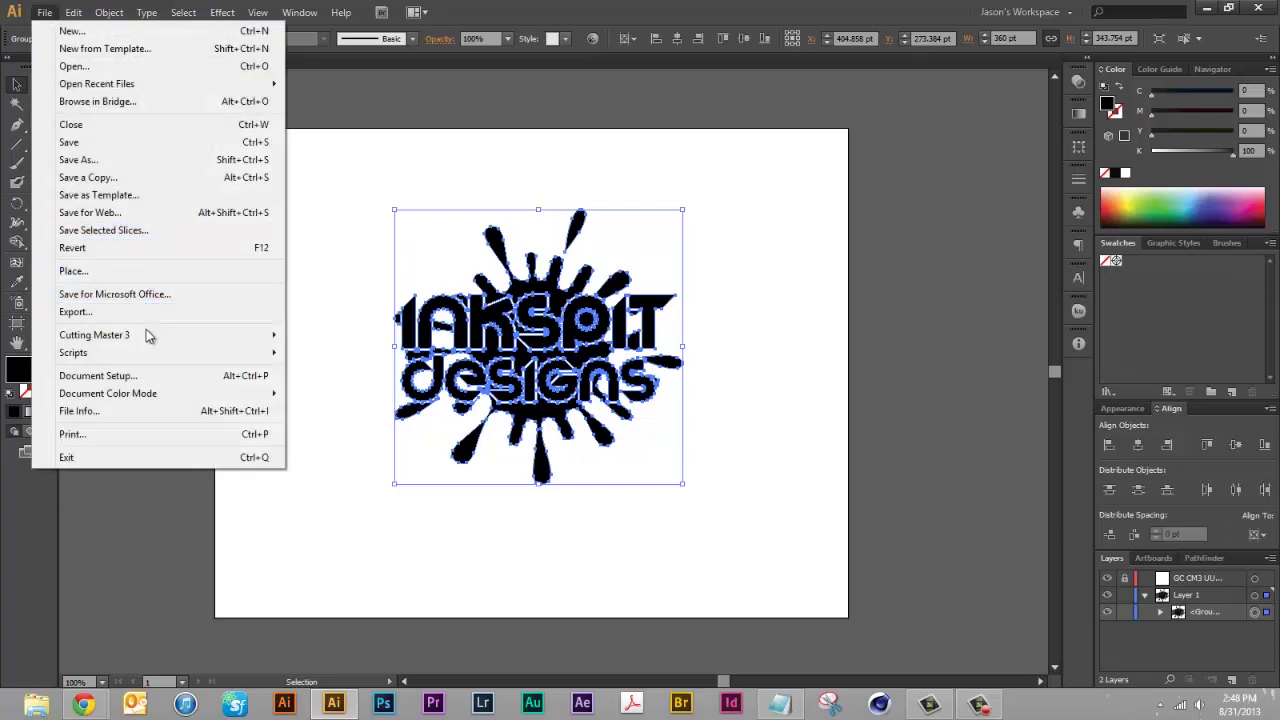
mouse_move(146, 335)
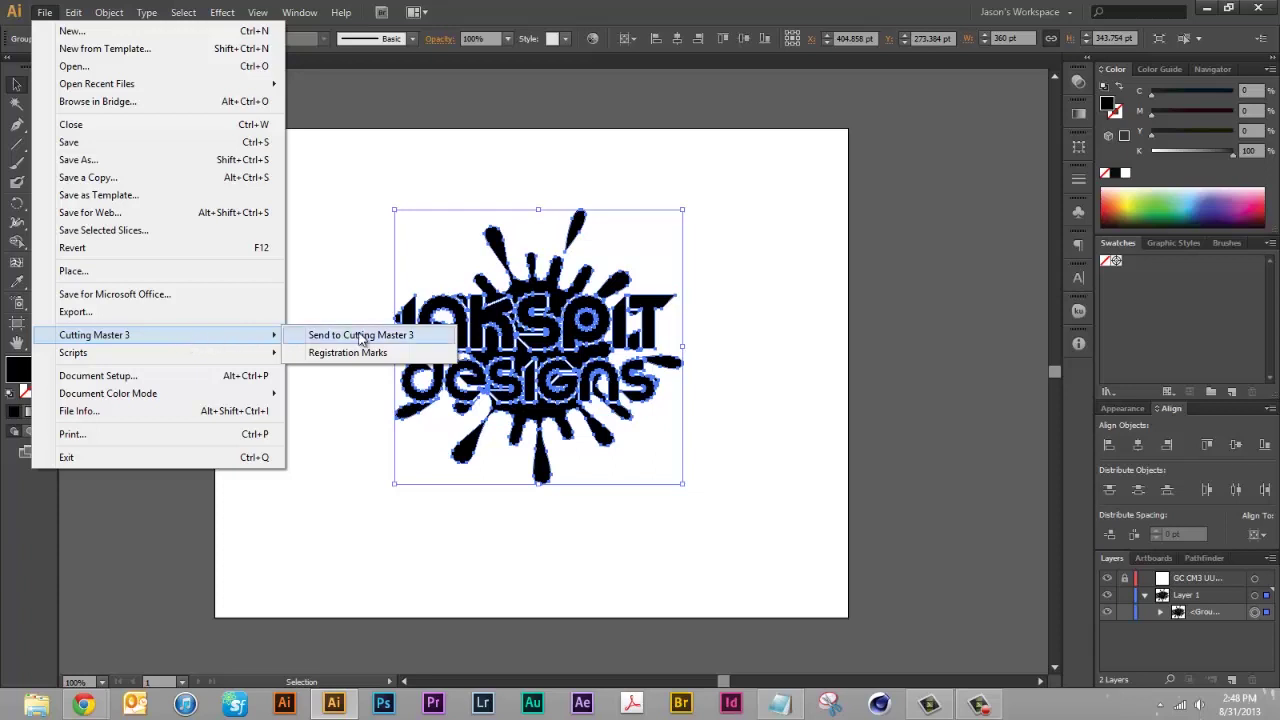
left_click(400, 336)
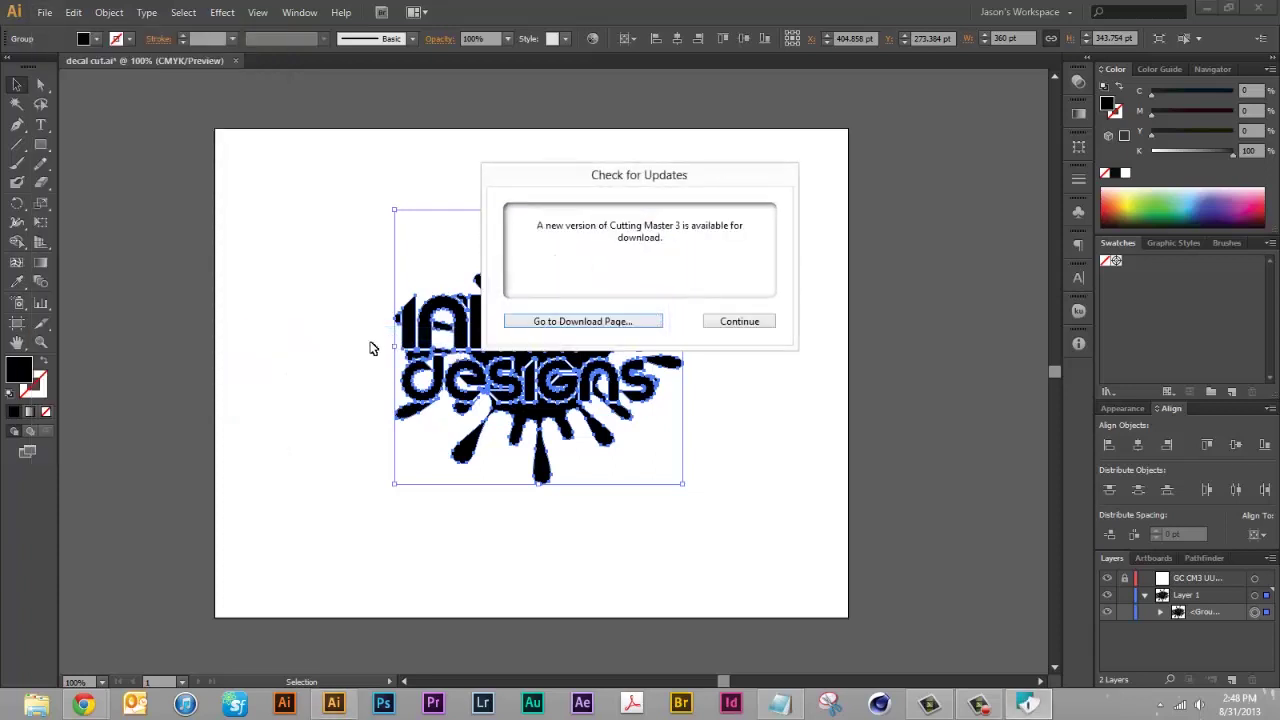
left_click(745, 322)
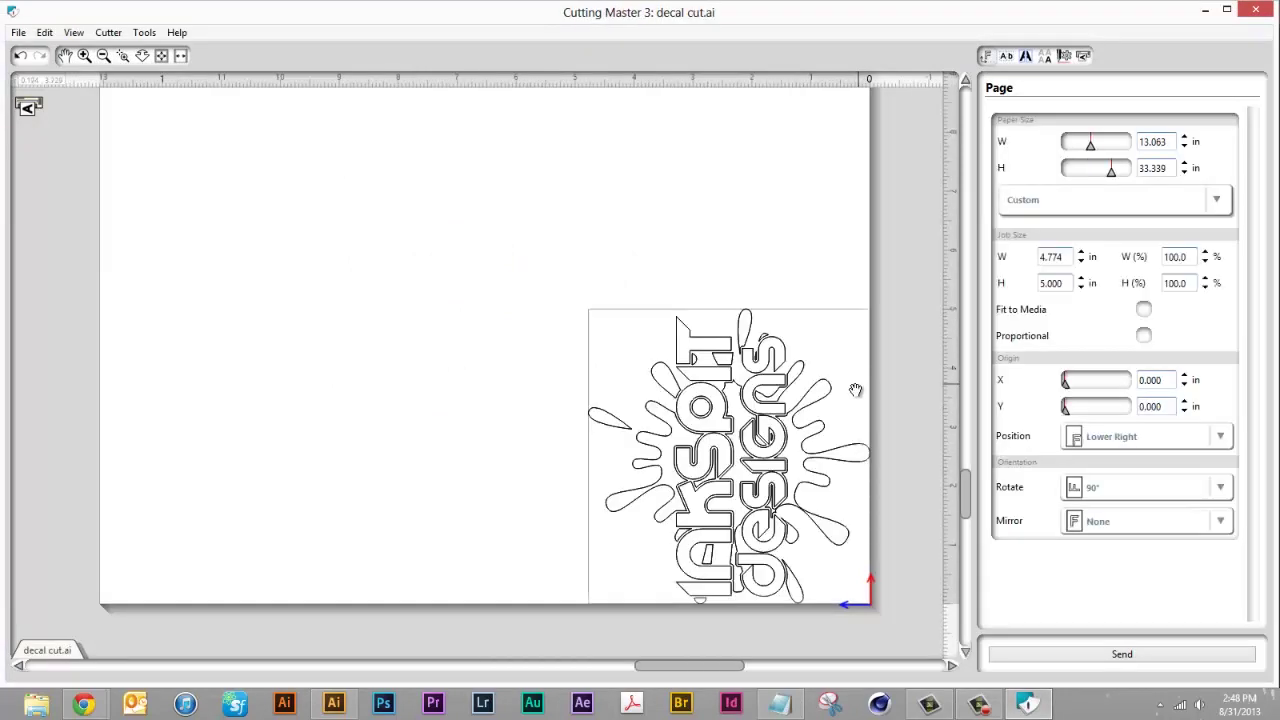
- Move the decal freely toward the page's lower-right and set its rotation to 0°
left_click_drag(818, 427, 803, 418)
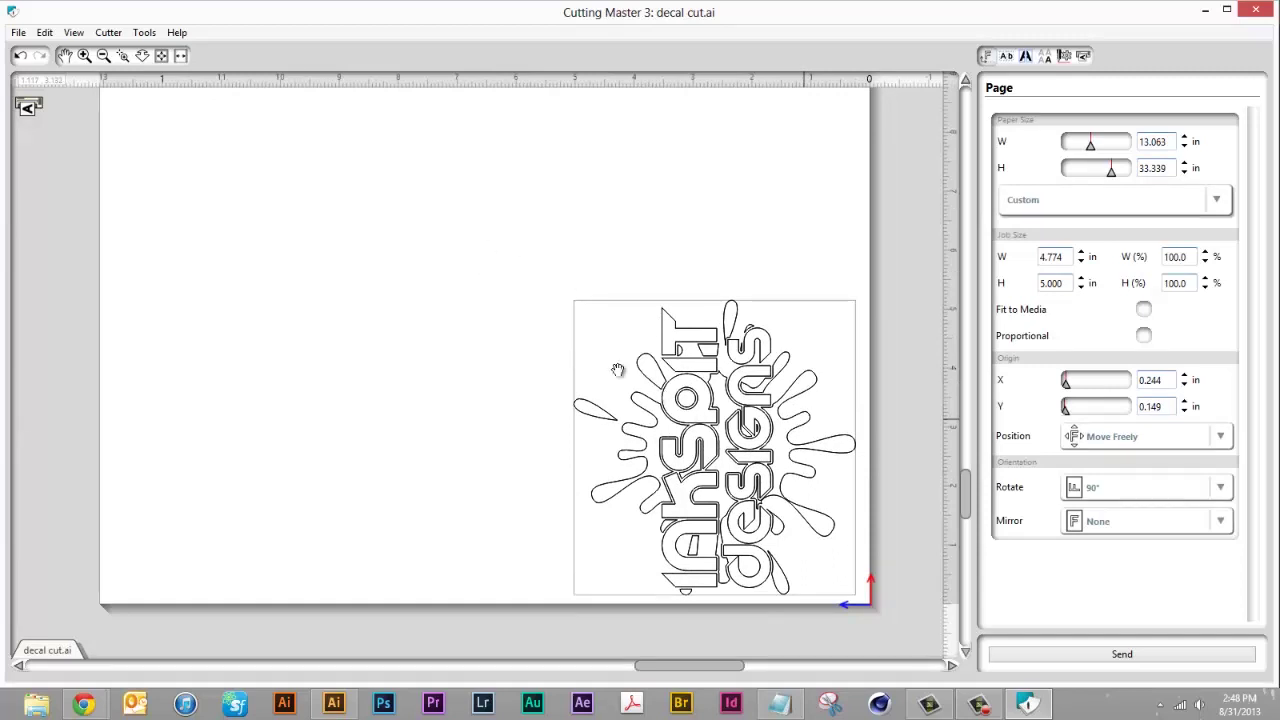
left_click_drag(698, 475, 700, 471)
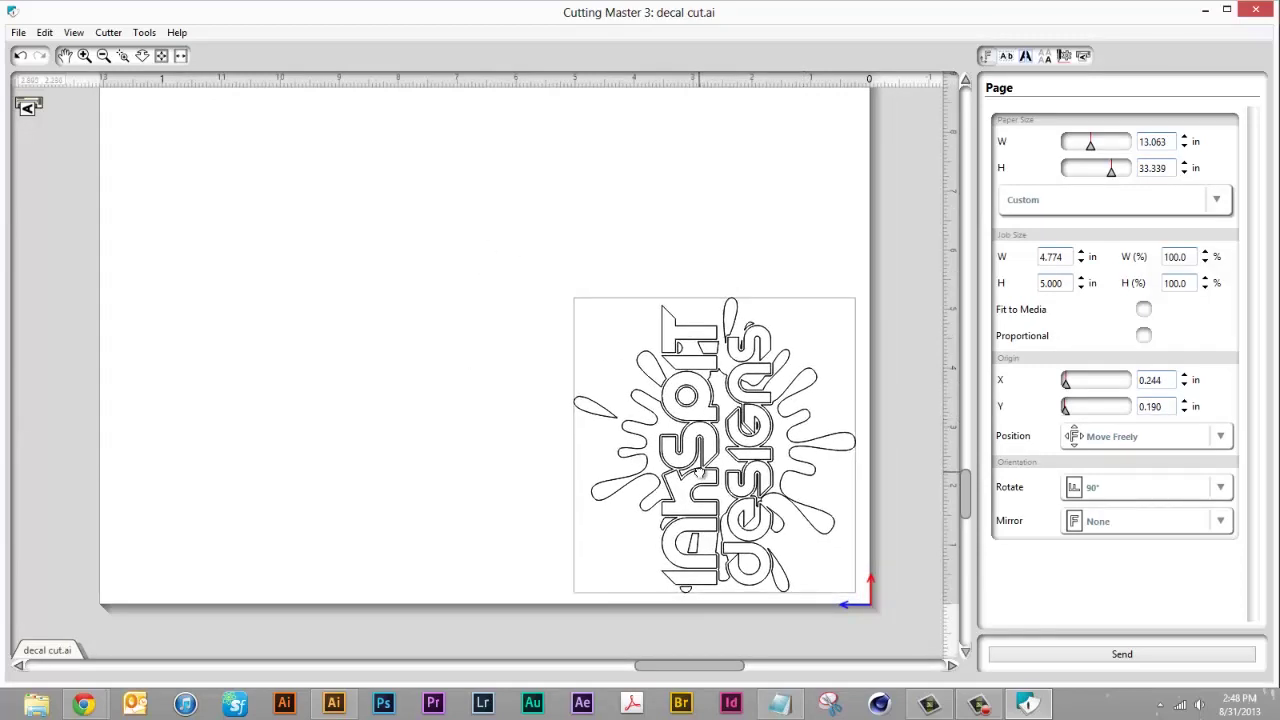
left_click(1098, 490)
left_click(1127, 517)
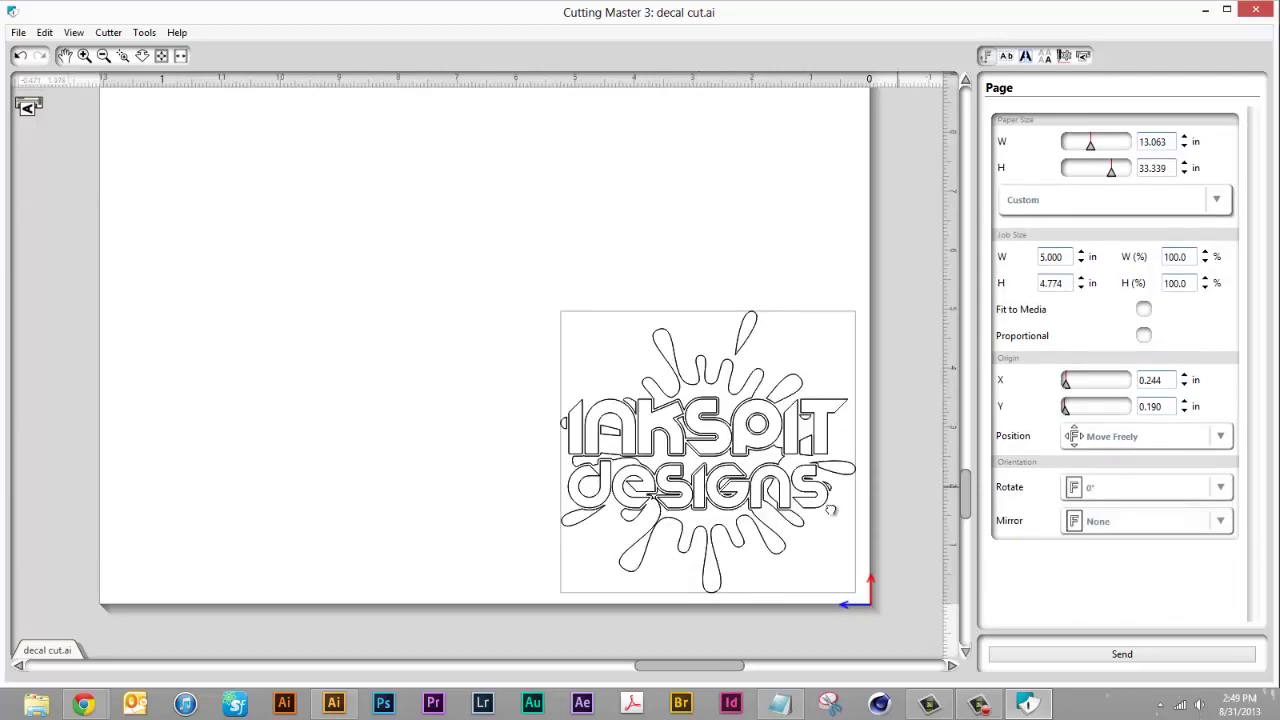
left_click_drag(825, 508, 832, 510)
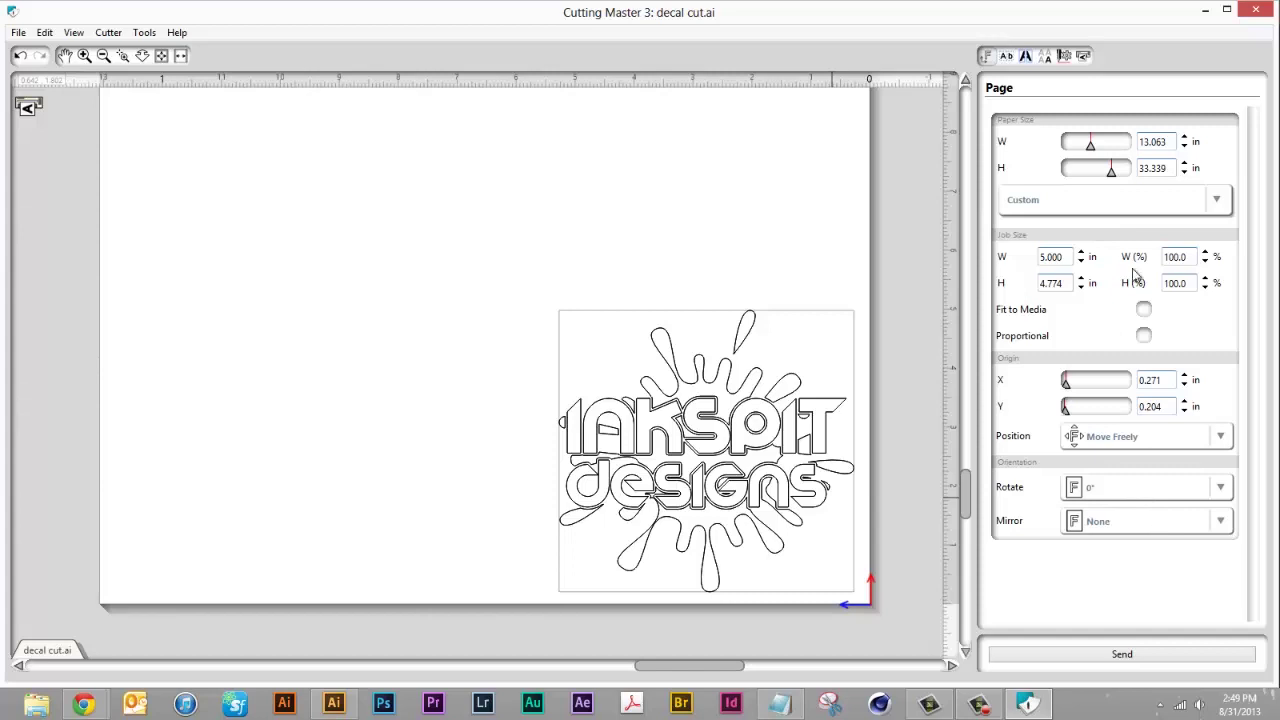
- Enable Show Weed Border with about 0.232 in padding and bring up the Matrix Copies settings
left_click(1006, 56)
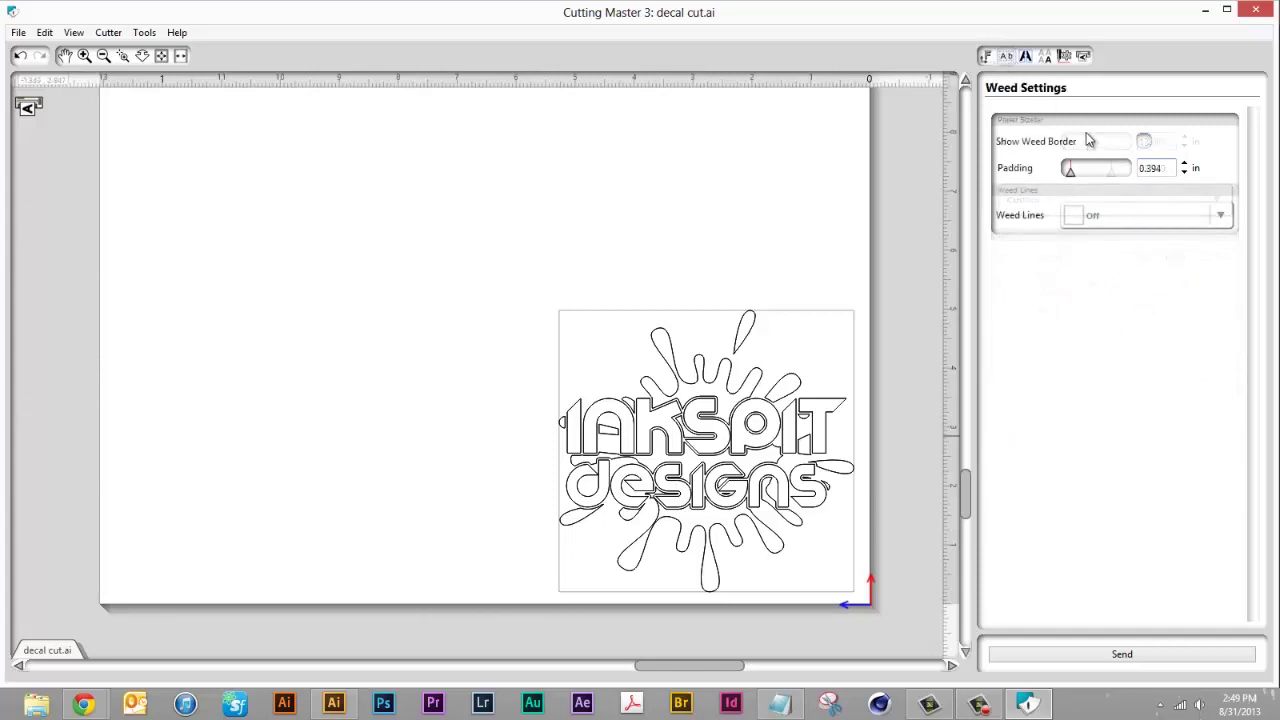
left_click(1144, 142)
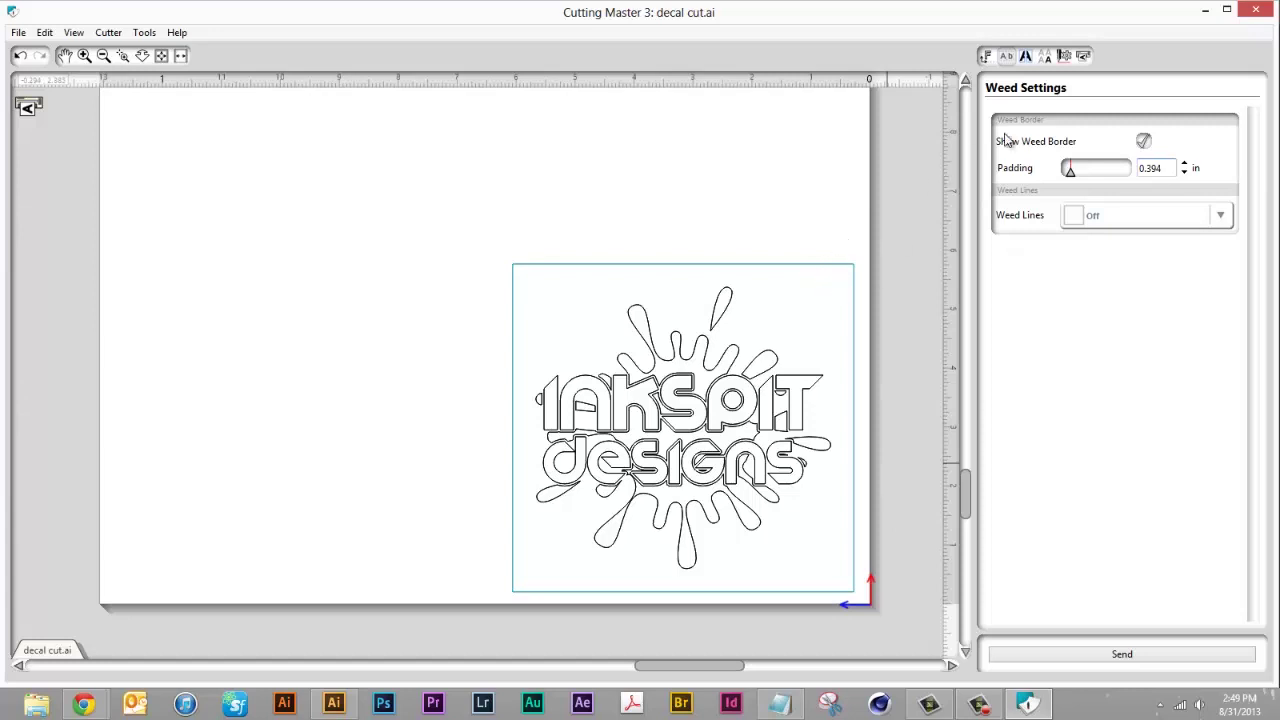
left_click_drag(1070, 175, 1070, 176)
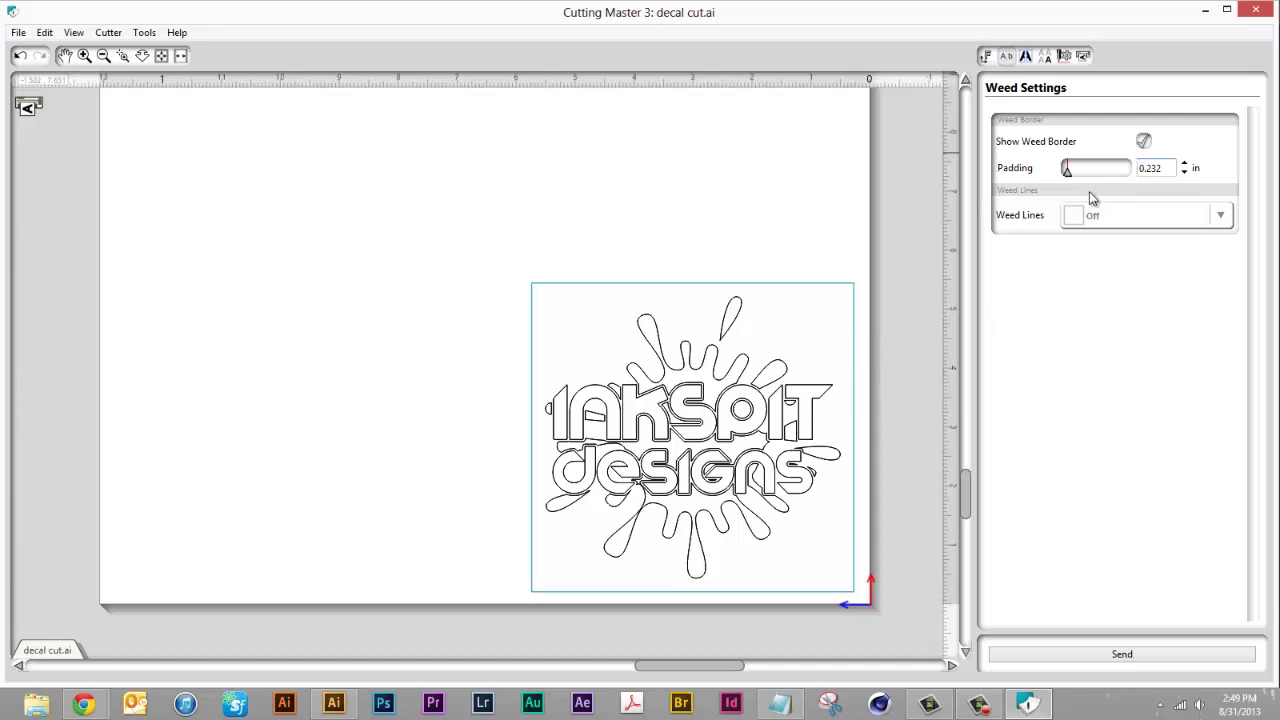
left_click(1026, 55)
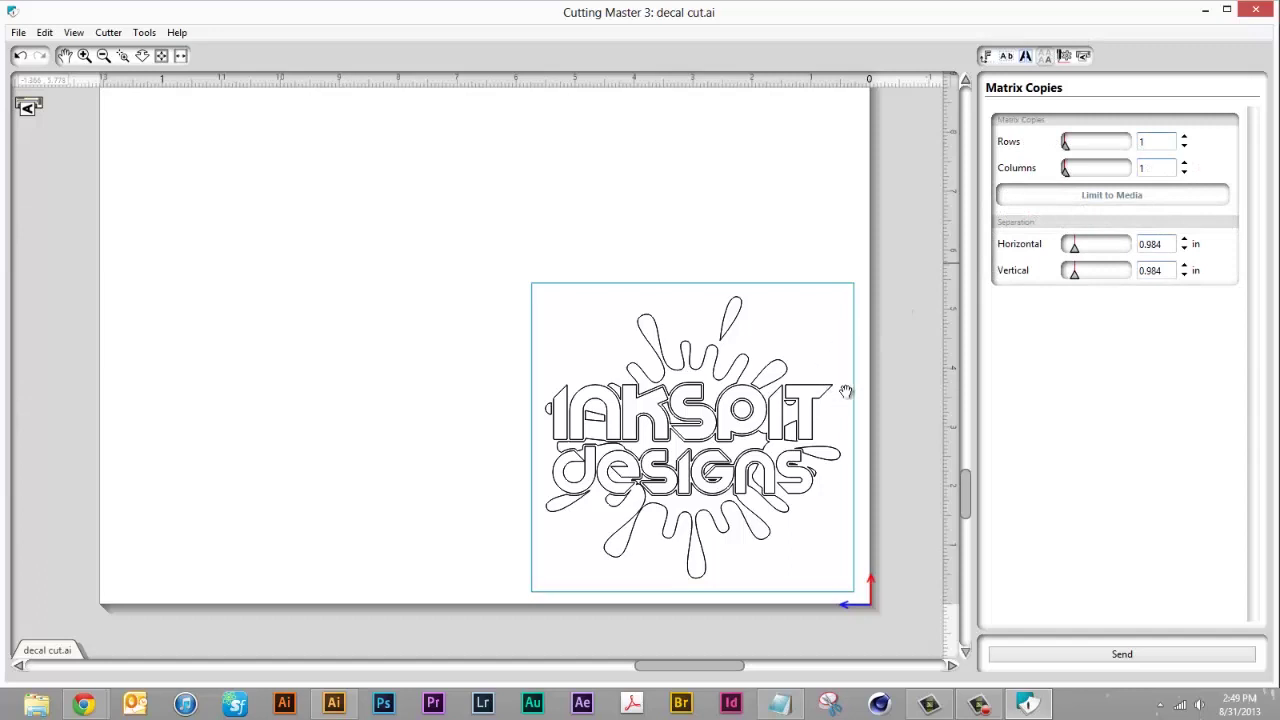
- Set Matrix Copies to 1 row and 2 columns, then show the CE5000-60 cutter panel
left_click(1184, 138)
left_click(1185, 148)
left_click(1184, 163)
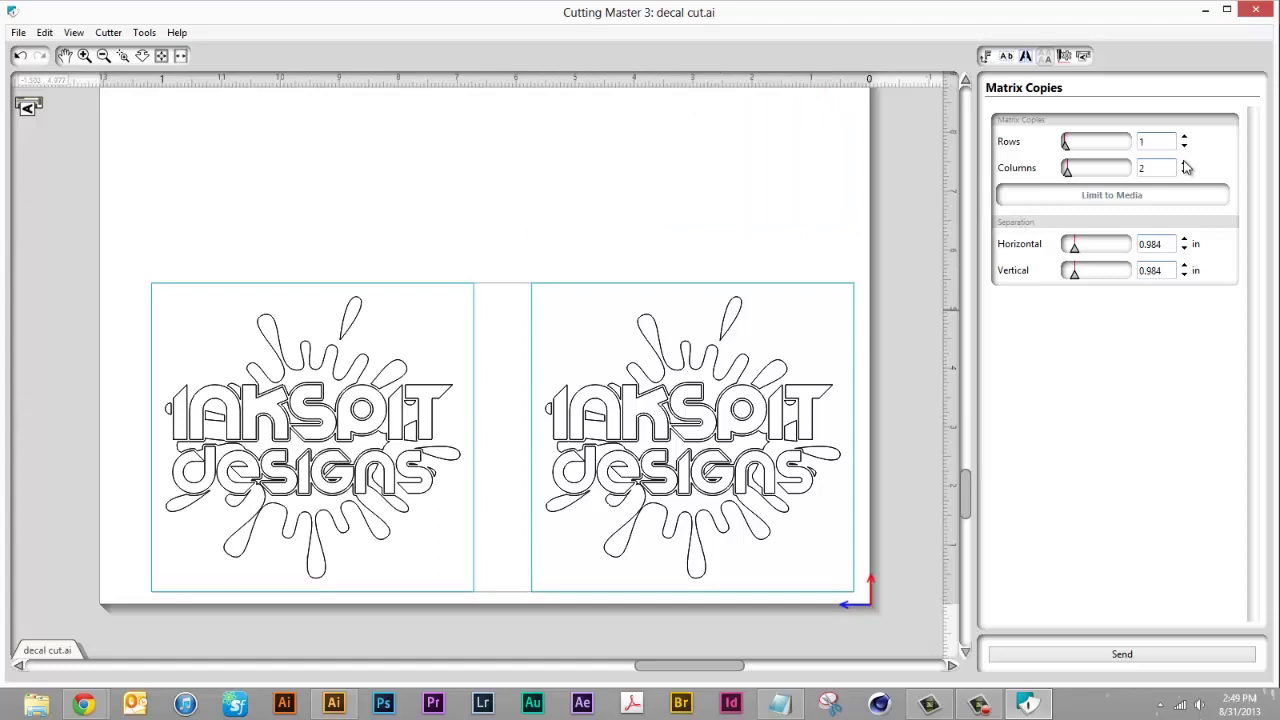
left_click(1184, 163)
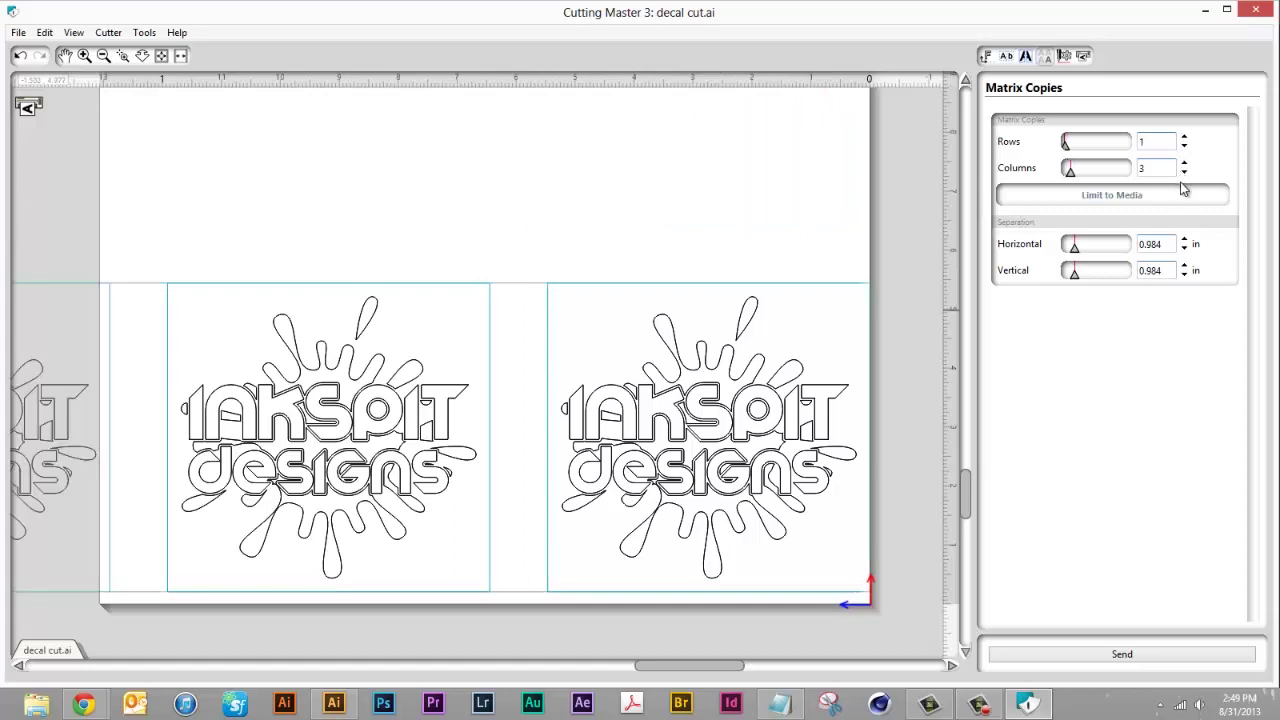
left_click(1184, 172)
left_click(1184, 137)
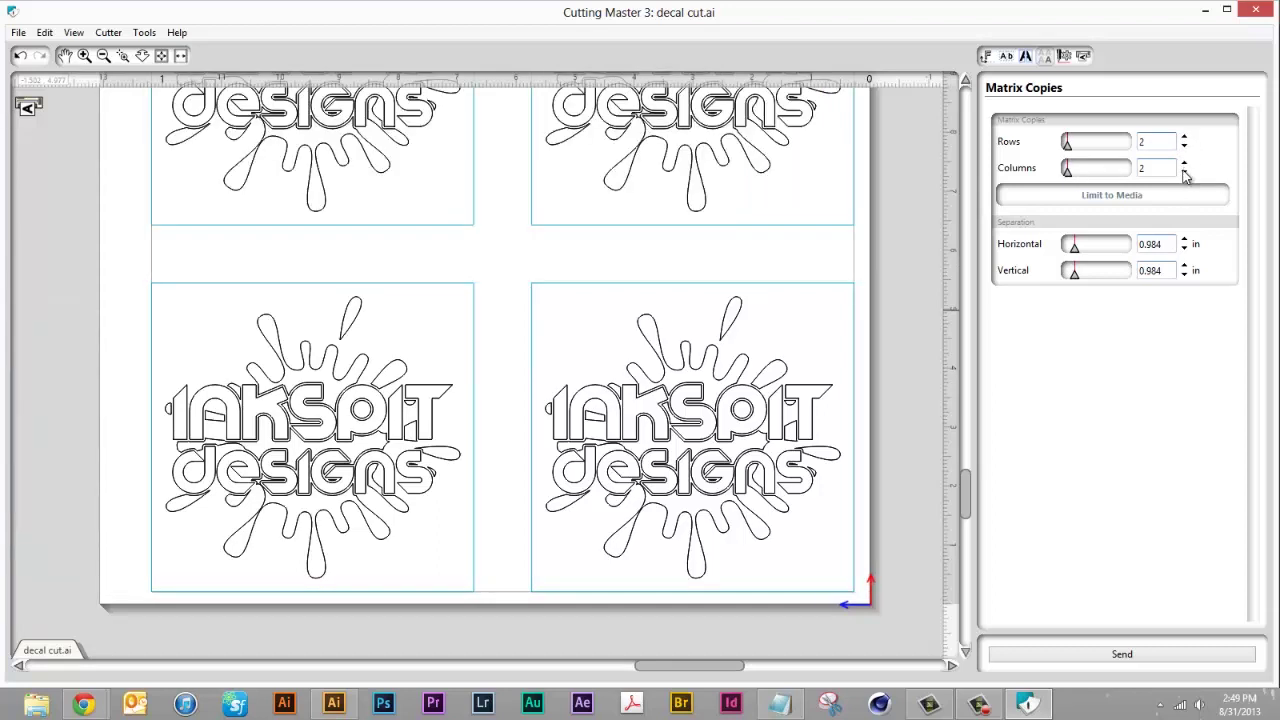
left_click(1184, 148)
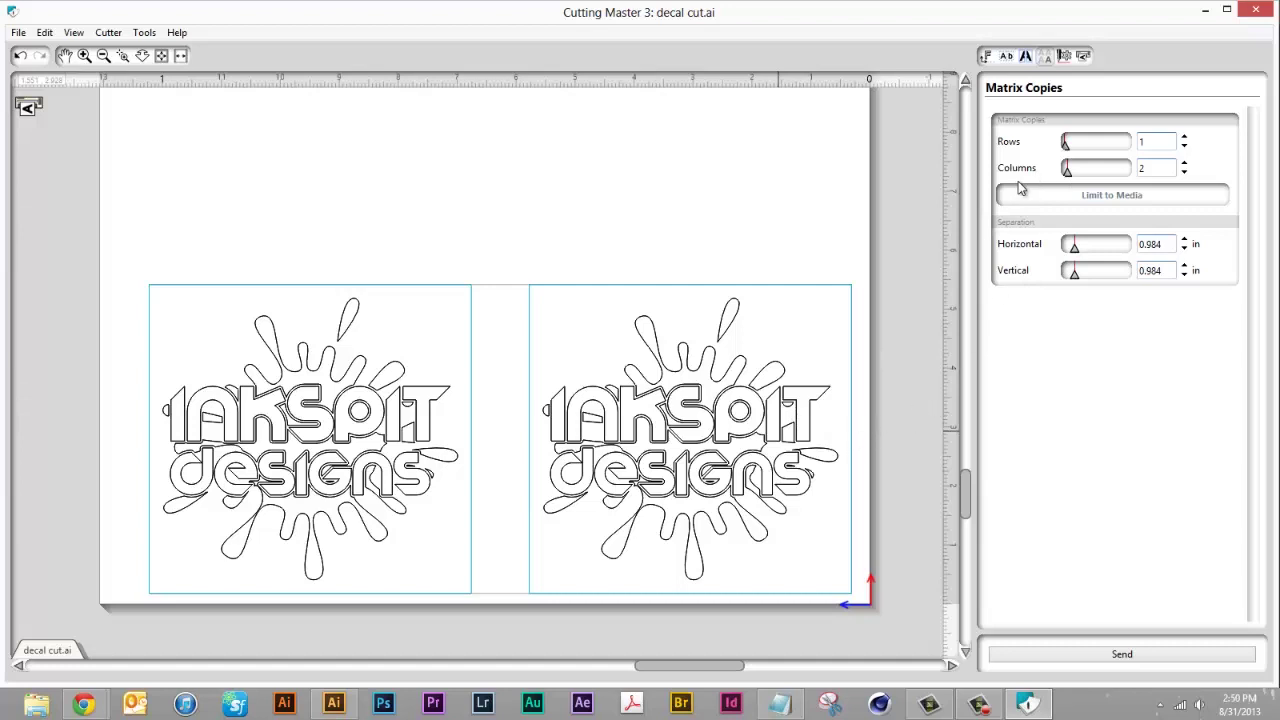
left_click(1084, 57)
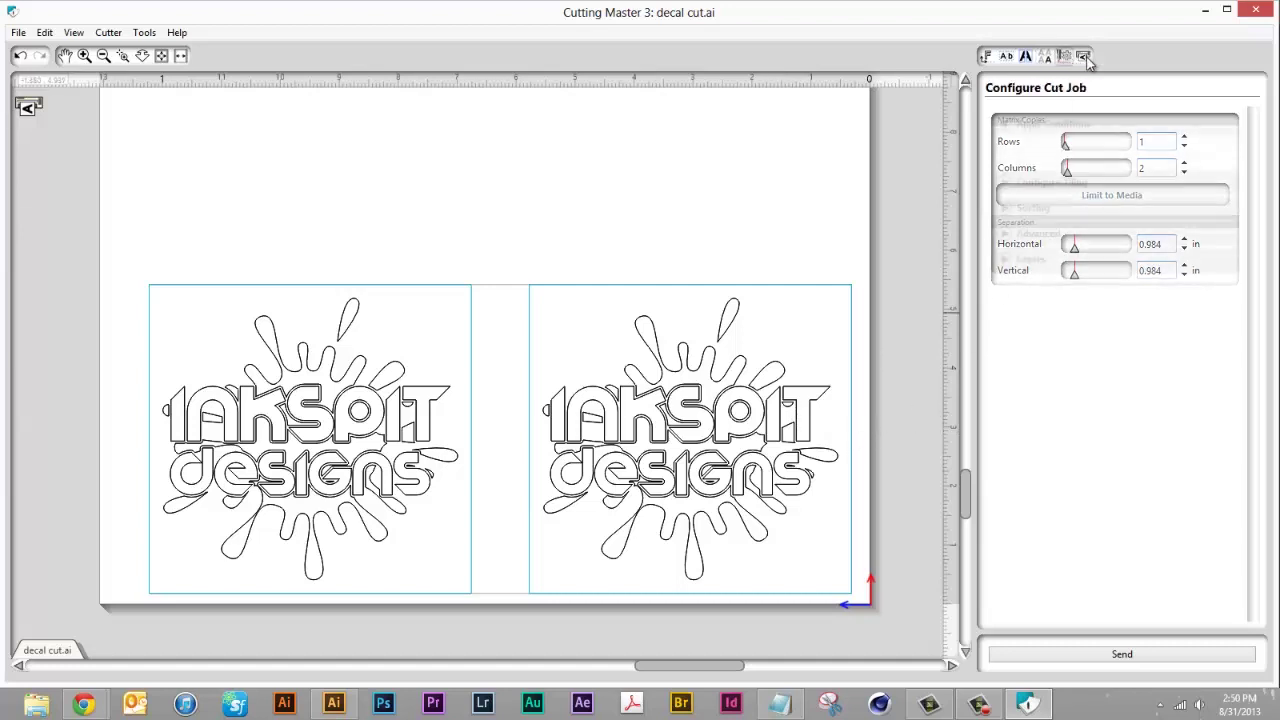
left_click(1084, 57)
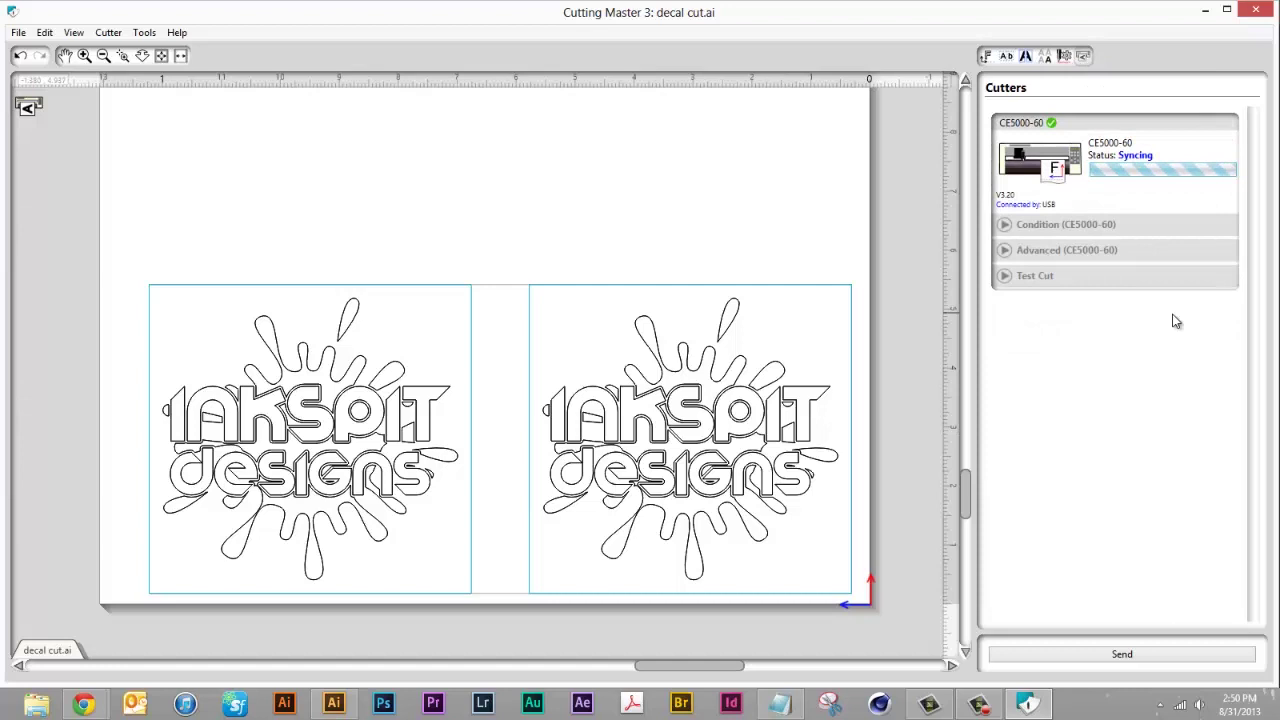